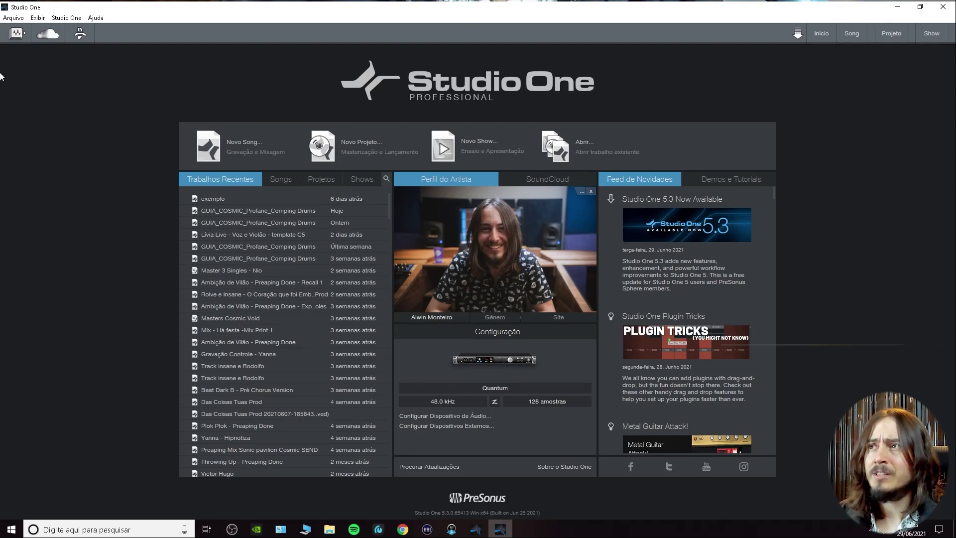
pyautogui.click(23, 19)
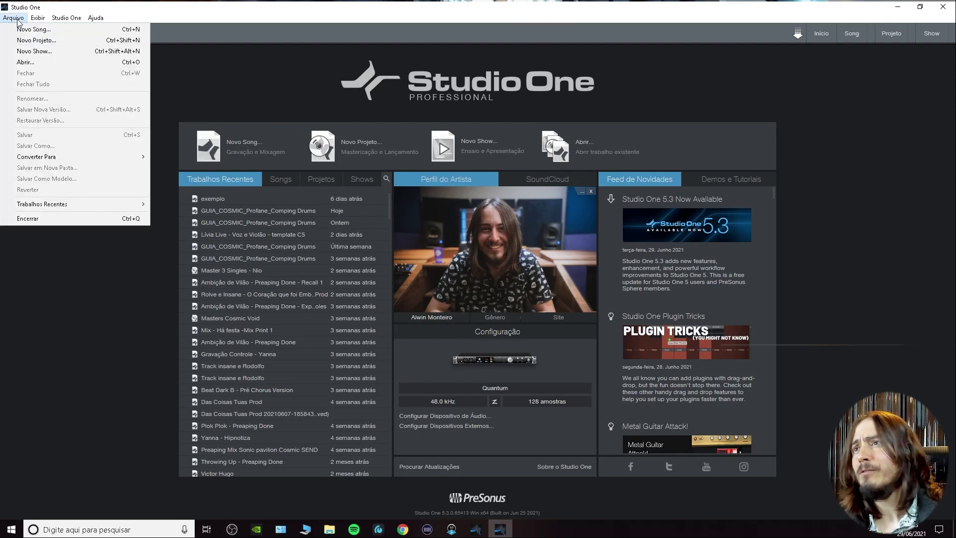
pyautogui.click(57, 7)
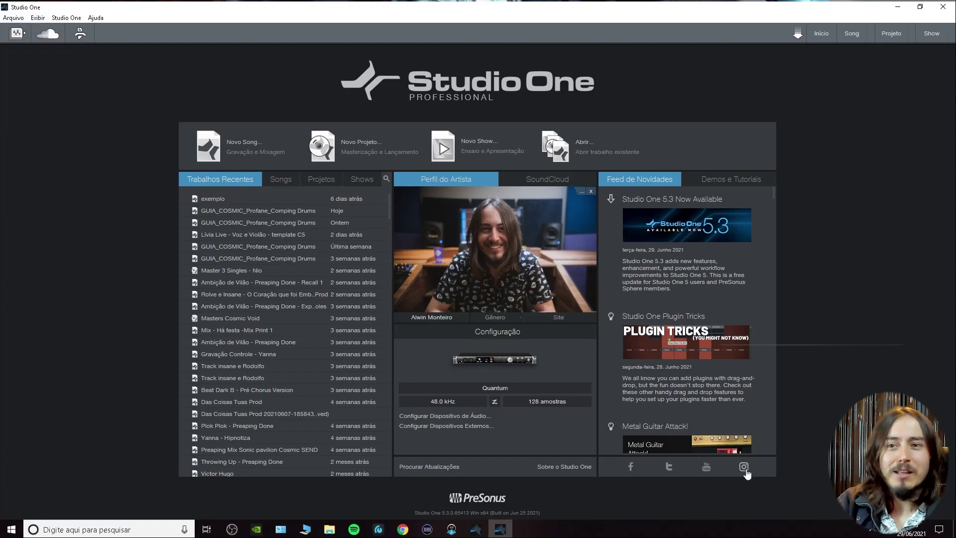
pyautogui.click(7, 19)
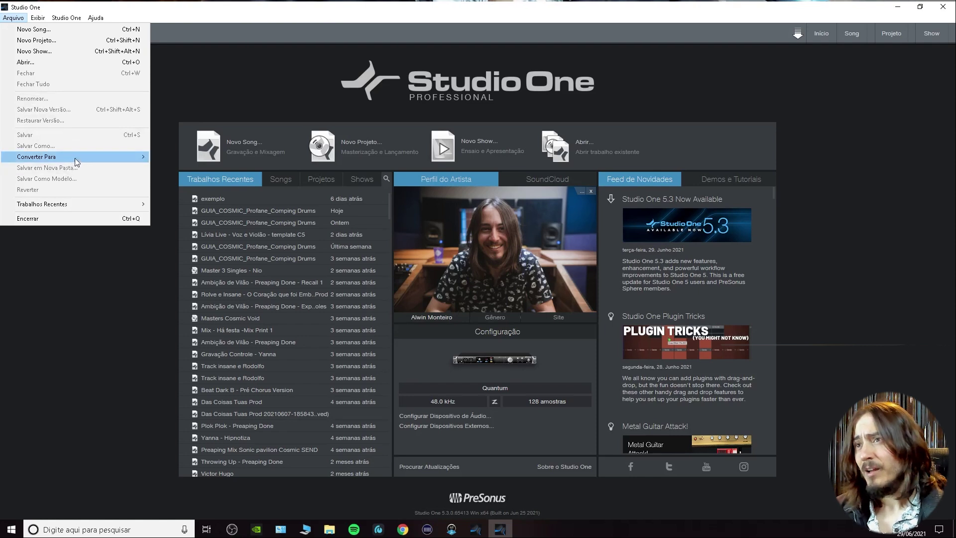
pyautogui.moveTo(73, 158)
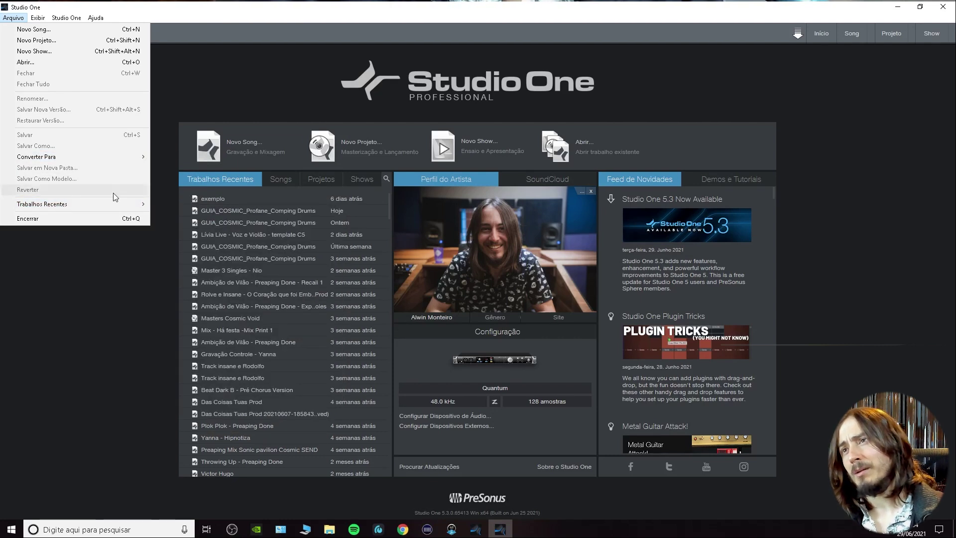
pyautogui.moveTo(134, 206)
pyautogui.click(218, 104)
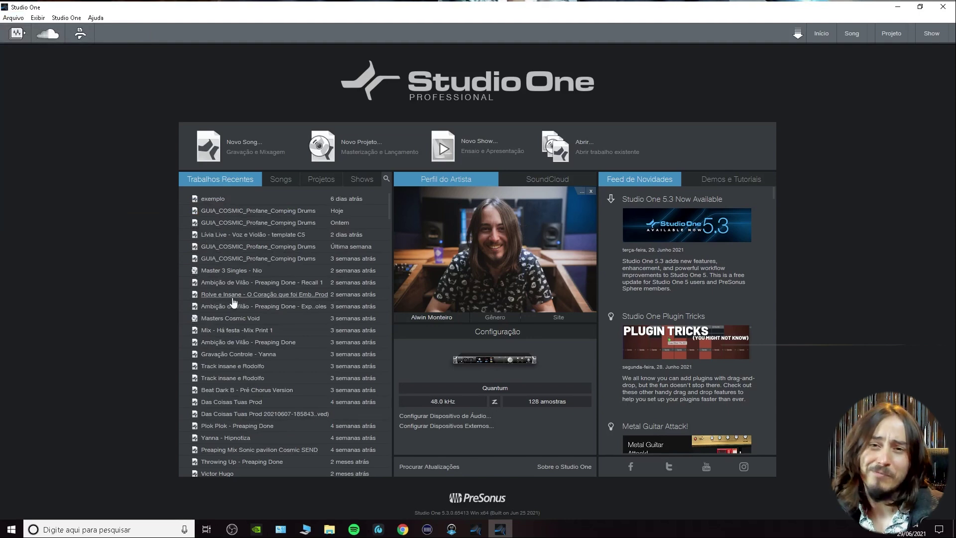
pyautogui.click(18, 20)
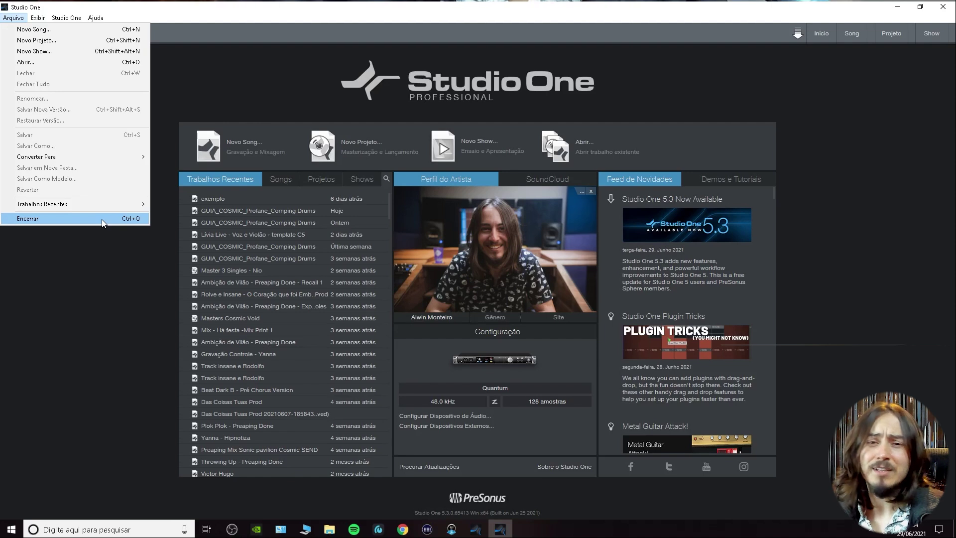
pyautogui.click(207, 104)
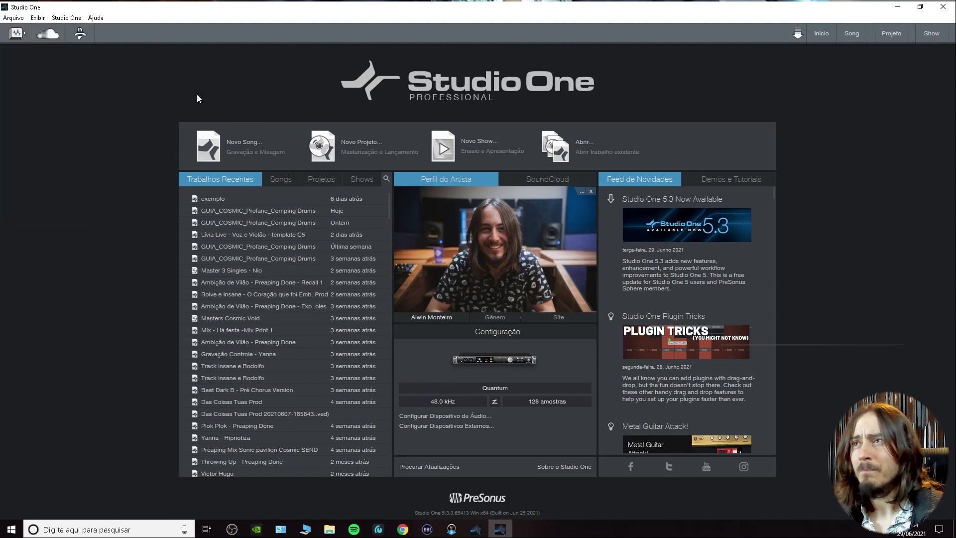
# Step: Open the Mensagens window, read through the startup log from the first entry to the last, and close it
pyautogui.click(39, 18)
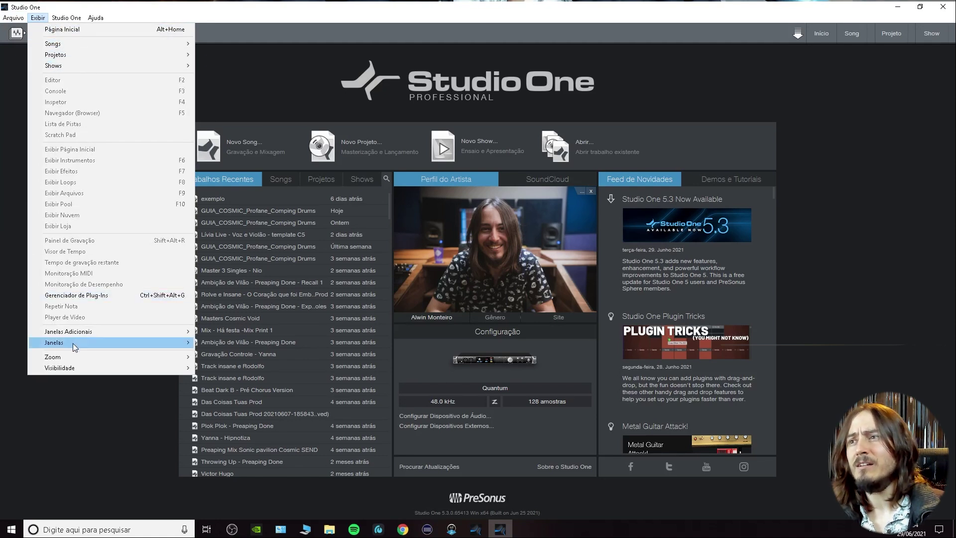
pyautogui.moveTo(85, 345)
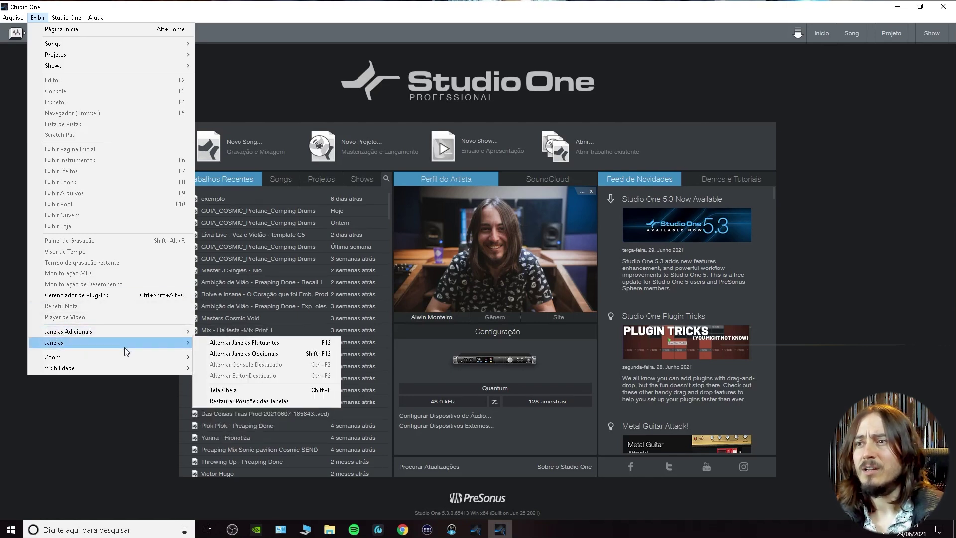
pyautogui.click(231, 427)
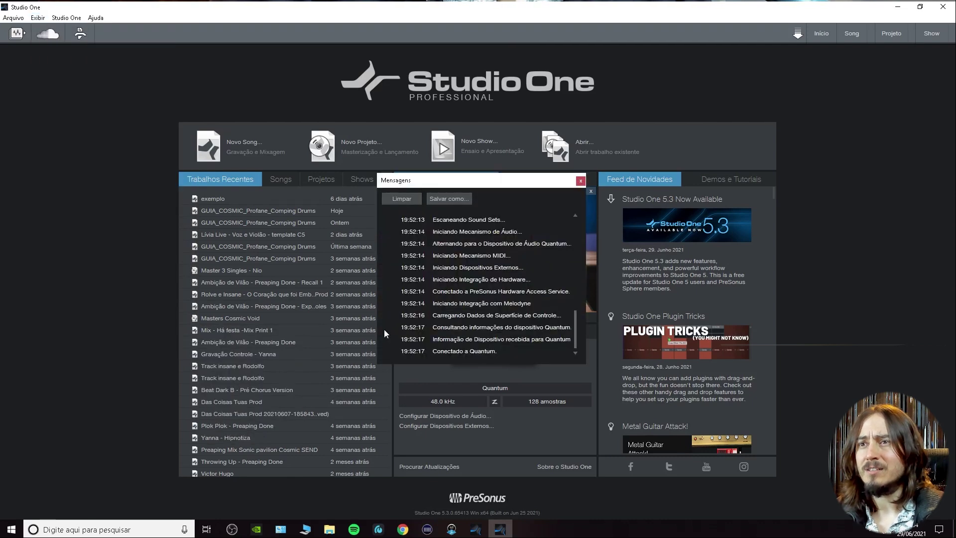
pyautogui.scroll(5, 487, 289)
pyautogui.scroll(2, 483, 287)
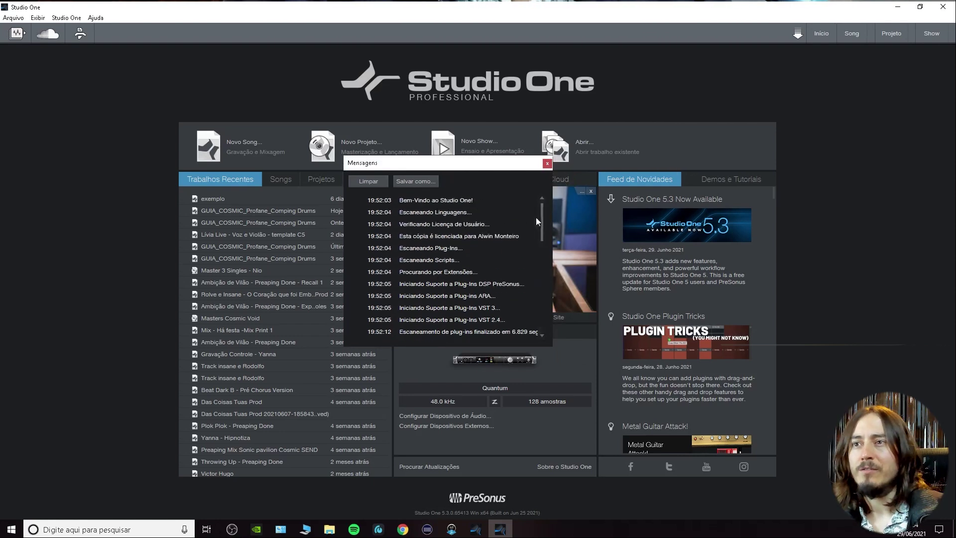
pyautogui.click(453, 200)
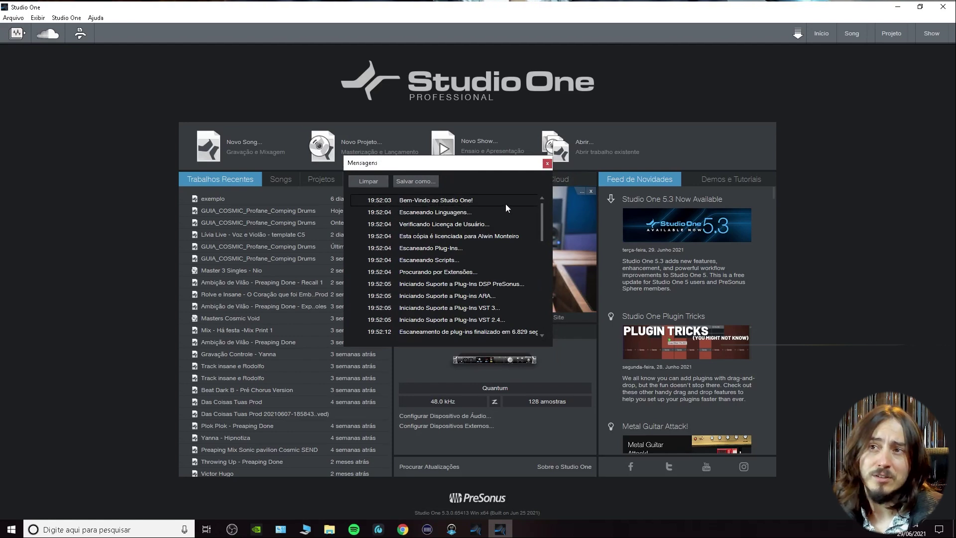
pyautogui.scroll(-2, 513, 234)
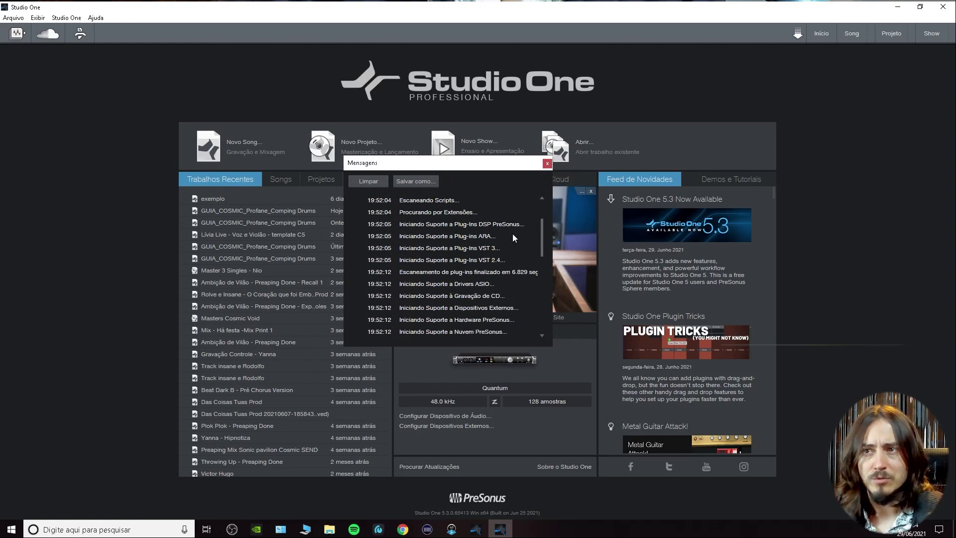
pyautogui.scroll(2, 509, 235)
pyautogui.click(462, 213)
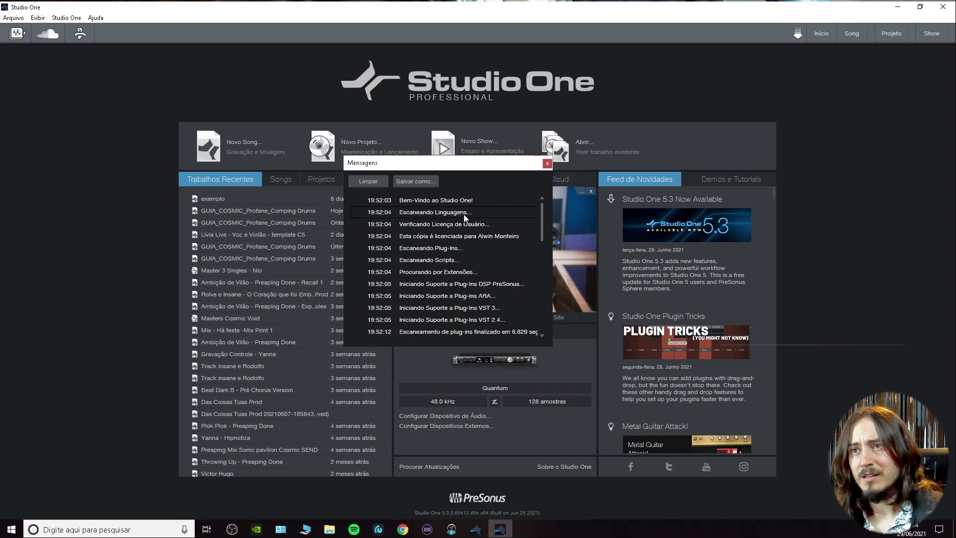
pyautogui.click(456, 227)
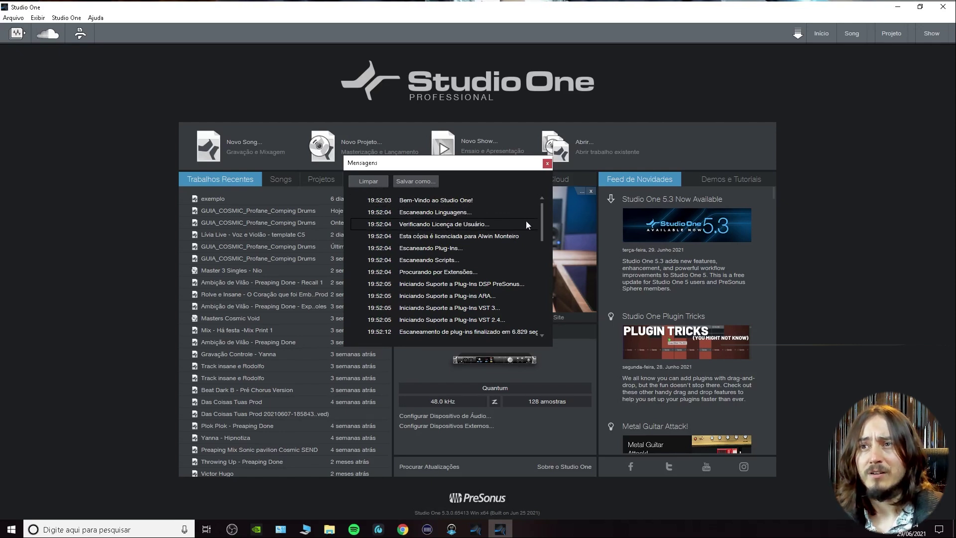
pyautogui.moveTo(541, 218); pyautogui.dragTo(536, 343)
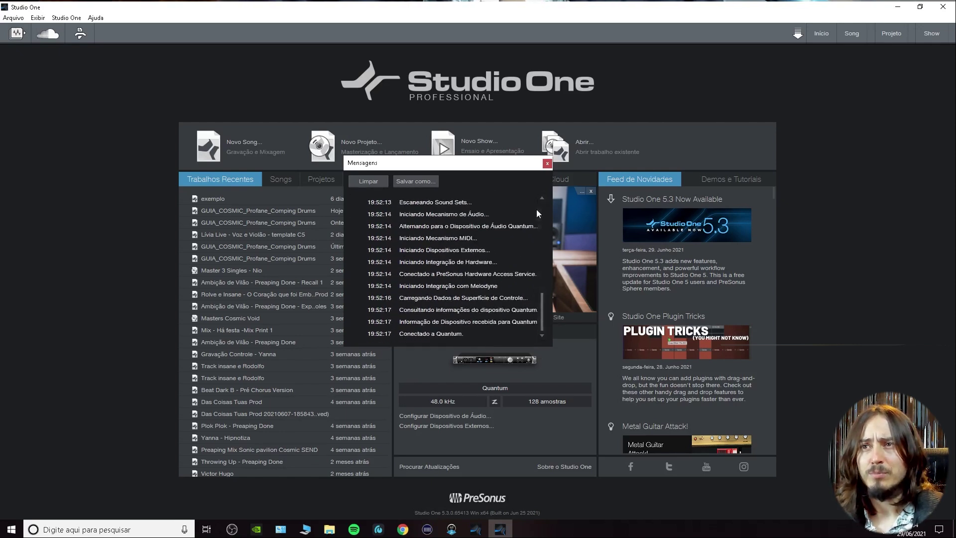
pyautogui.click(547, 165)
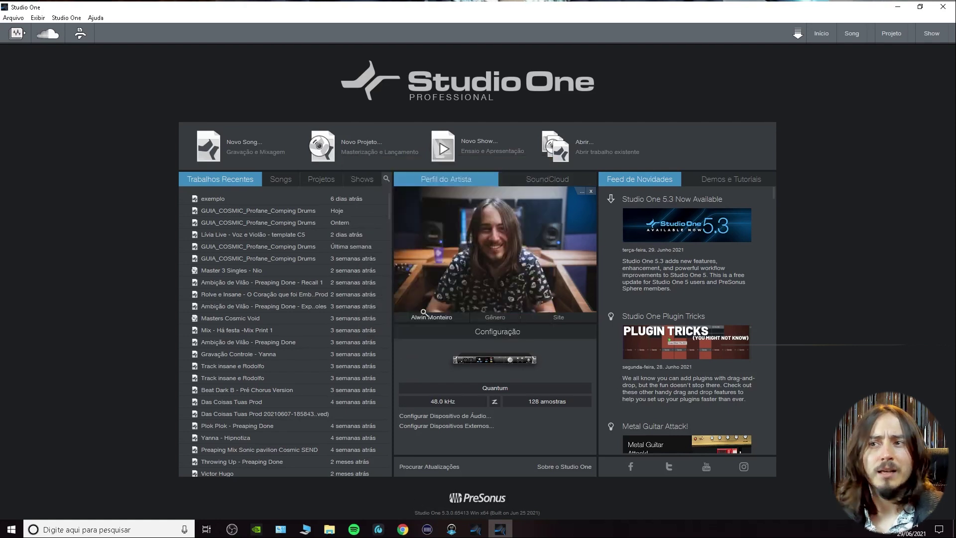
pyautogui.click(37, 18)
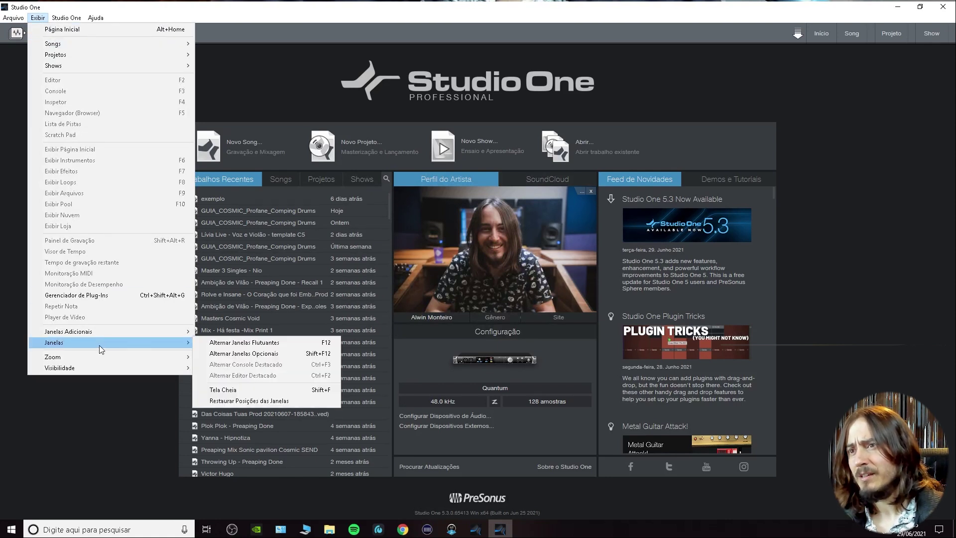
pyautogui.click(210, 355)
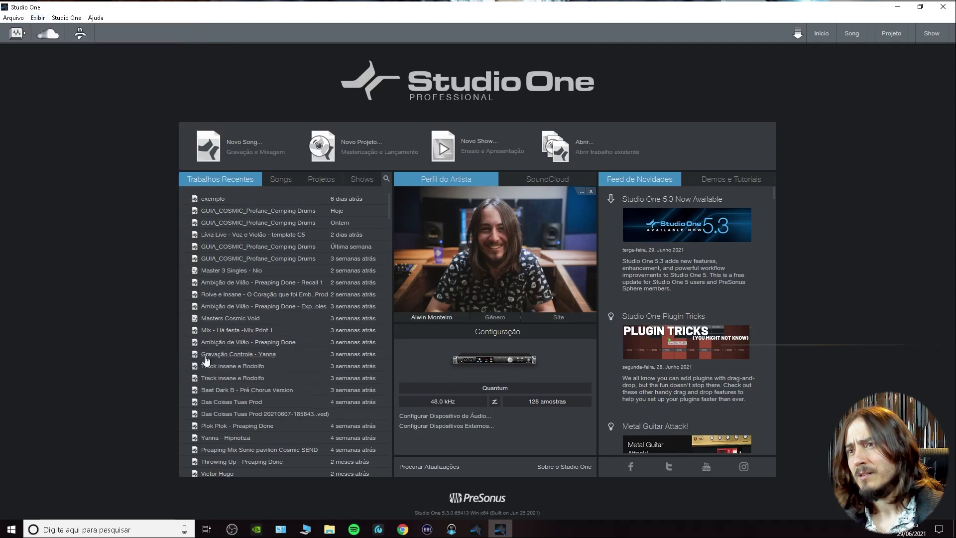
pyautogui.click(44, 17)
pyautogui.moveTo(100, 339)
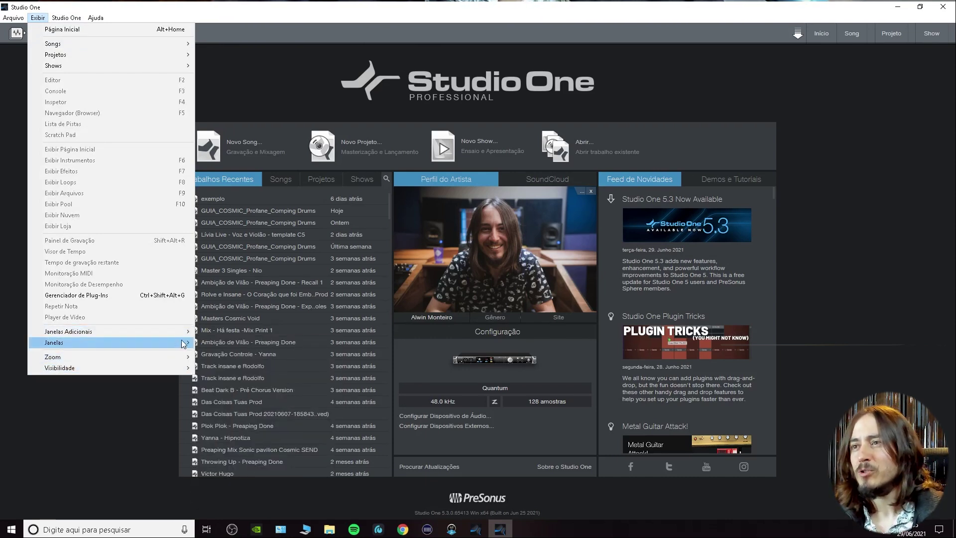
pyautogui.moveTo(167, 356)
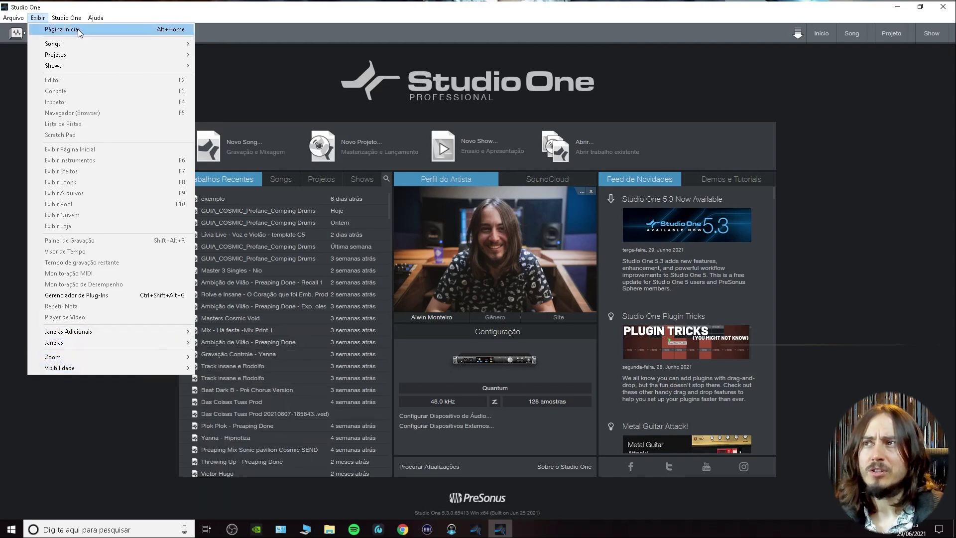
# Step: Activate Studio One on this computer with PreSonus Sphere and decline restarting the program
pyautogui.moveTo(75, 19)
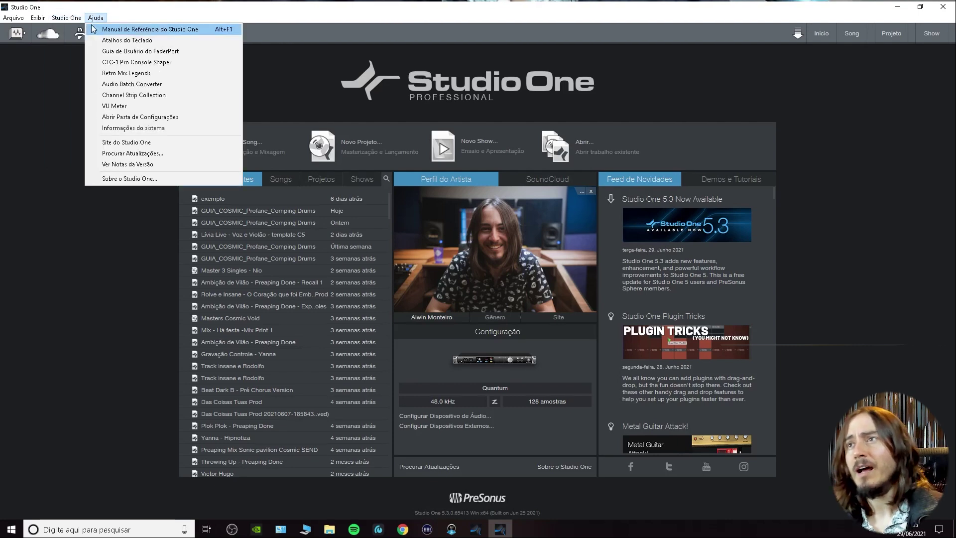
pyautogui.click(78, 31)
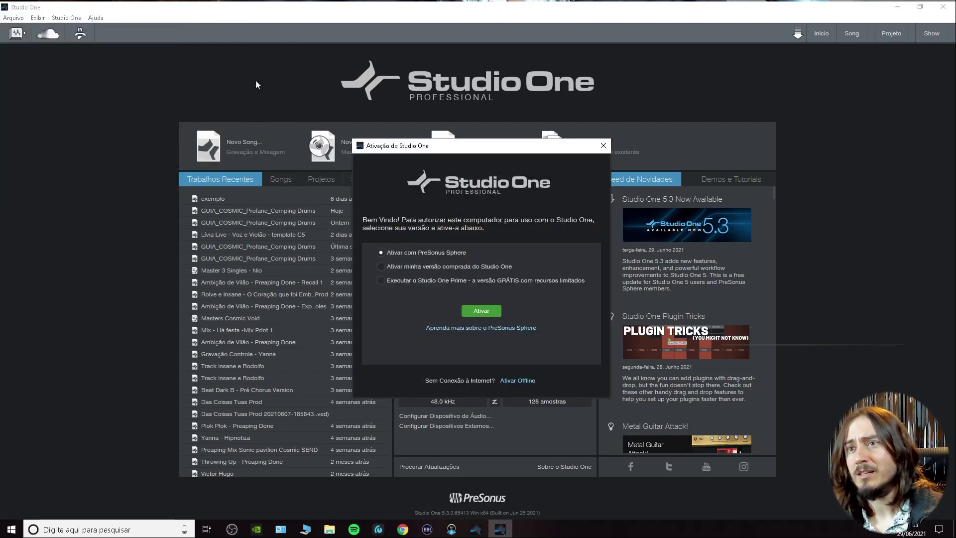
pyautogui.click(477, 311)
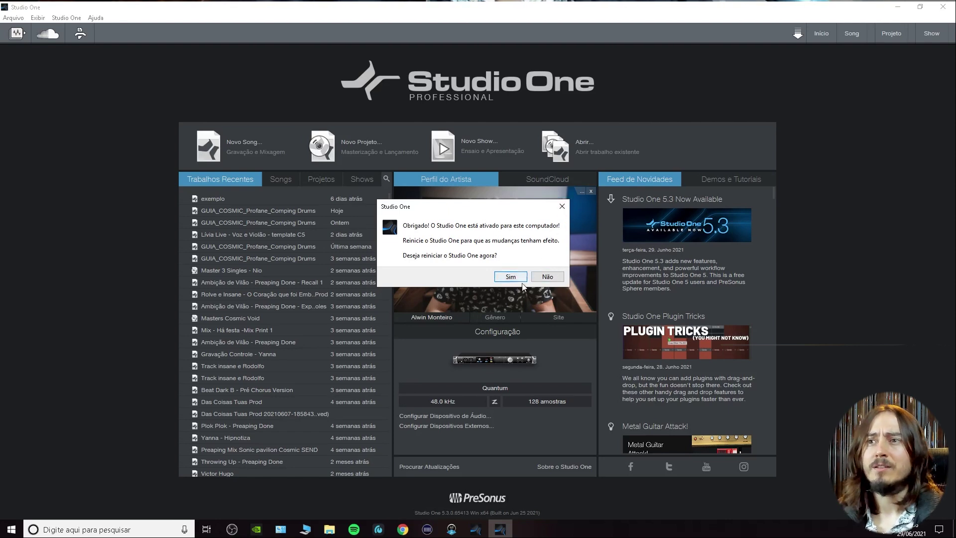
pyautogui.click(547, 277)
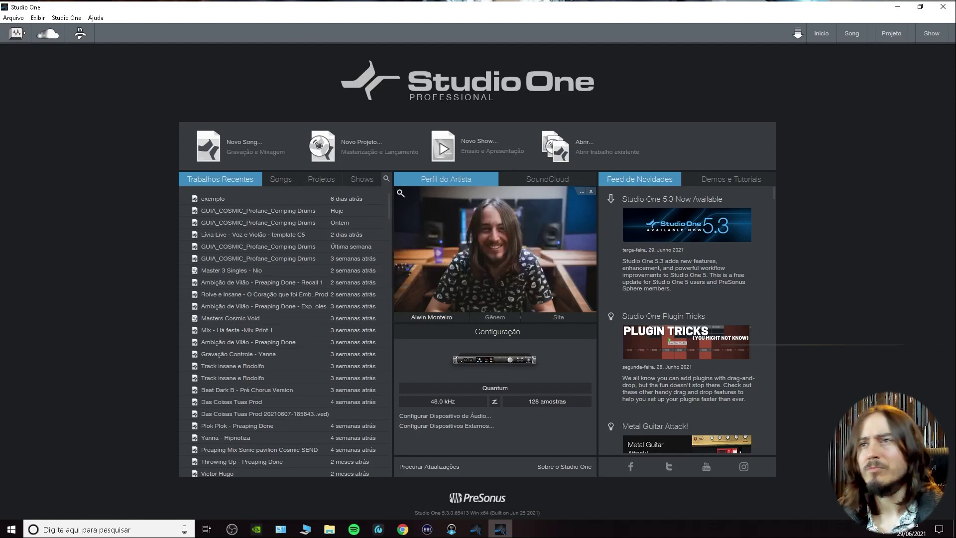
# Step: Open the Studio One installation window, then reposition and enlarge it to fit the whole package list
pyautogui.click(69, 18)
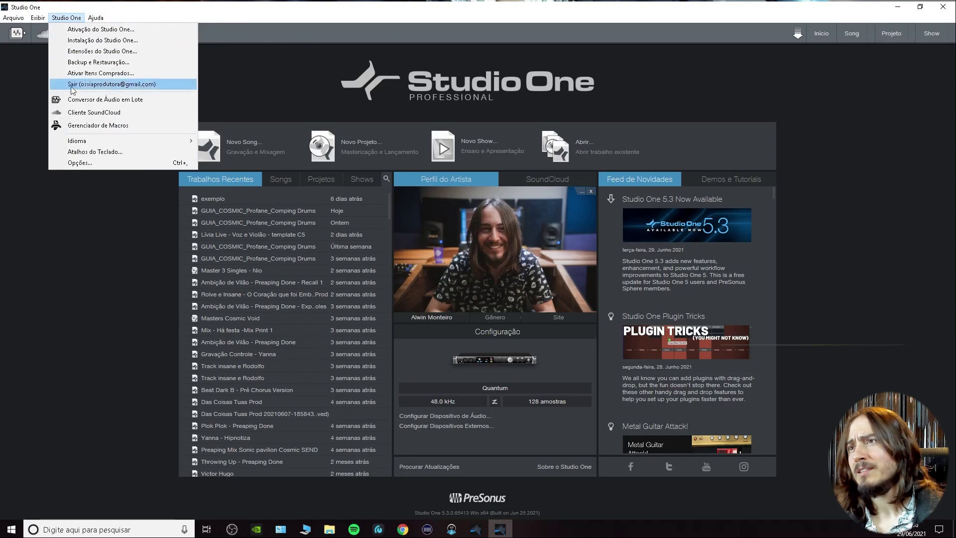
pyautogui.click(93, 42)
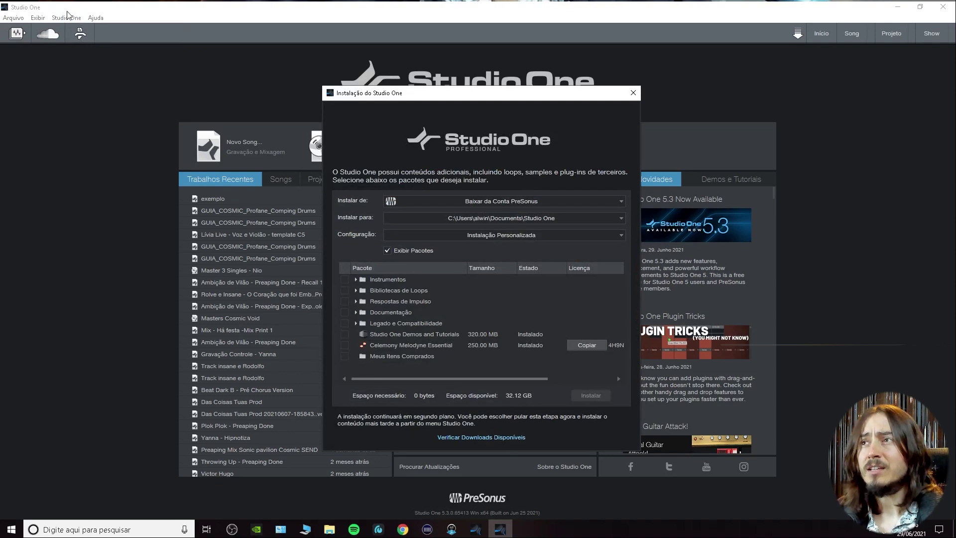
pyautogui.moveTo(459, 95); pyautogui.dragTo(430, 63)
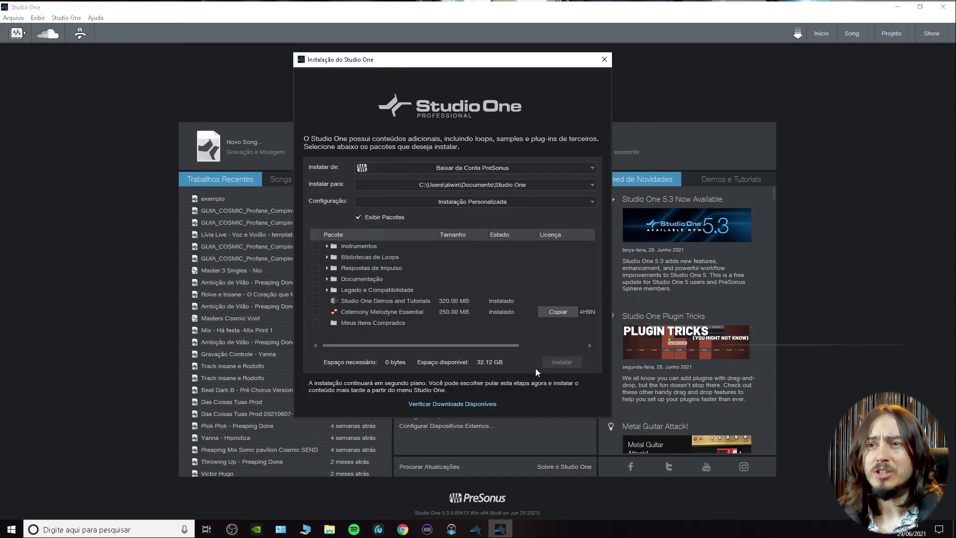
pyautogui.moveTo(609, 419); pyautogui.dragTo(697, 478)
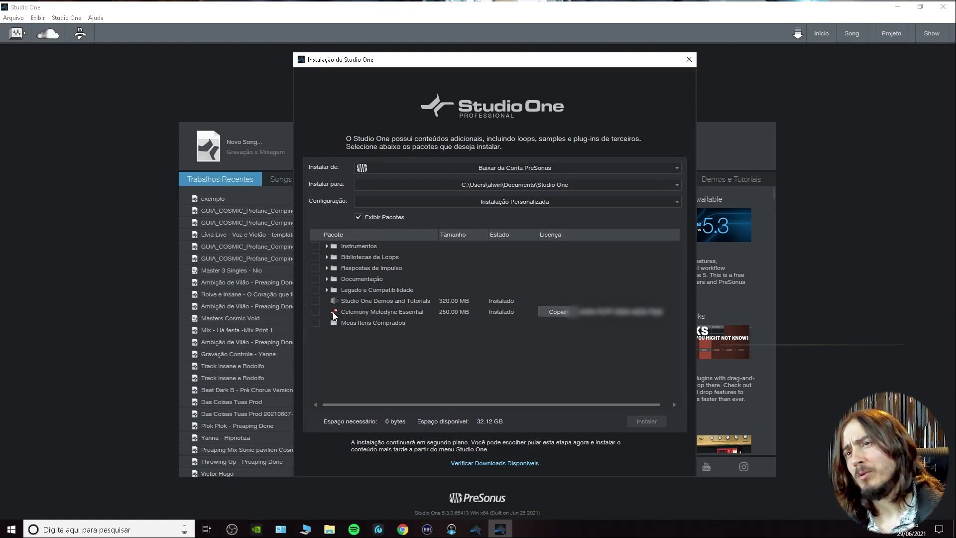
# Step: Look into the Instrumentos and Bibliotecas de Loops package folders and collapse each one again
pyautogui.click(327, 246)
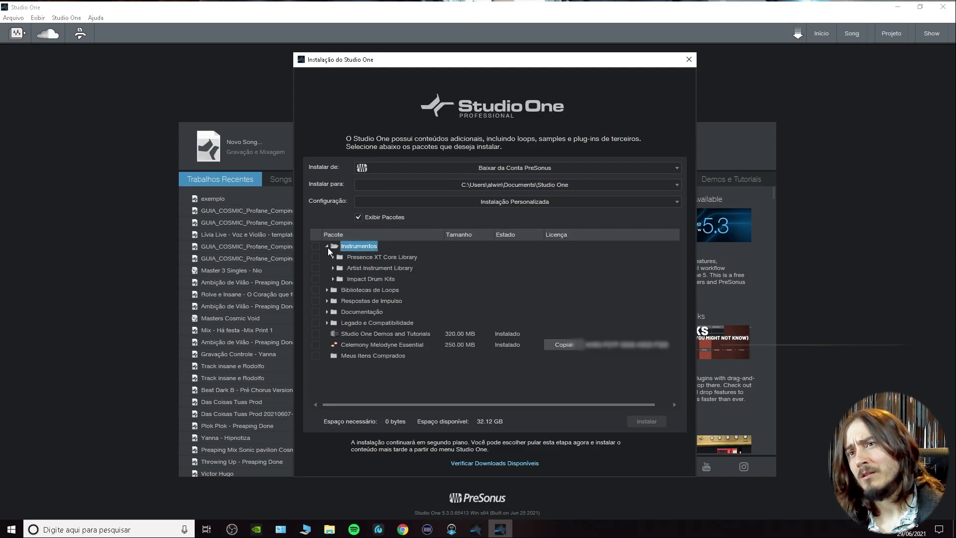
pyautogui.click(328, 247)
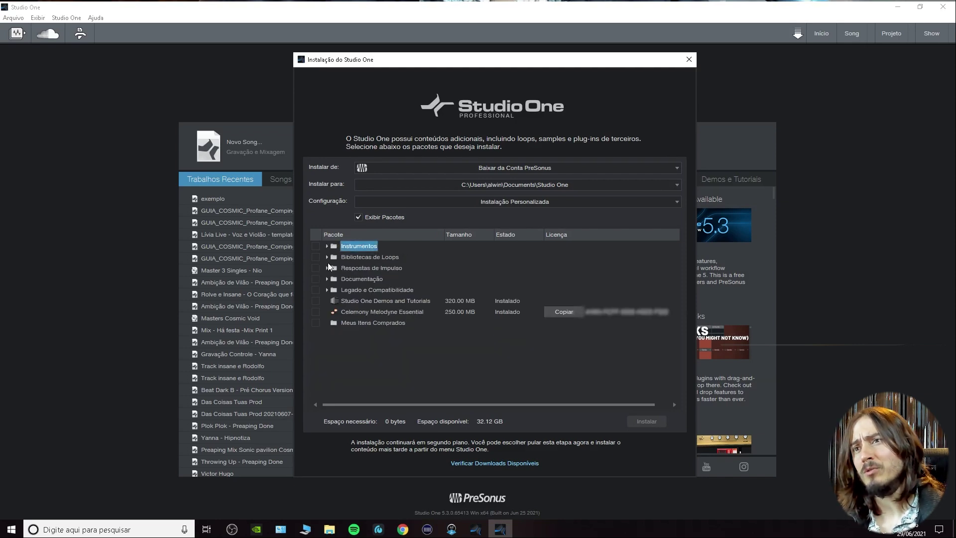
pyautogui.click(327, 258)
pyautogui.click(328, 258)
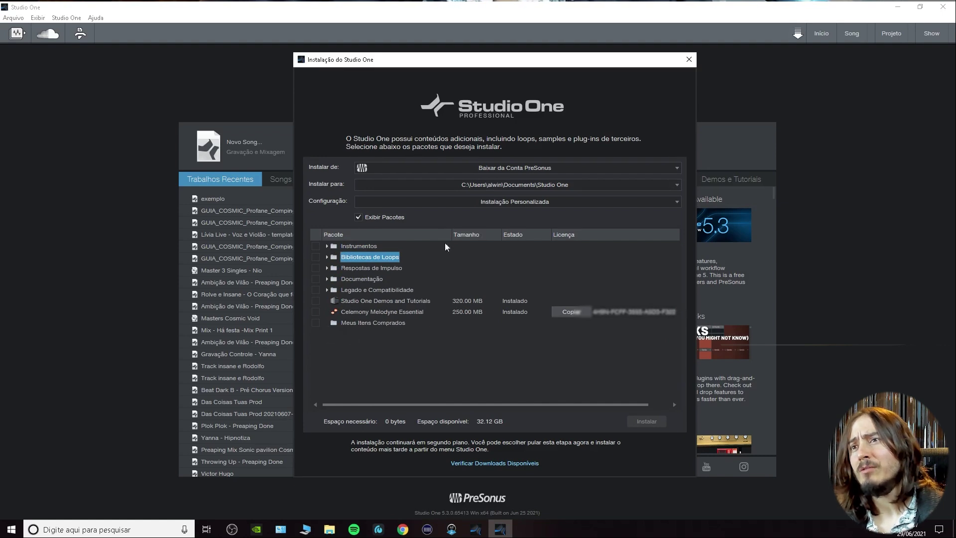
# Step: In Bibliotecas de Loops, select MVP Loops and Kits, Big Fish Audio Loops and Kits, and Sample Magic Loops and Kits for installation
pyautogui.click(327, 257)
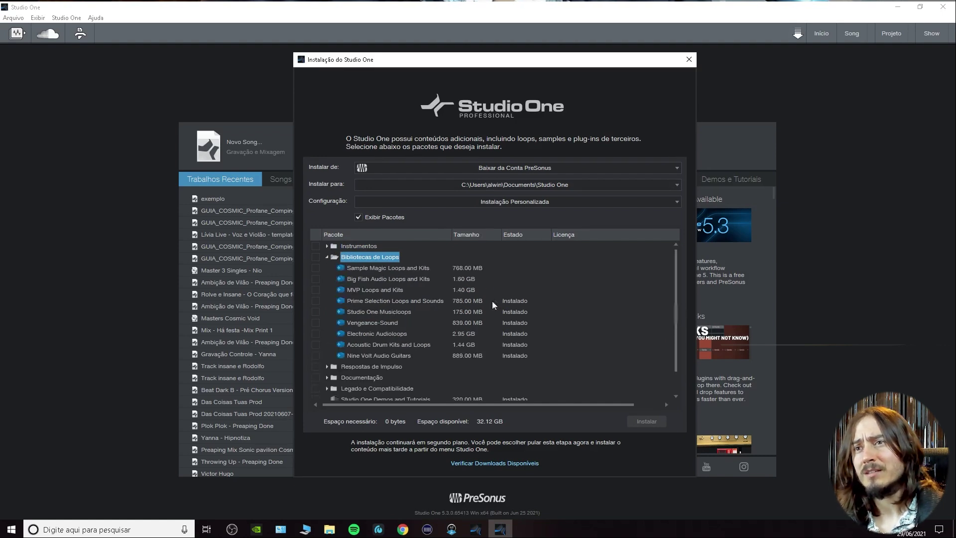
pyautogui.click(315, 289)
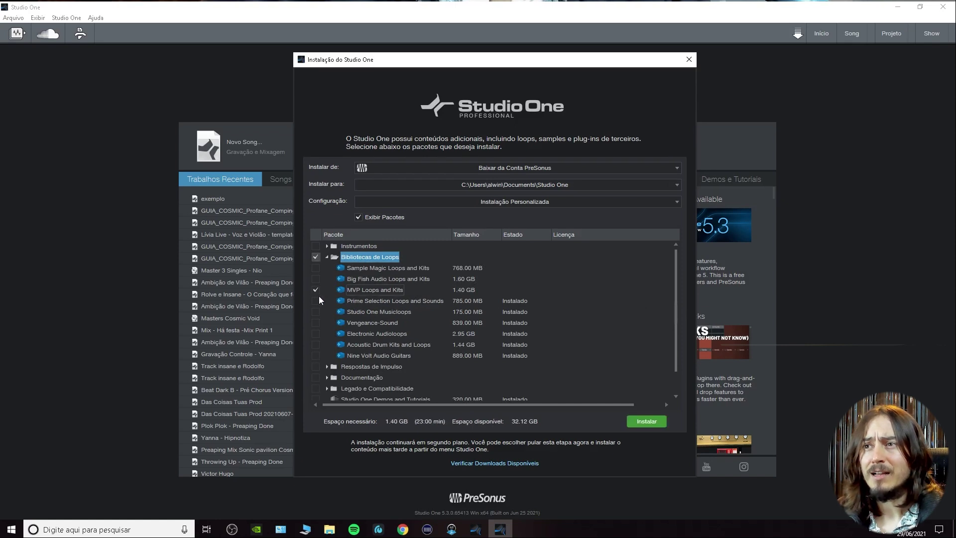
pyautogui.click(315, 278)
pyautogui.click(316, 268)
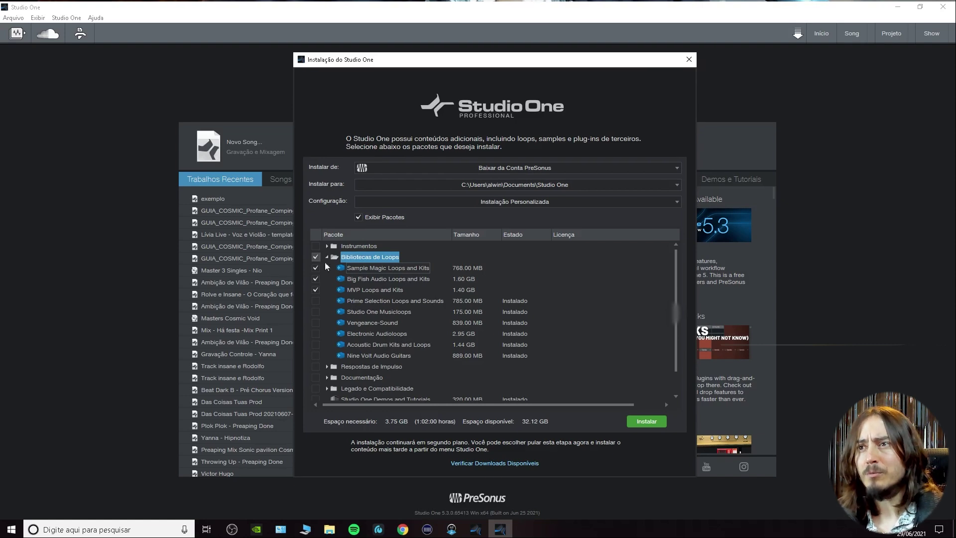
# Step: Deselect Big Fish Audio Loops and Kits and MVP Loops and Kits, and check the Presence XT Core Library packages under Instrumentos
pyautogui.click(316, 280)
pyautogui.click(315, 291)
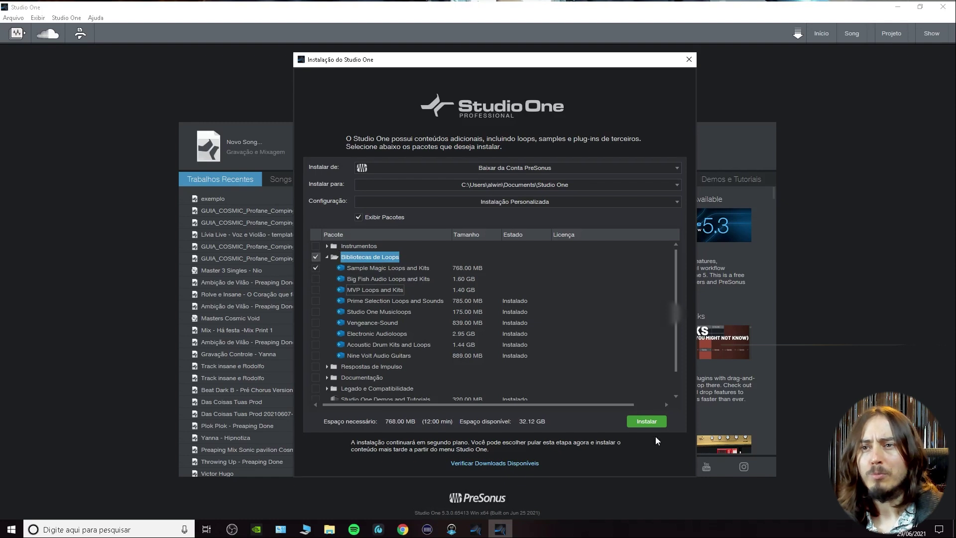
pyautogui.click(327, 246)
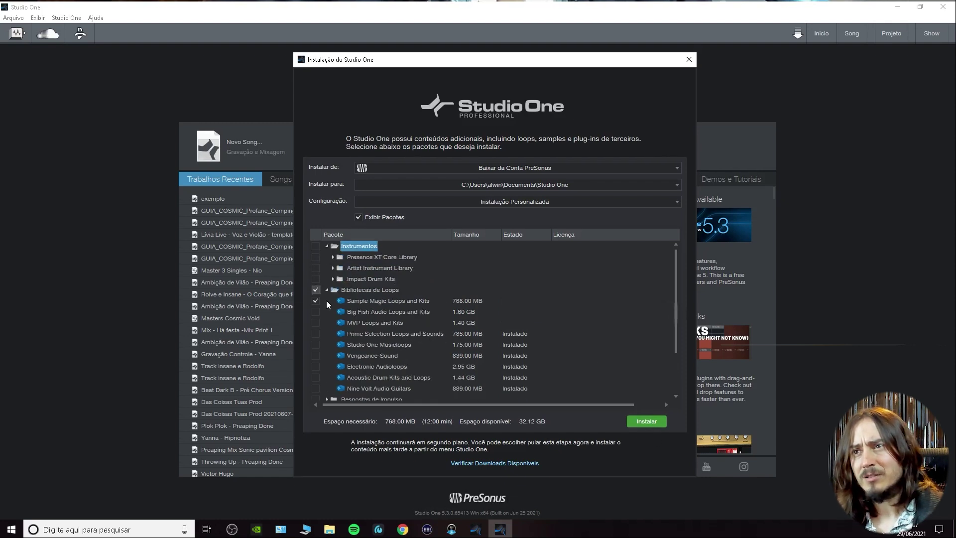
pyautogui.click(333, 257)
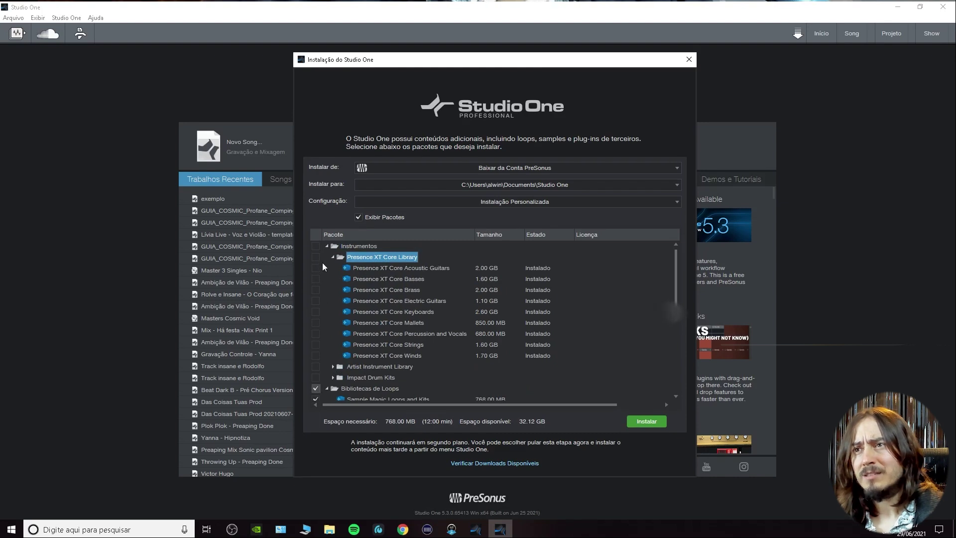
pyautogui.click(327, 246)
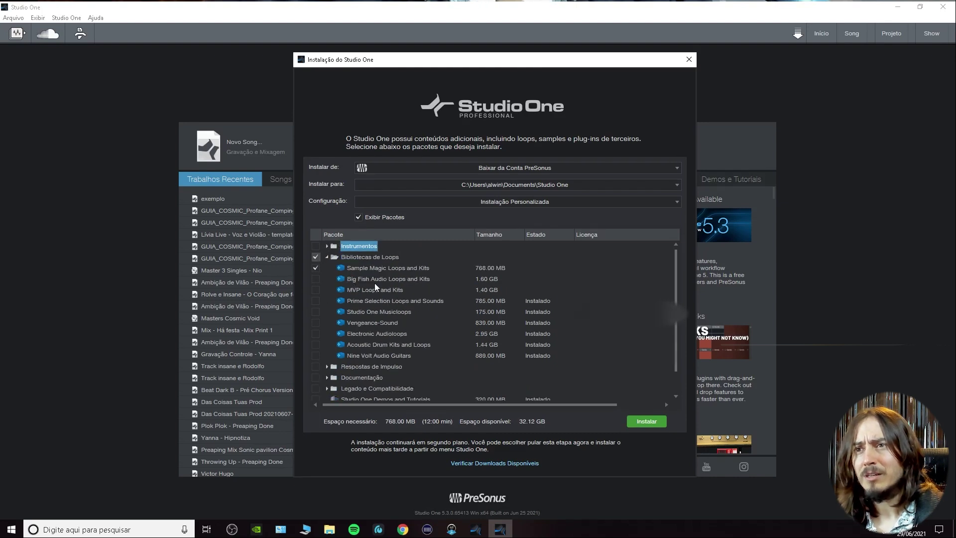
# Step: Expand the Legado e Compatibilidade, Documentação and Respostas de Impulso folders and examine the packages they offer
pyautogui.scroll(-2, 364, 329)
pyautogui.click(327, 363)
pyautogui.scroll(-1, 398, 359)
pyautogui.scroll(-2, 421, 357)
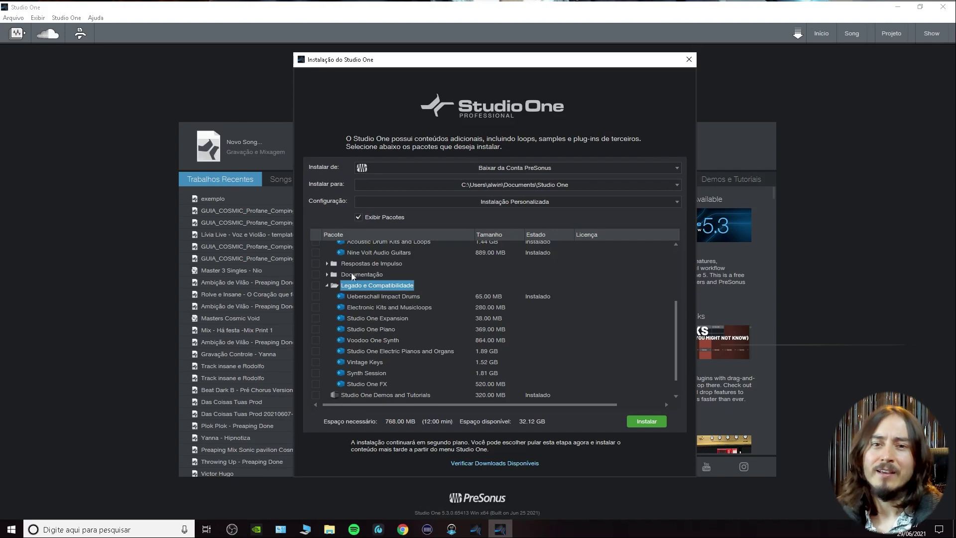
pyautogui.click(327, 274)
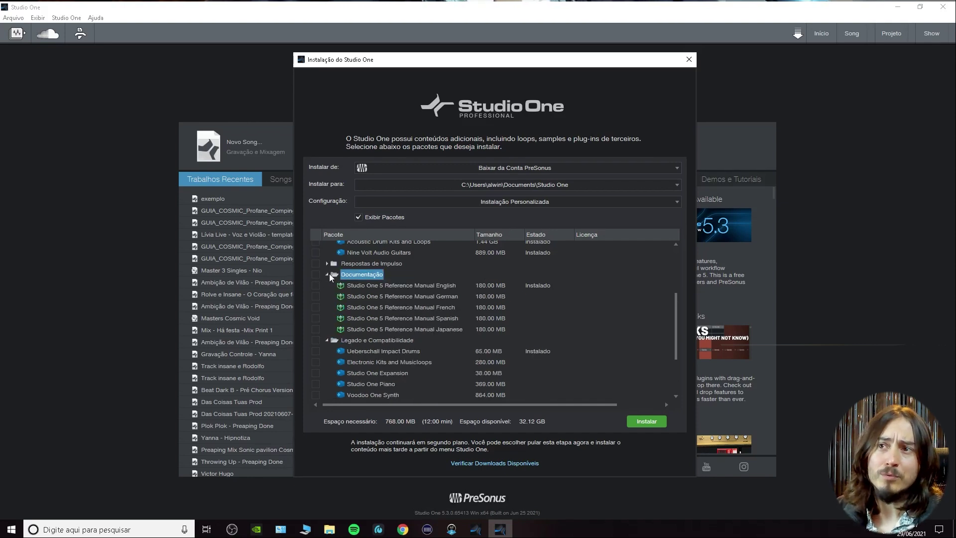
pyautogui.click(327, 263)
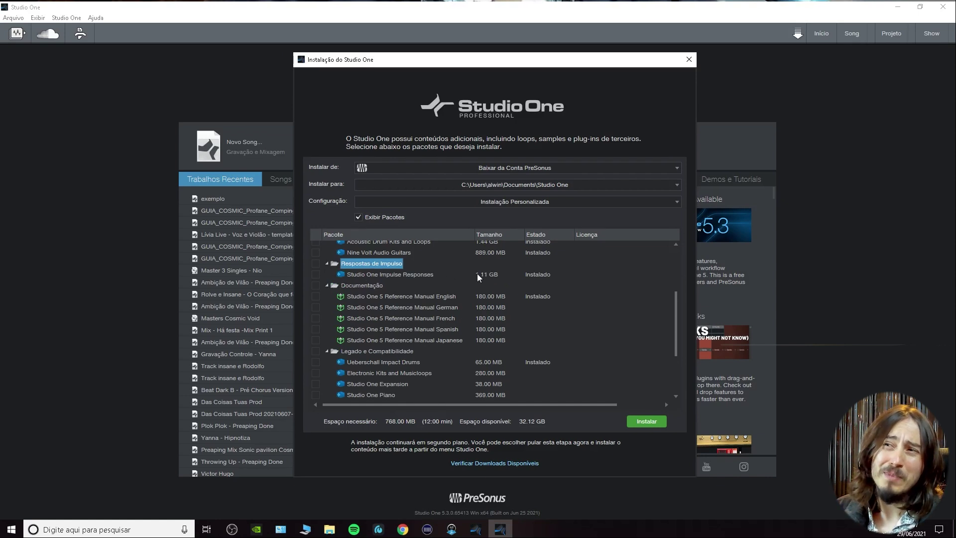
pyautogui.scroll(-3, 483, 307)
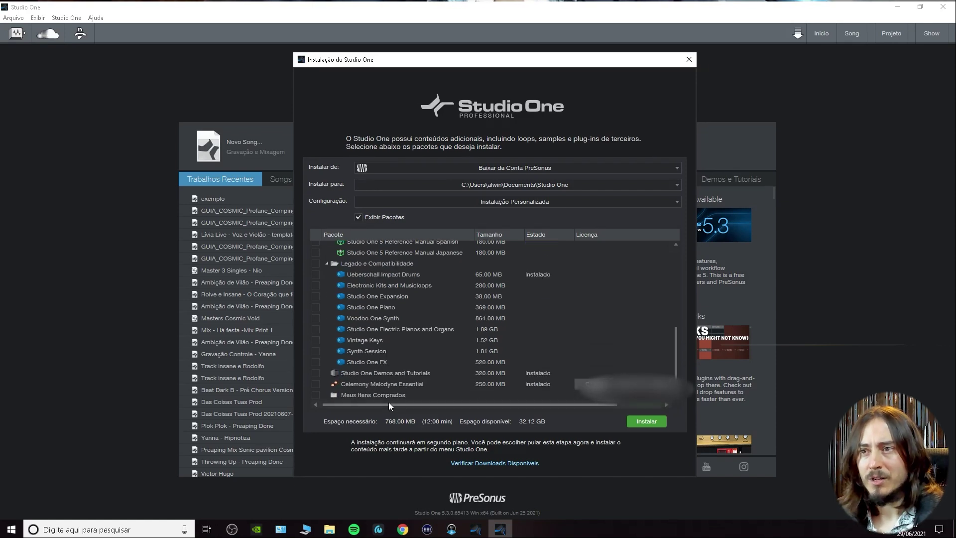
# Step: Expand Meus Itens Comprados, examine its packages down to the end of the list, and close the installation window without installing
pyautogui.click(351, 391)
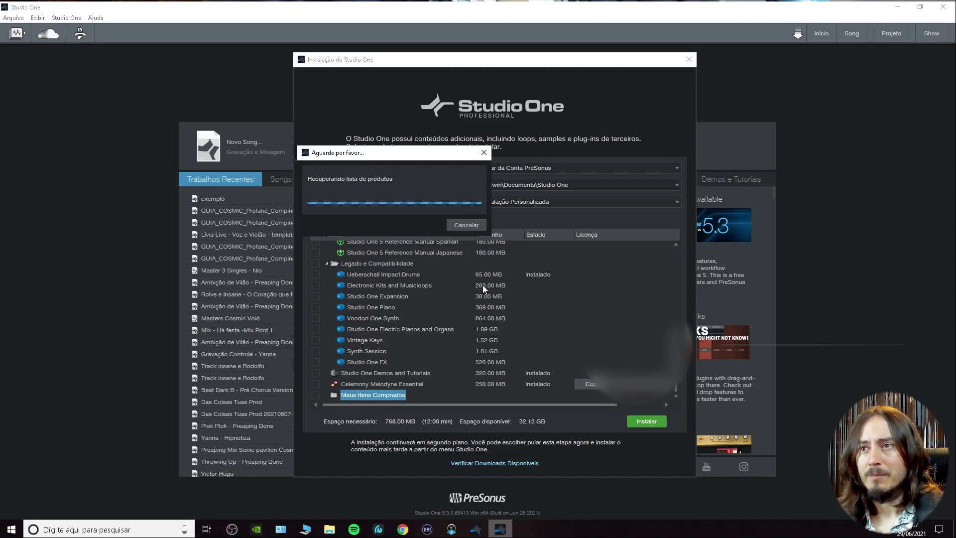
pyautogui.scroll(-2, 408, 360)
pyautogui.scroll(-4, 375, 358)
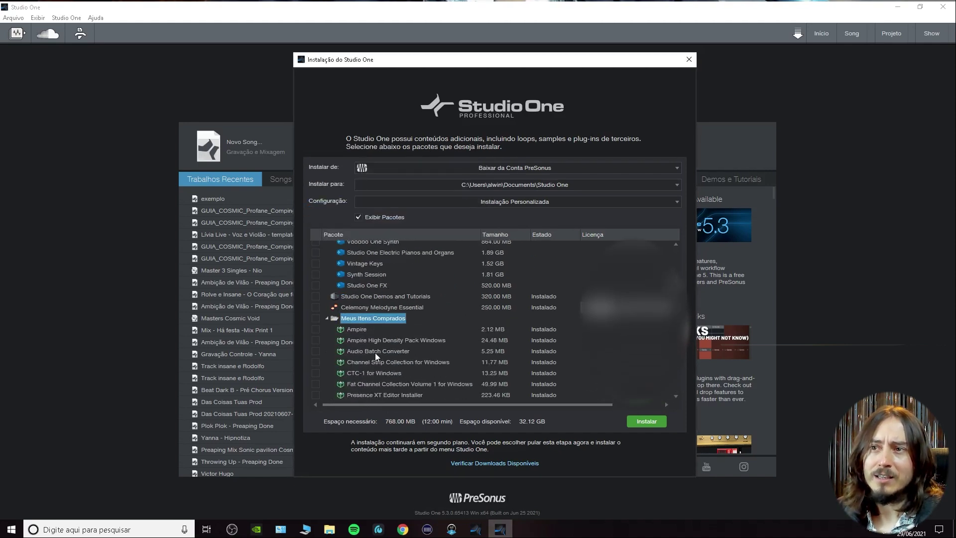
pyautogui.scroll(-4, 391, 337)
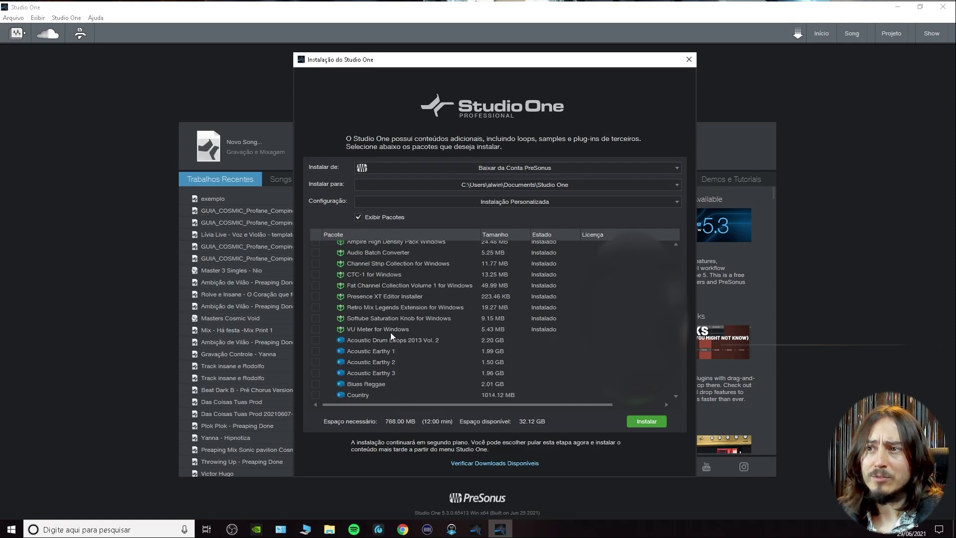
pyautogui.scroll(-7, 395, 318)
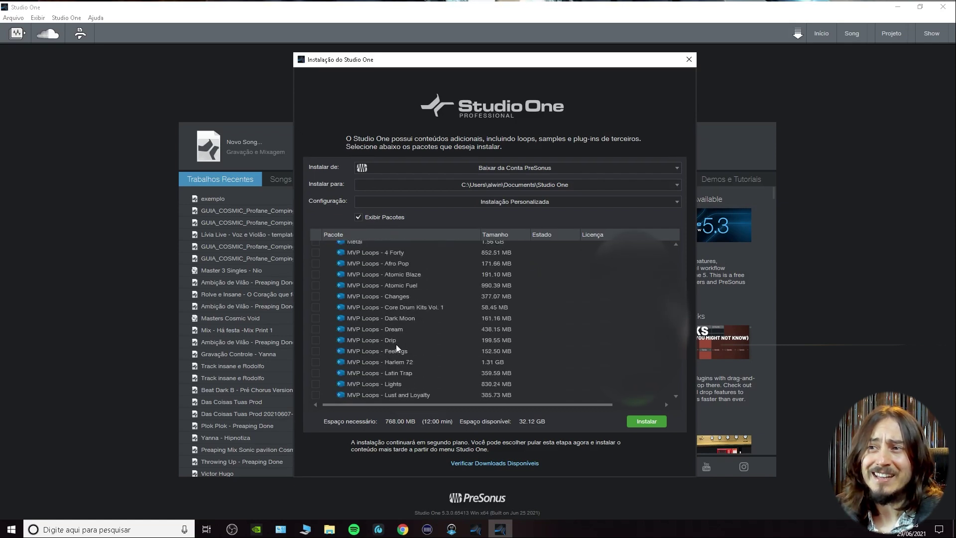
pyautogui.scroll(-10, 396, 342)
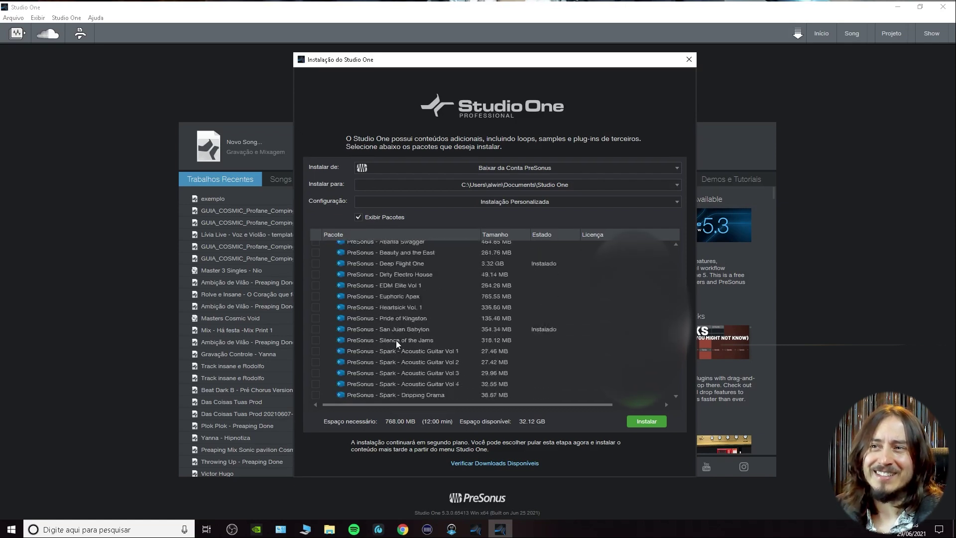
pyautogui.scroll(-10, 396, 340)
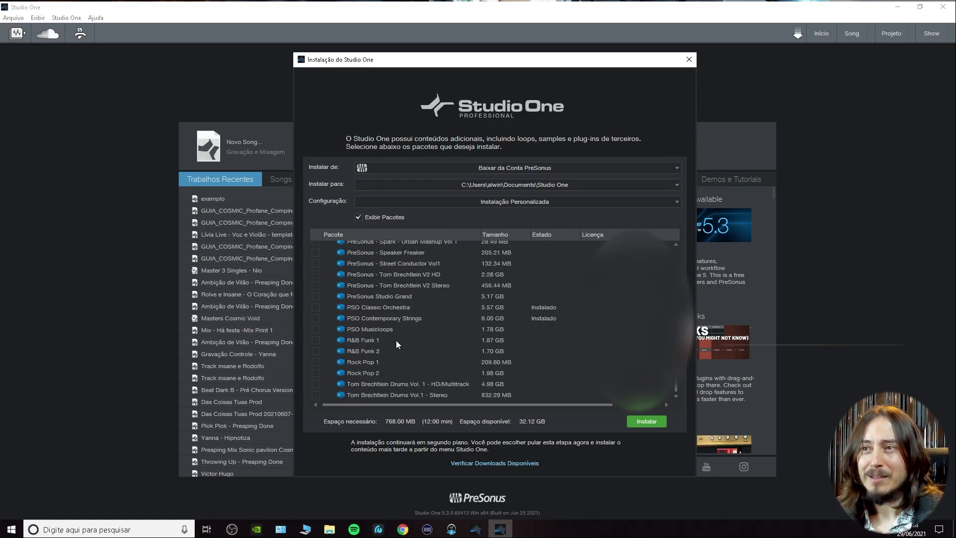
pyautogui.scroll(5, 363, 381)
pyautogui.scroll(10, 363, 382)
pyautogui.scroll(3, 363, 382)
pyautogui.scroll(4, 384, 352)
pyautogui.scroll(8, 457, 330)
pyautogui.scroll(10, 457, 325)
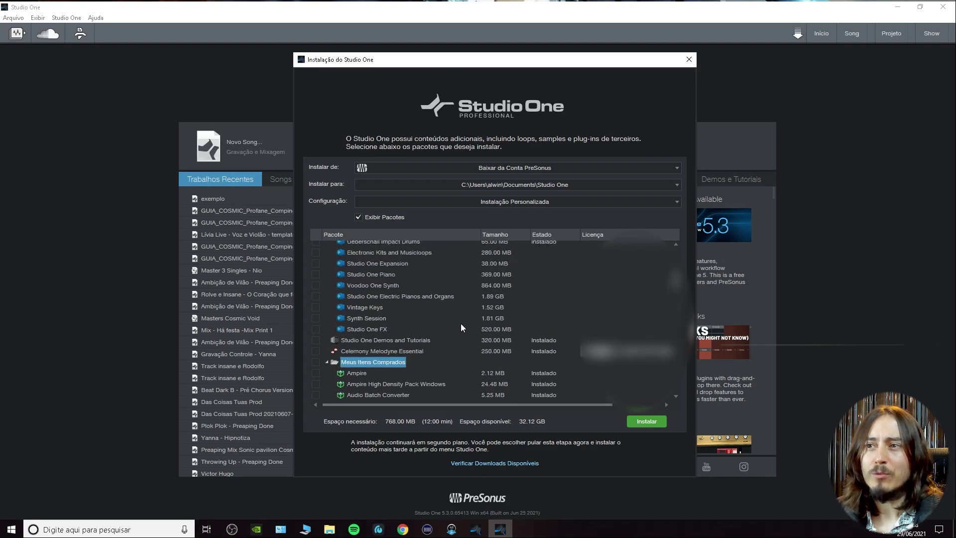
pyautogui.scroll(3, 462, 322)
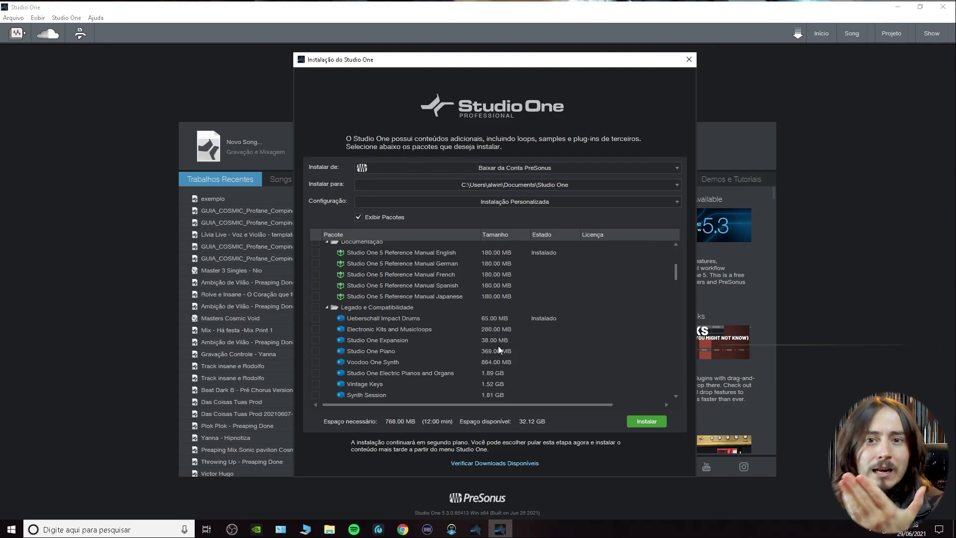
pyautogui.click(689, 61)
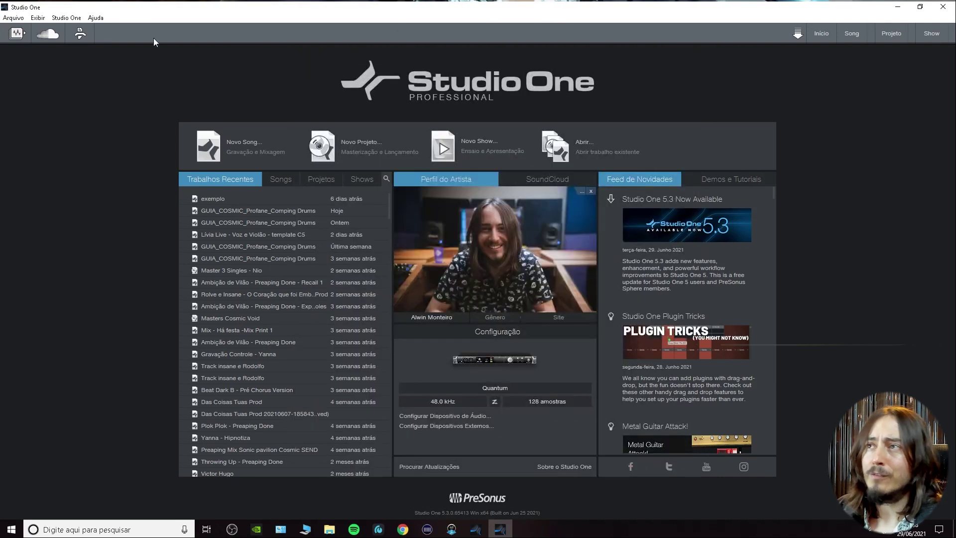
# Step: Reopen the Studio One installation window, install Sample Magic Loops and Kits from Bibliotecas de Loops, and close the enlarged transfers window after the download
pyautogui.click(66, 18)
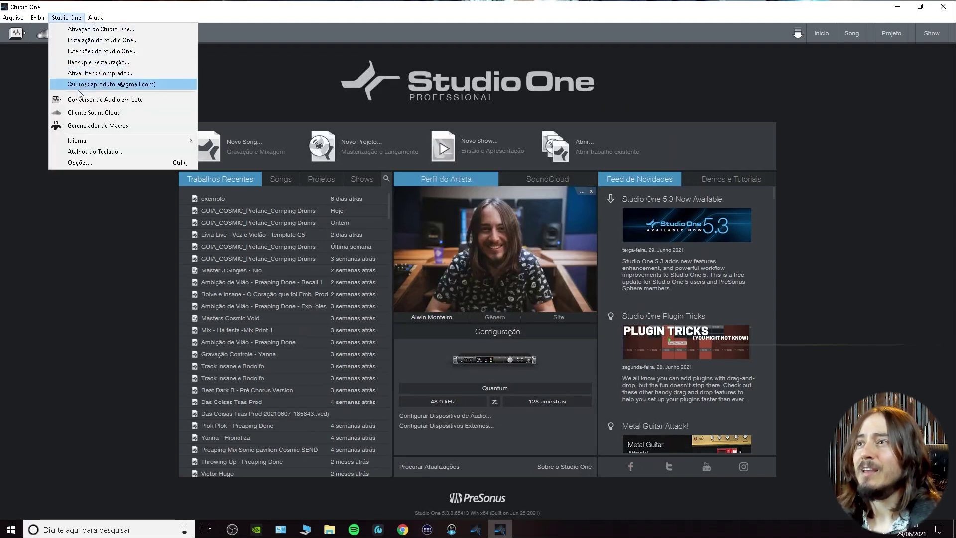
pyautogui.click(97, 40)
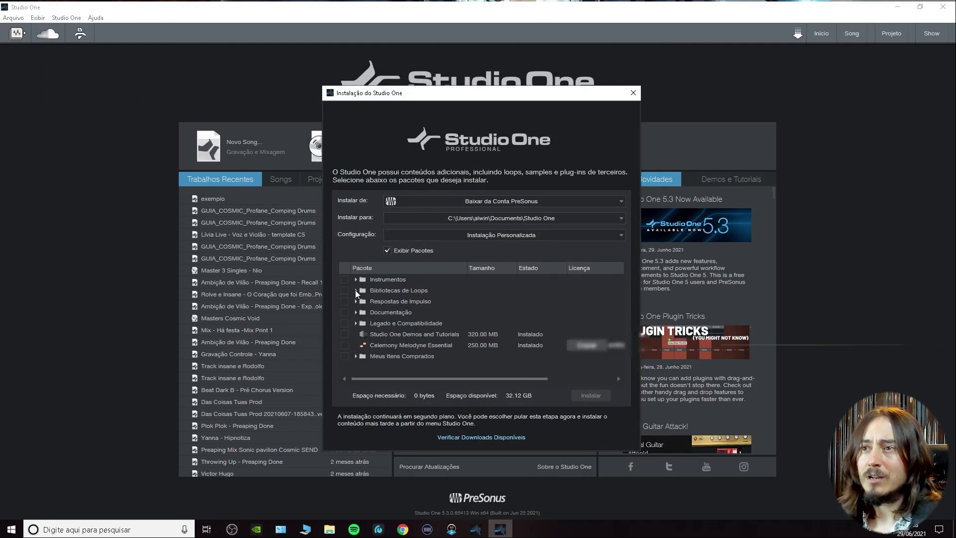
pyautogui.click(356, 291)
pyautogui.click(345, 301)
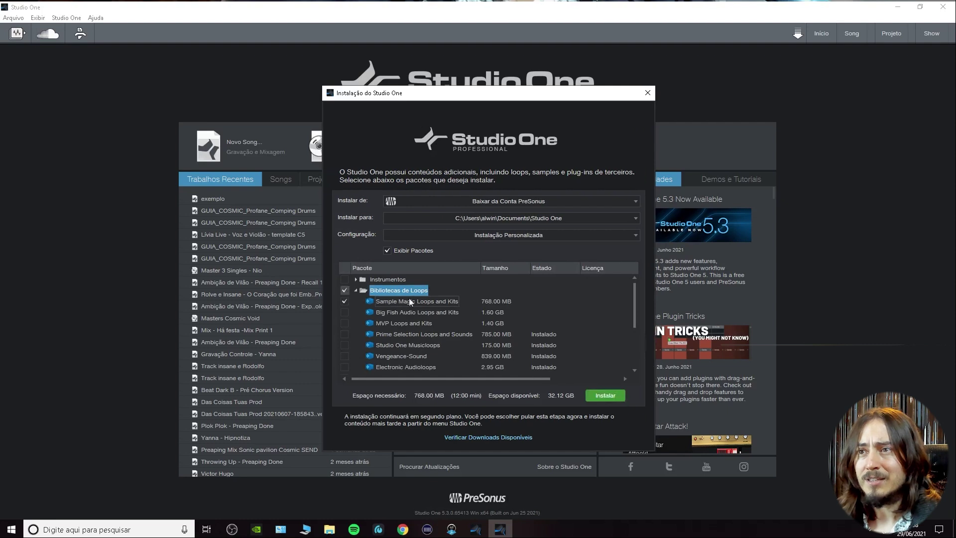
pyautogui.click(605, 395)
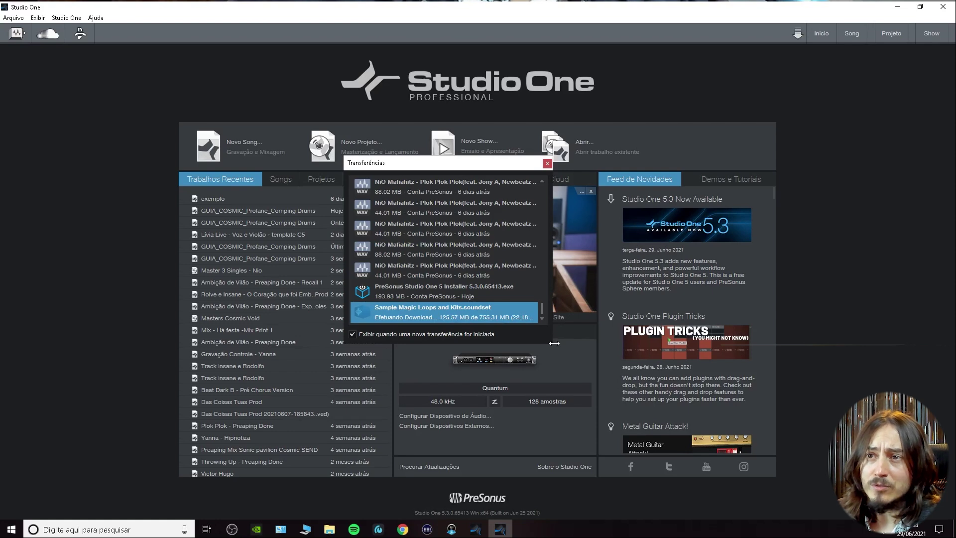
pyautogui.moveTo(550, 340); pyautogui.dragTo(588, 397)
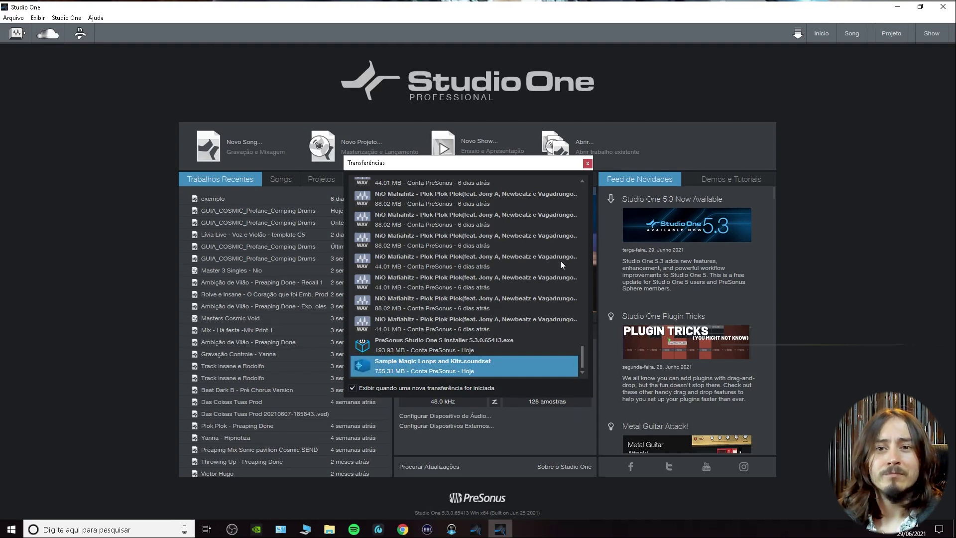
pyautogui.click(588, 163)
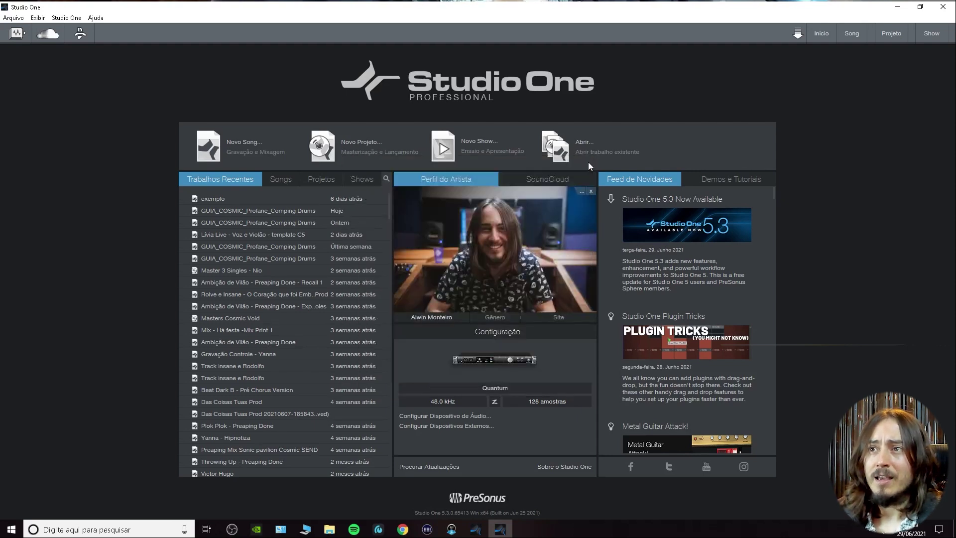
# Step: Reopen the Studio One installation window and check the installation status of the Documentação and Bibliotecas de Loops packages
pyautogui.click(70, 18)
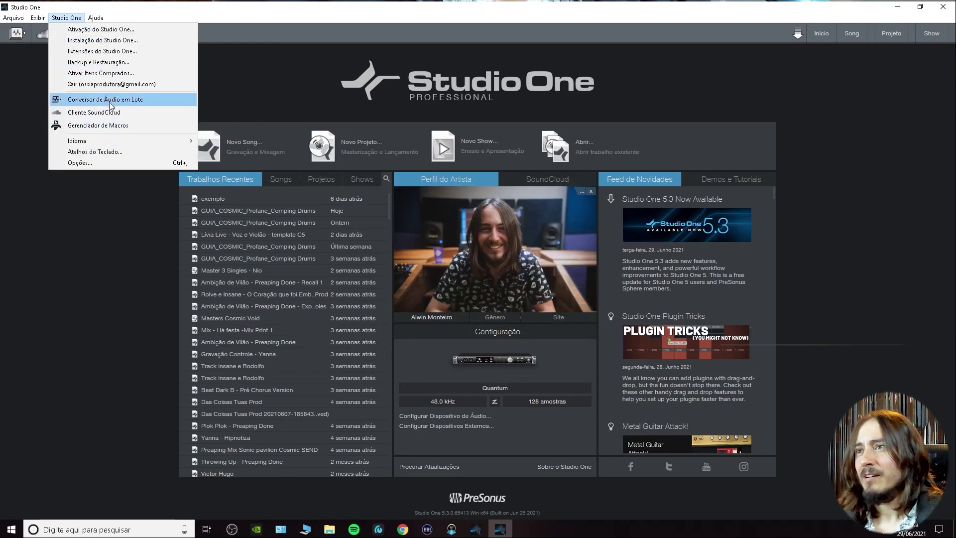
pyautogui.click(100, 40)
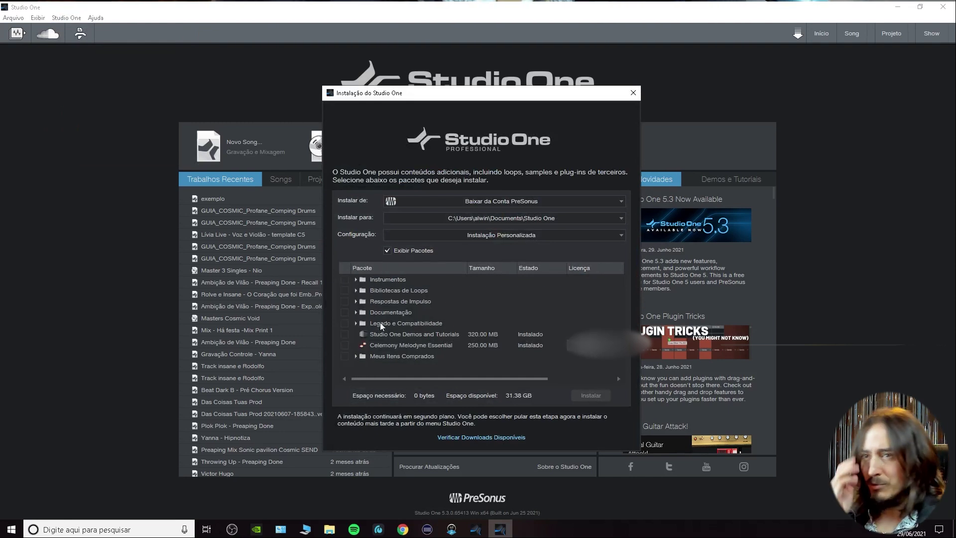
pyautogui.click(356, 312)
pyautogui.scroll(-2, 381, 329)
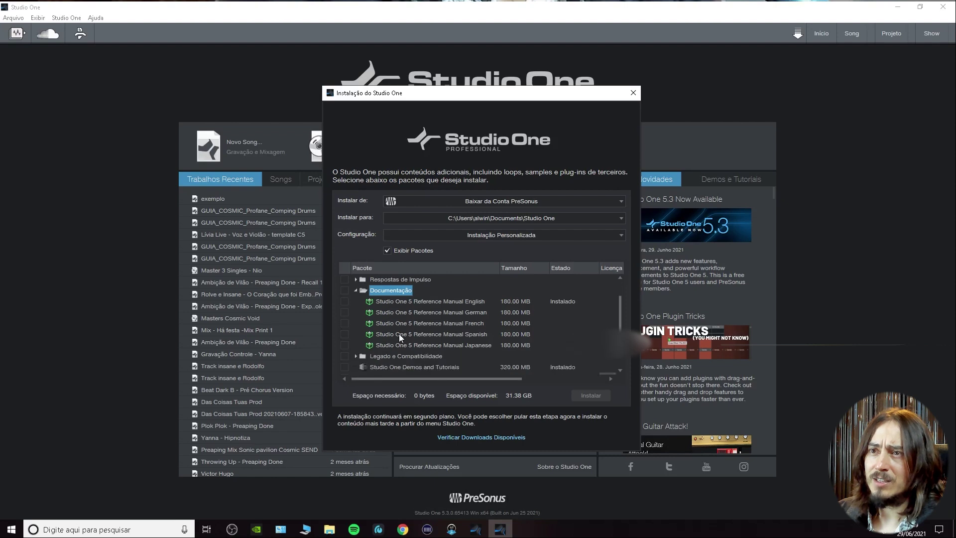
pyautogui.click(356, 302)
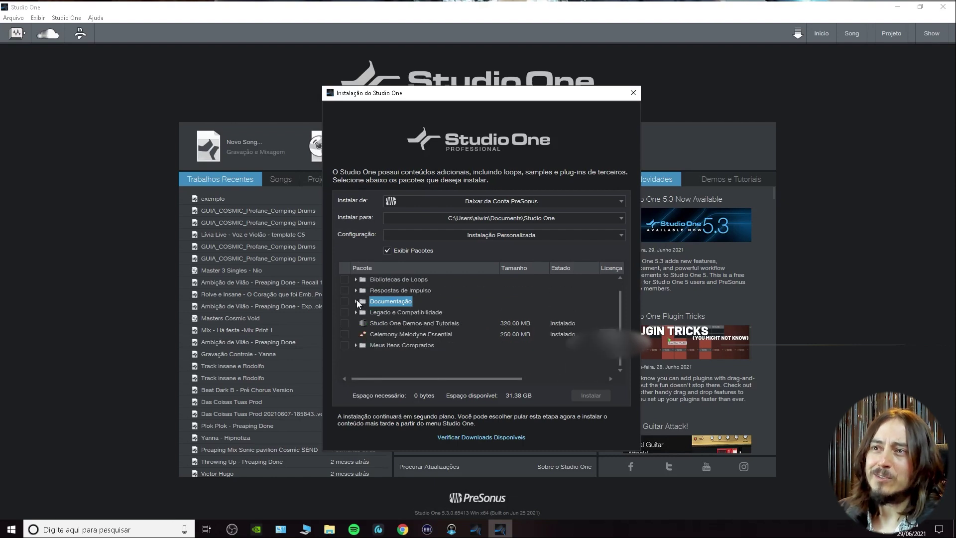
pyautogui.click(356, 280)
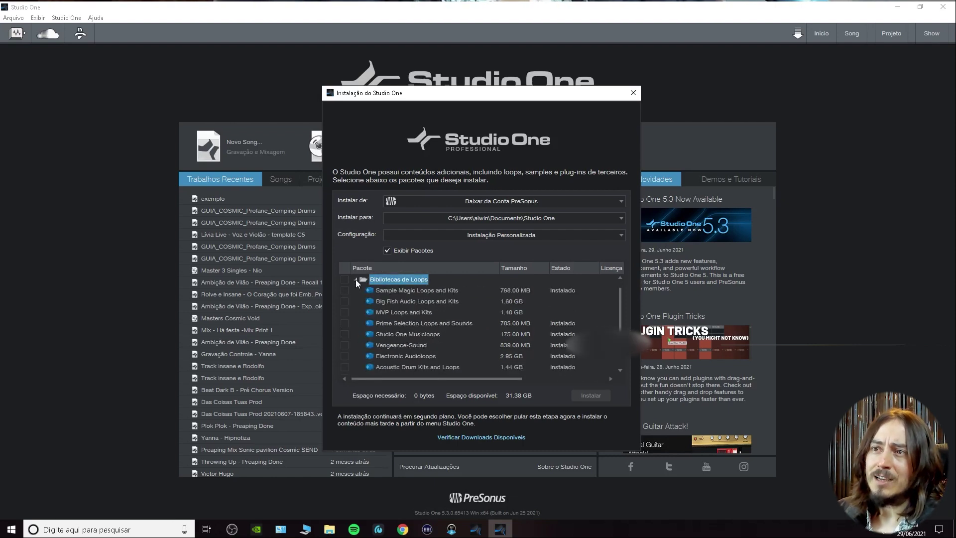
pyautogui.scroll(-2, 375, 301)
pyautogui.scroll(3, 375, 301)
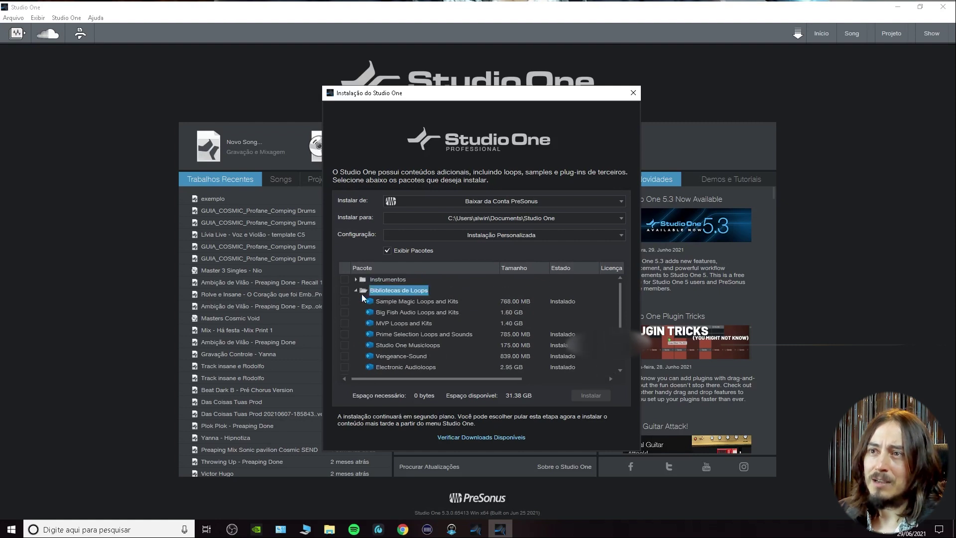
pyautogui.click(356, 291)
# Step: Expand Instrumentos and check the packages in Impact Drum Kits, Artist Instrument Library and Presence XT Core Library
pyautogui.click(356, 279)
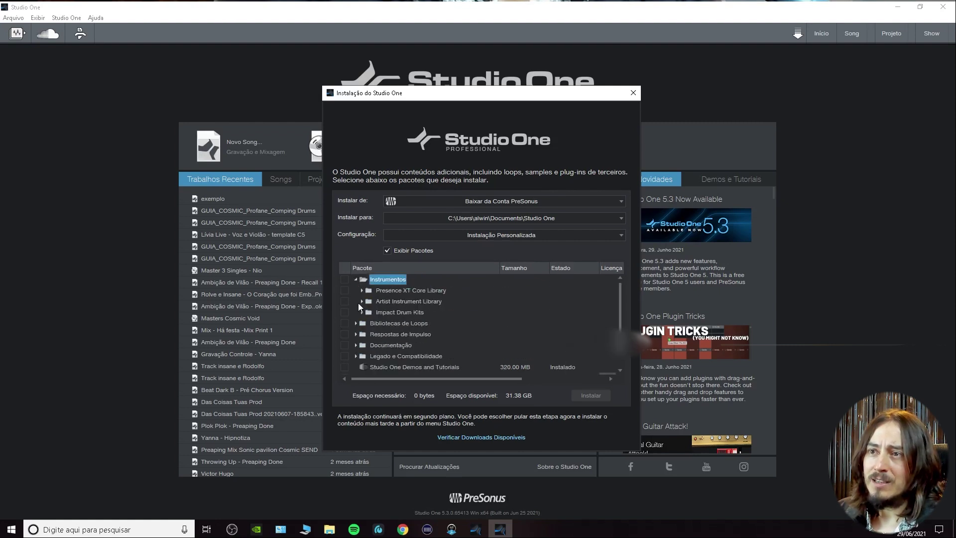
pyautogui.click(360, 312)
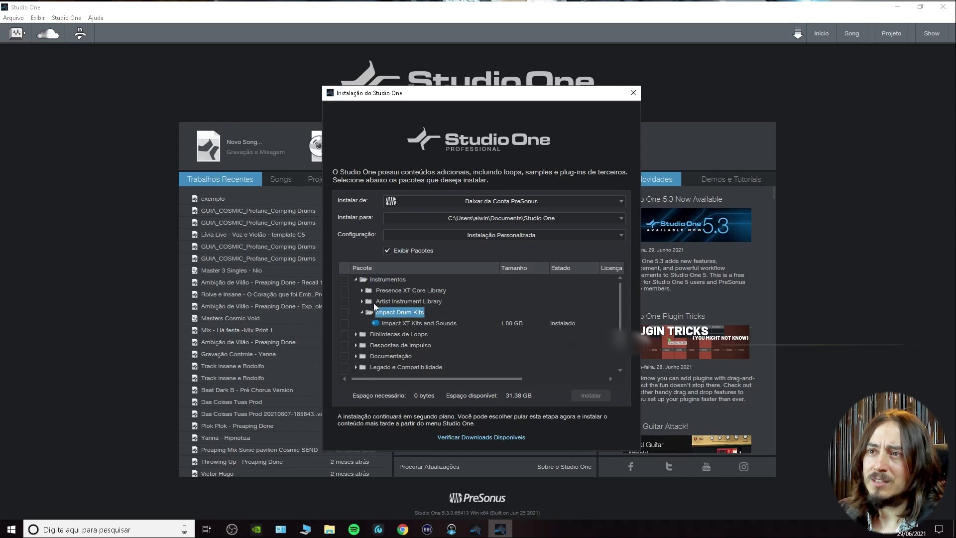
pyautogui.click(362, 302)
pyautogui.click(368, 291)
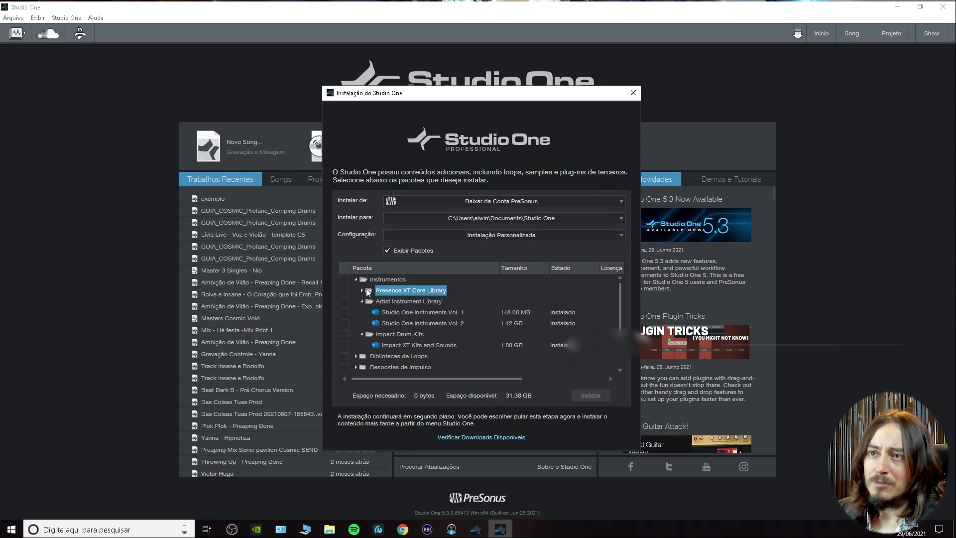
pyautogui.click(362, 290)
pyautogui.scroll(-5, 408, 307)
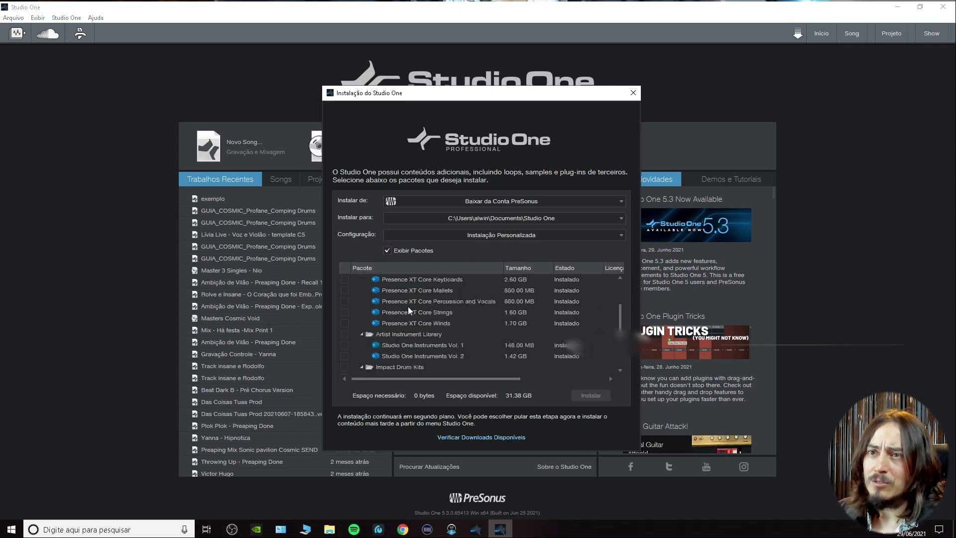
pyautogui.scroll(2, 407, 331)
pyautogui.scroll(-2, 413, 335)
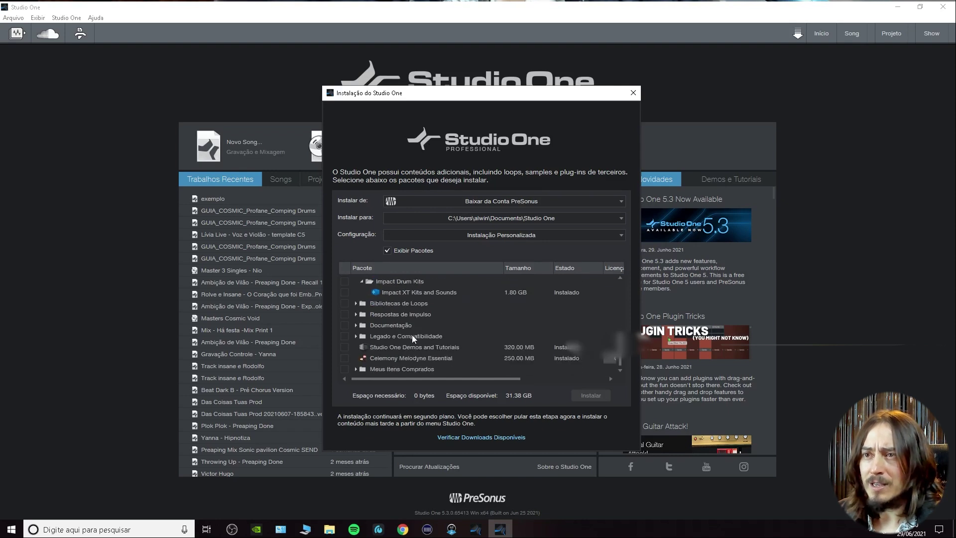
# Step: Expand Meus Itens Comprados in the package list and review the installation status of its packages and the Presence XT Core Library
pyautogui.click(357, 370)
pyautogui.scroll(-5, 423, 333)
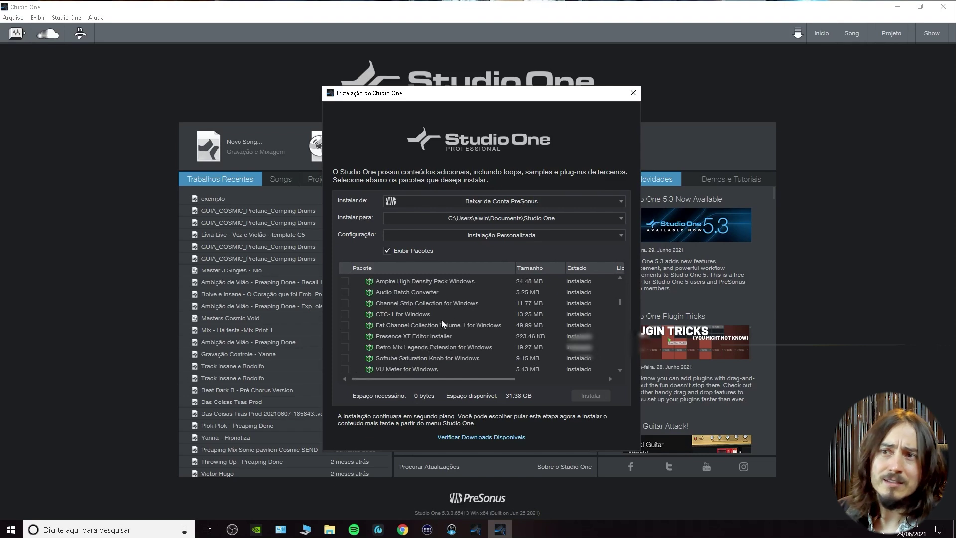
pyautogui.scroll(6, 447, 309)
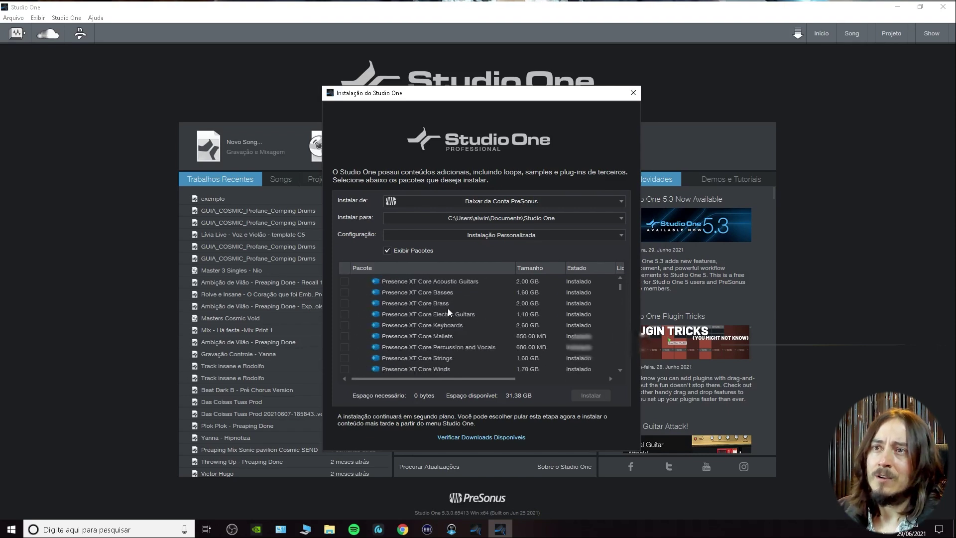
pyautogui.scroll(1, 447, 309)
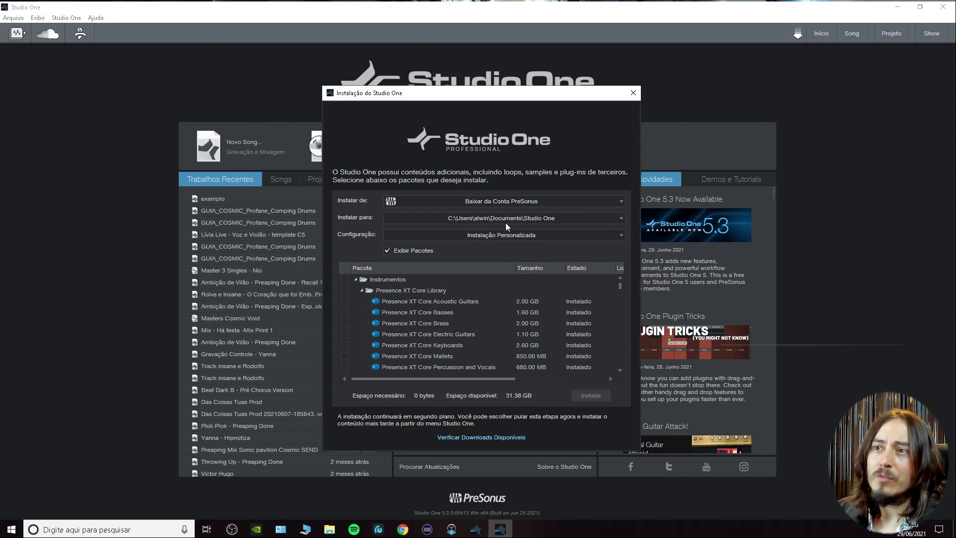
# Step: Check the available installation destinations and configuration presets without changing them, and close the Studio One installation window
pyautogui.click(541, 223)
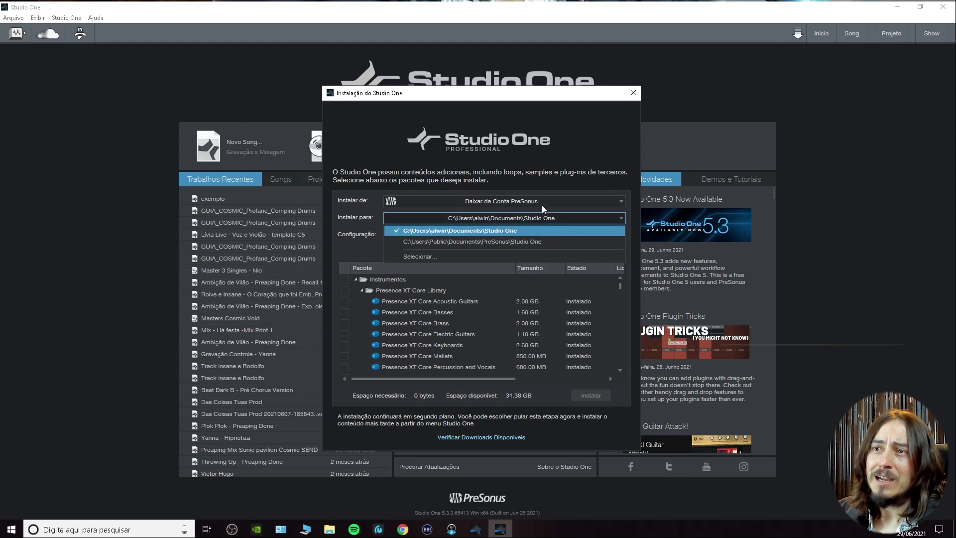
pyautogui.click(537, 145)
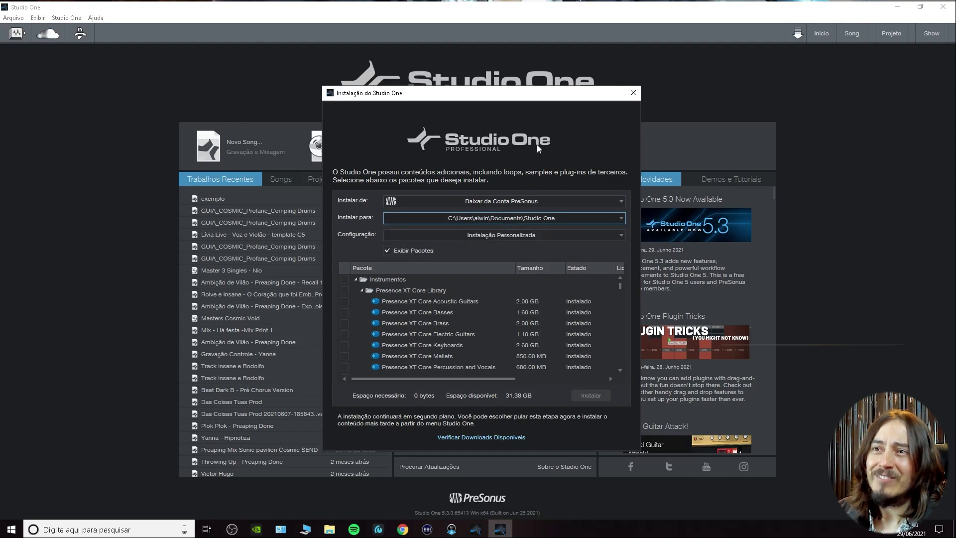
pyautogui.click(491, 236)
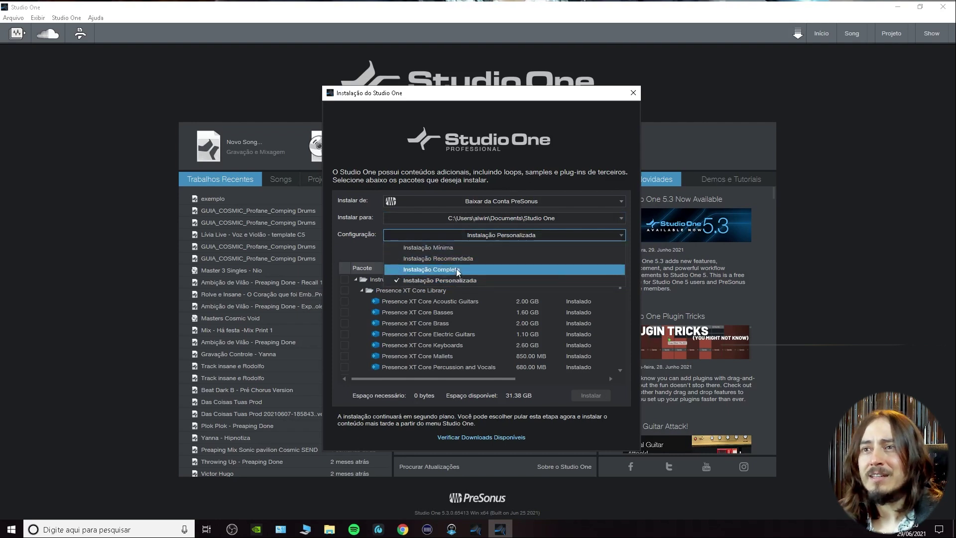
pyautogui.click(520, 117)
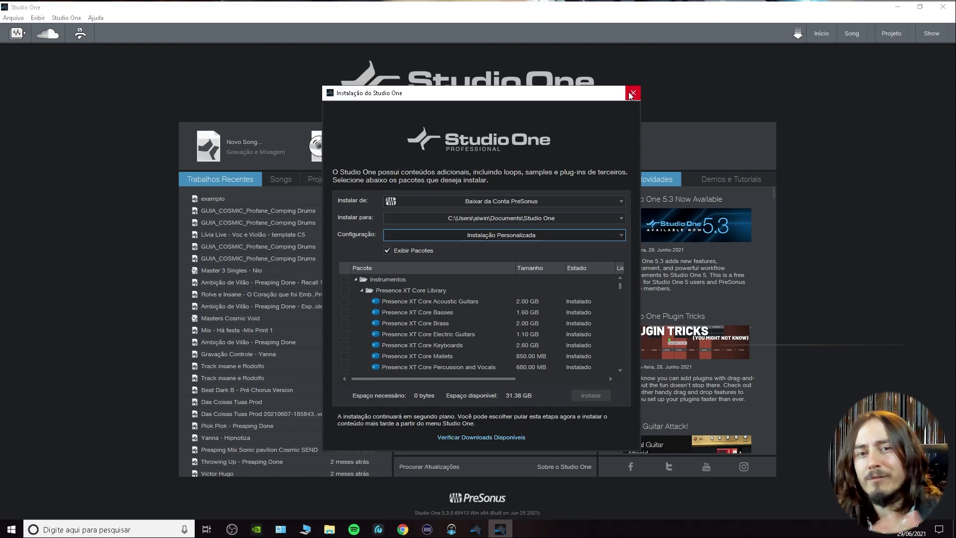
pyautogui.click(632, 93)
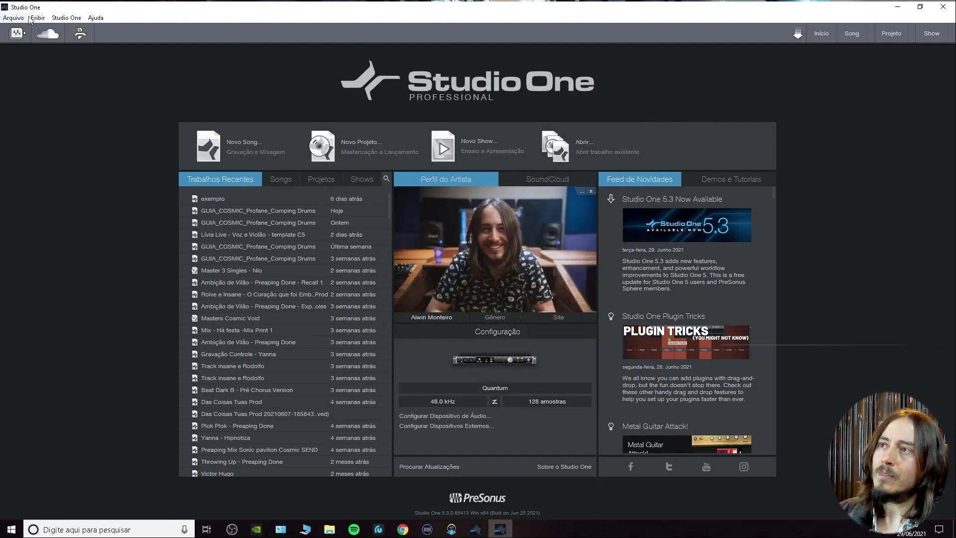
# Step: Open the Studio One extensions window and look through the complete list of extensions
pyautogui.click(66, 18)
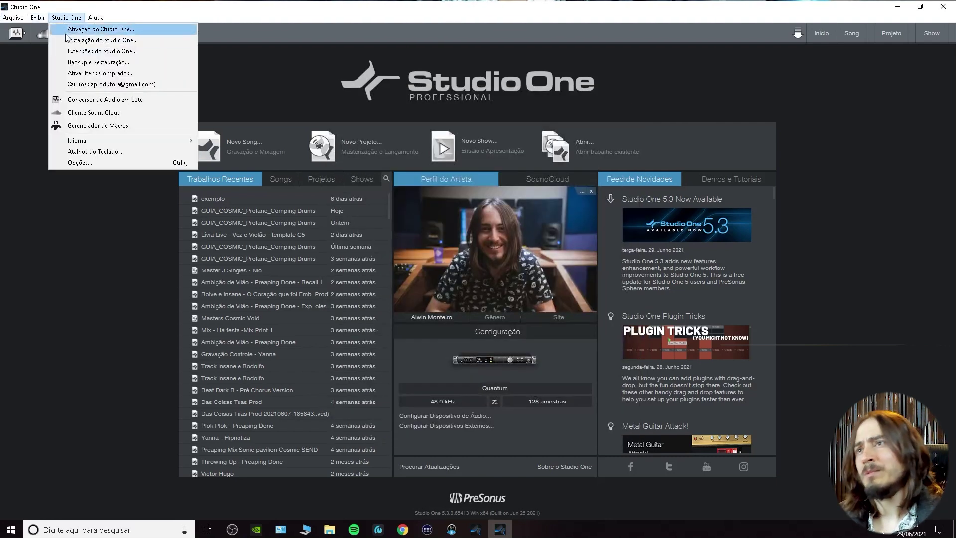
pyautogui.click(99, 56)
pyautogui.scroll(-5, 294, 195)
pyautogui.scroll(-5, 314, 167)
pyautogui.scroll(2, 326, 155)
pyautogui.scroll(-2, 326, 155)
pyautogui.scroll(10, 326, 155)
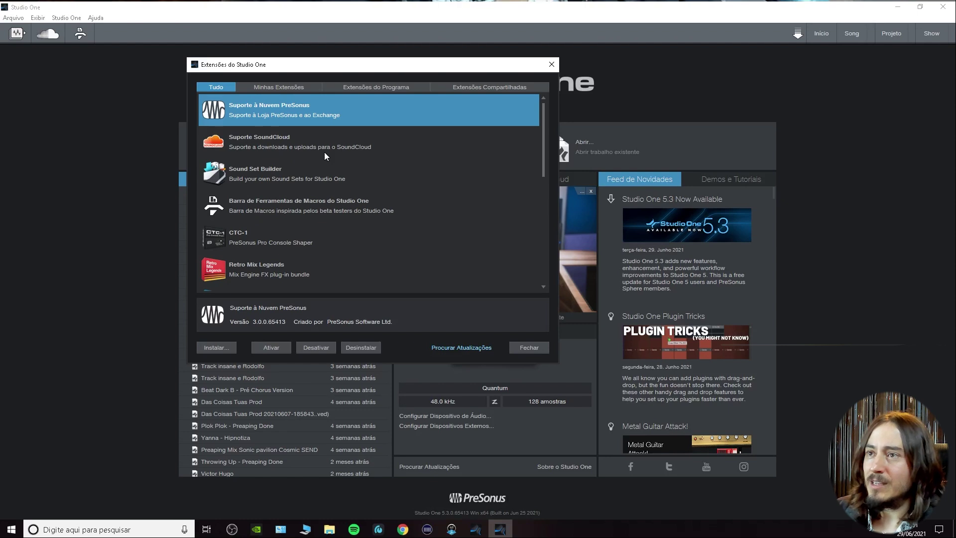
# Step: Enlarge the extensions window and view the details of Suporte SoundCloud, Sound Set Builder and Barra de Ferramentas de Macros do Studio One
pyautogui.click(295, 152)
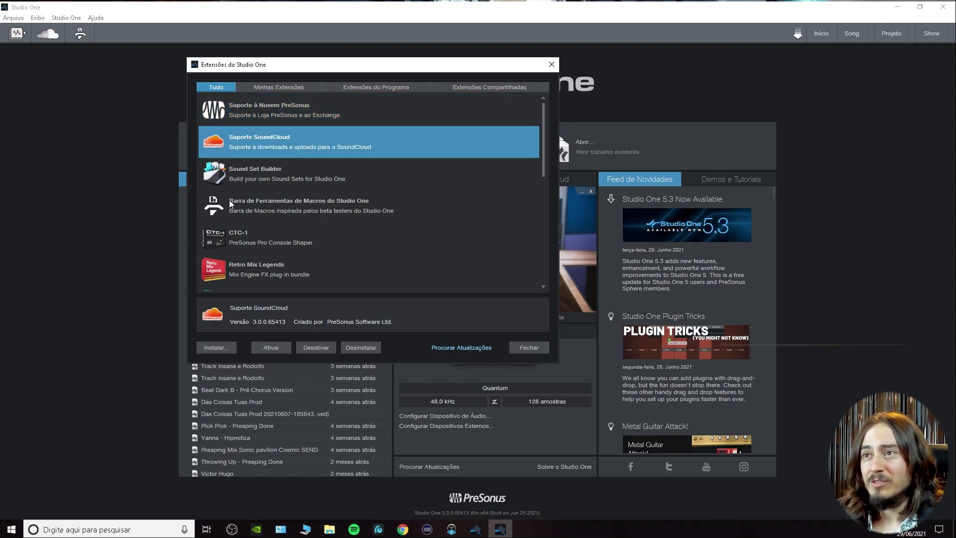
pyautogui.click(246, 181)
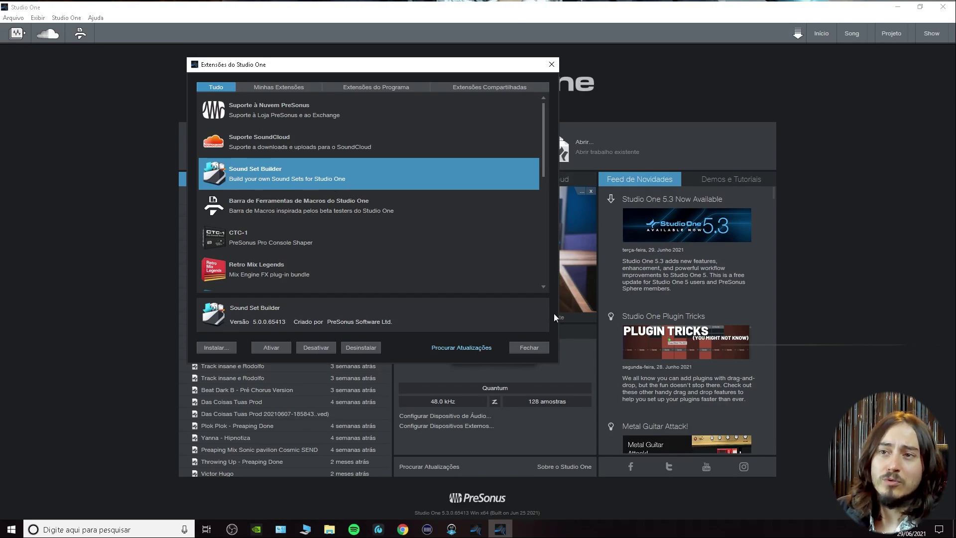
pyautogui.moveTo(559, 363); pyautogui.dragTo(647, 407)
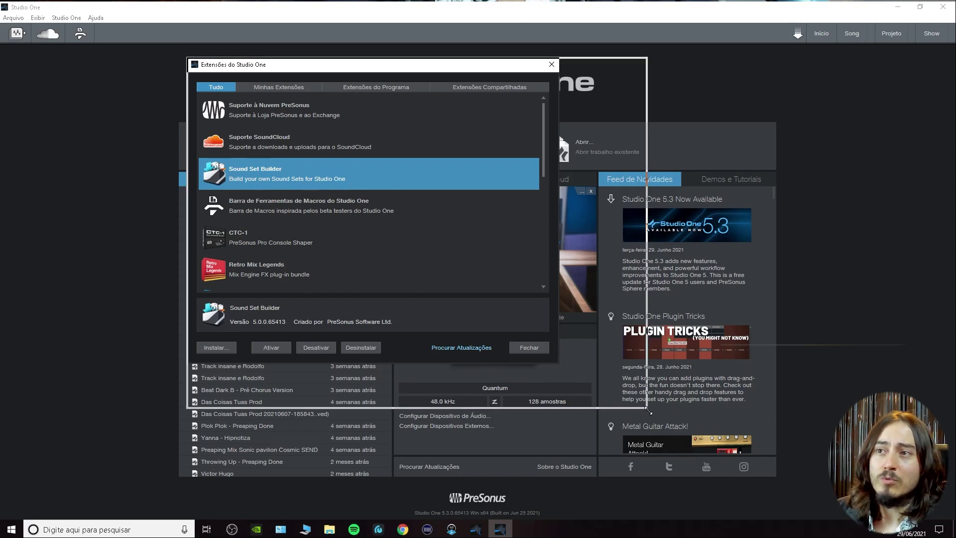
pyautogui.click(275, 210)
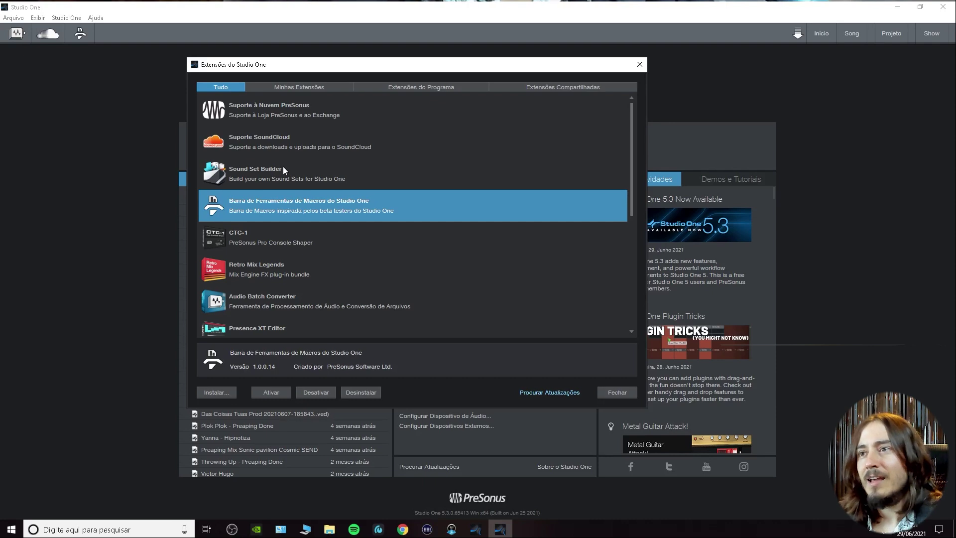
# Step: View the details of CTC-1, Retro Mix Legends, Softube Saturation Knob and Fat Channel Collection Volume 1 in the full extensions list
pyautogui.scroll(-2, 302, 233)
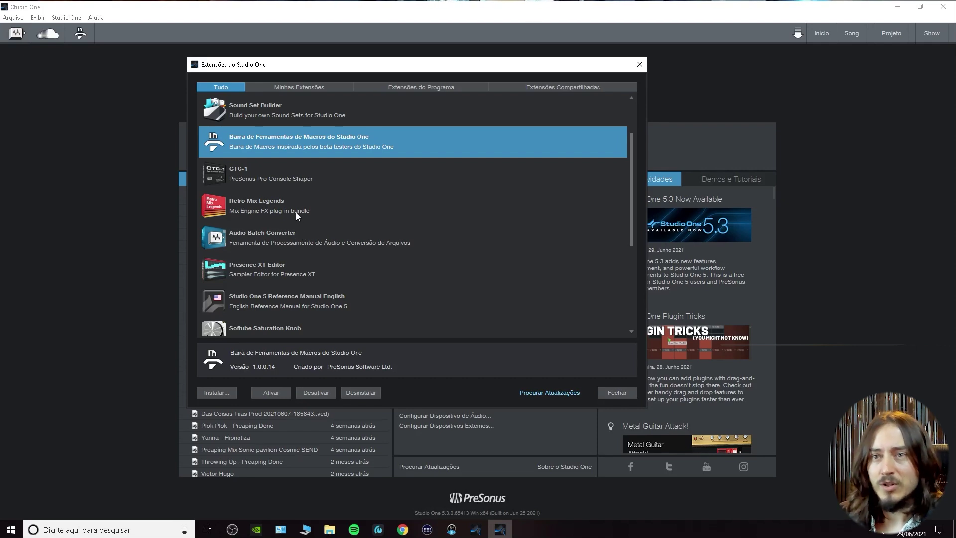
pyautogui.click(271, 178)
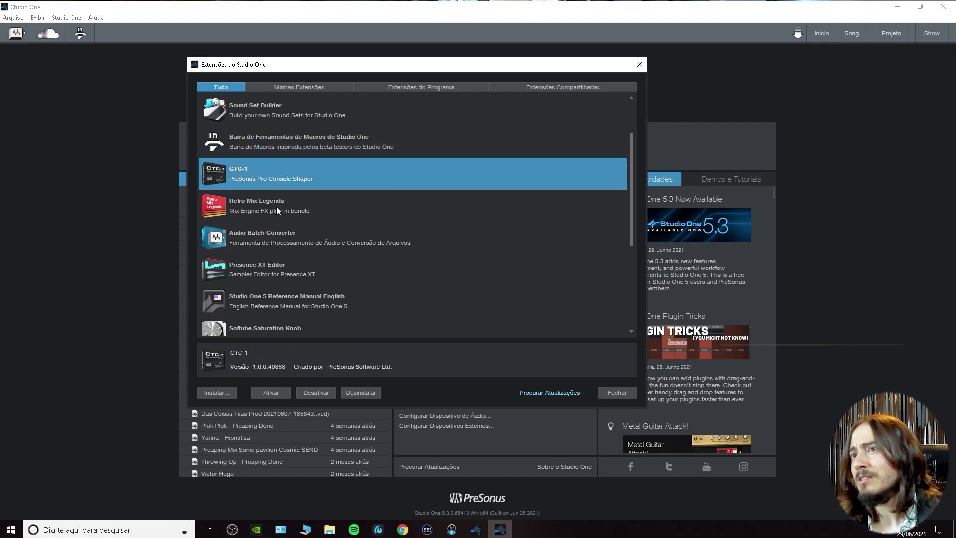
pyautogui.click(276, 211)
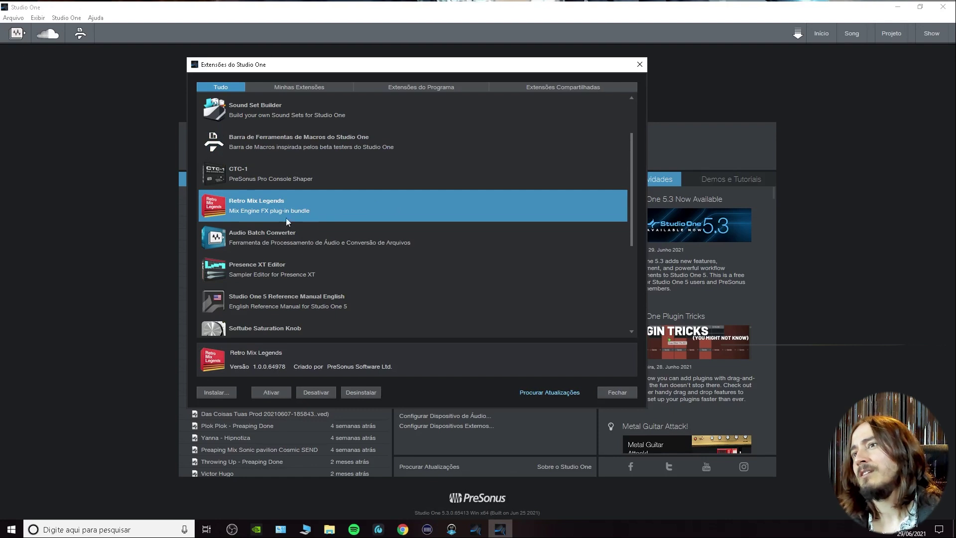
pyautogui.scroll(-1, 287, 222)
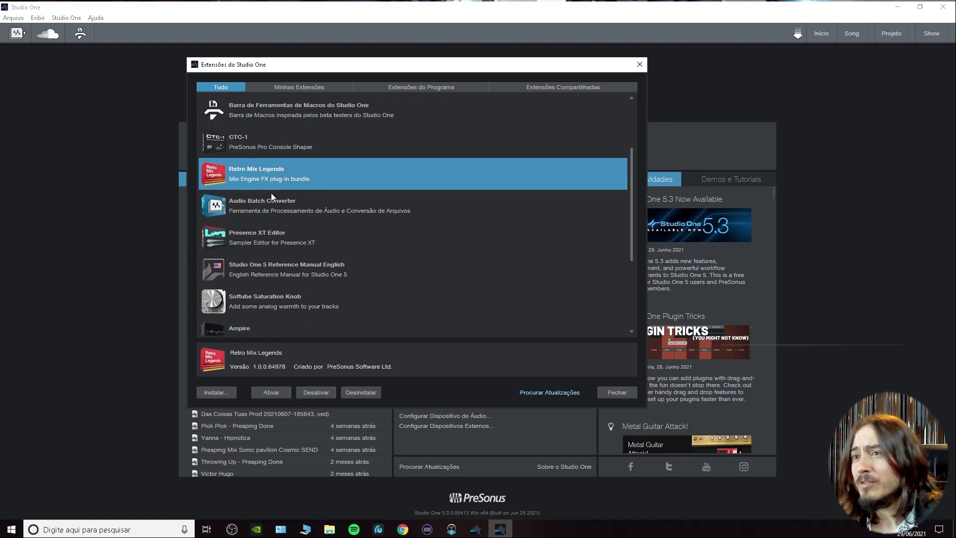
pyautogui.scroll(-4, 279, 209)
pyautogui.scroll(8, 289, 224)
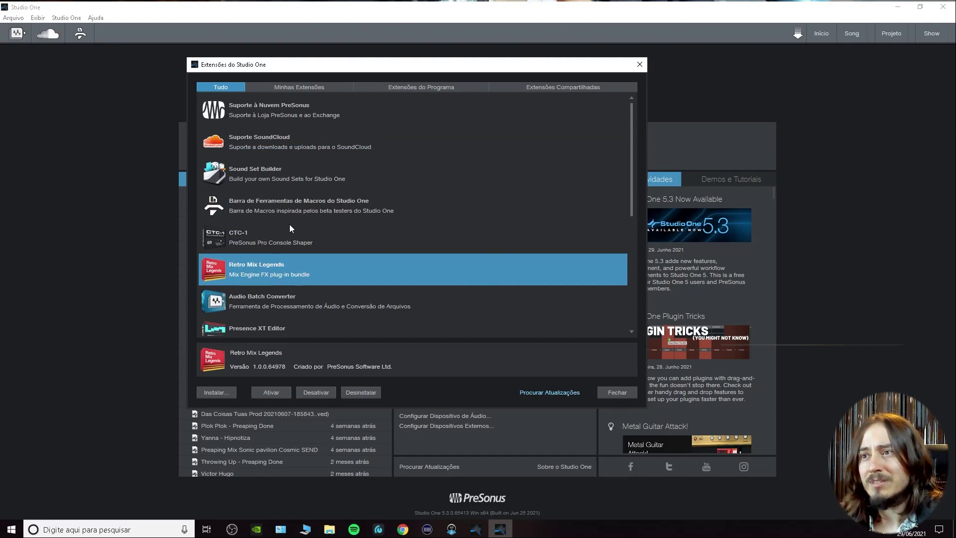
pyautogui.scroll(-5, 318, 210)
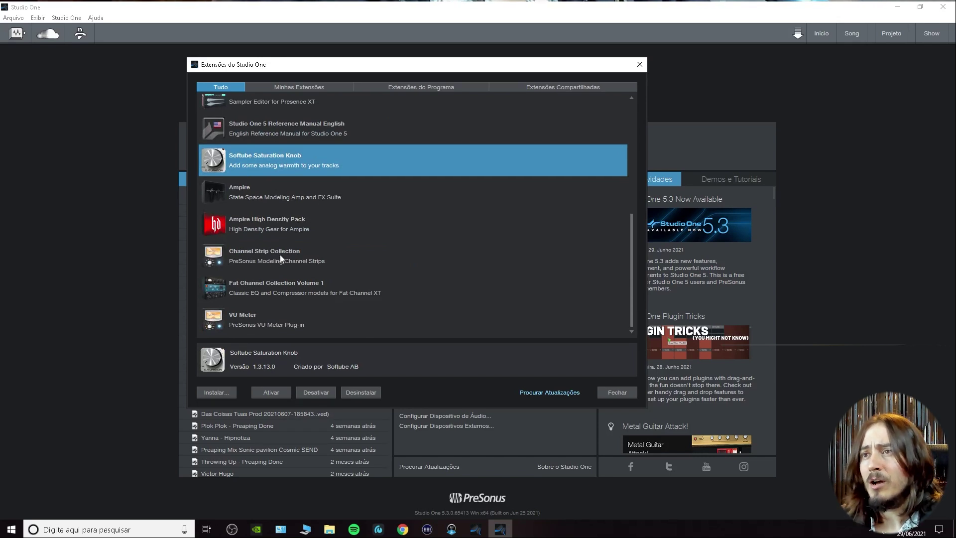
pyautogui.click(274, 282)
pyautogui.scroll(8, 324, 214)
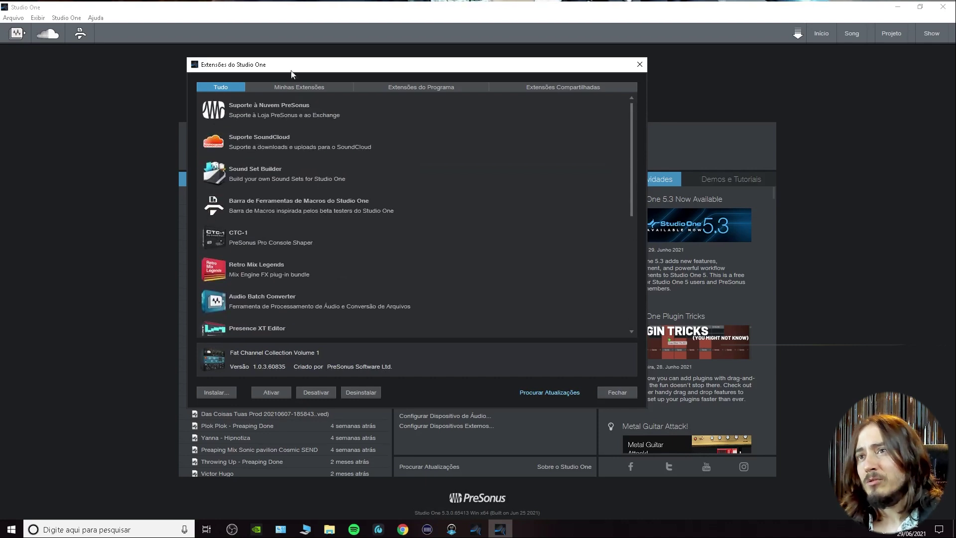
# Step: Compare the extensions listed under Minhas Extensões with those under Extensões do Programa
pyautogui.click(291, 87)
pyautogui.moveTo(262, 118); pyautogui.dragTo(289, 269)
pyautogui.click(417, 87)
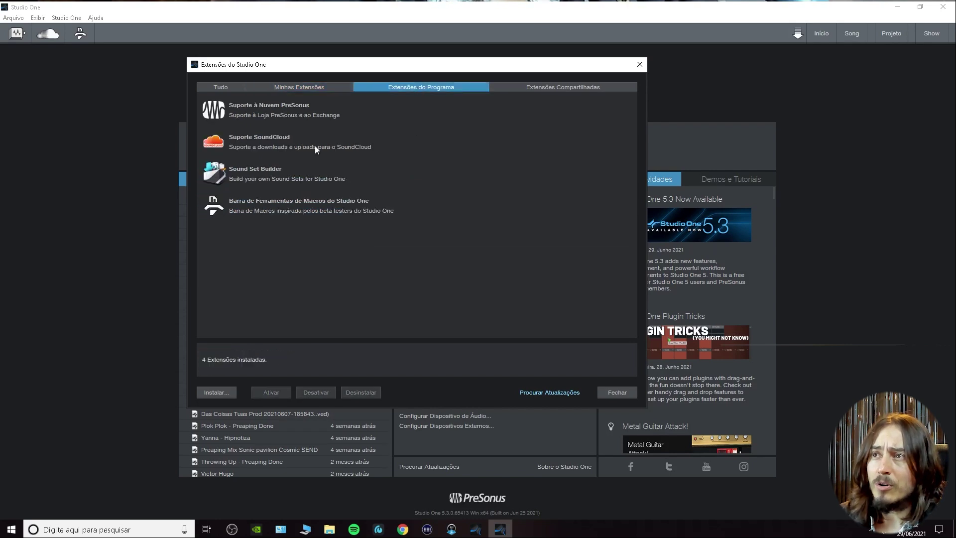
pyautogui.moveTo(274, 122); pyautogui.dragTo(258, 196)
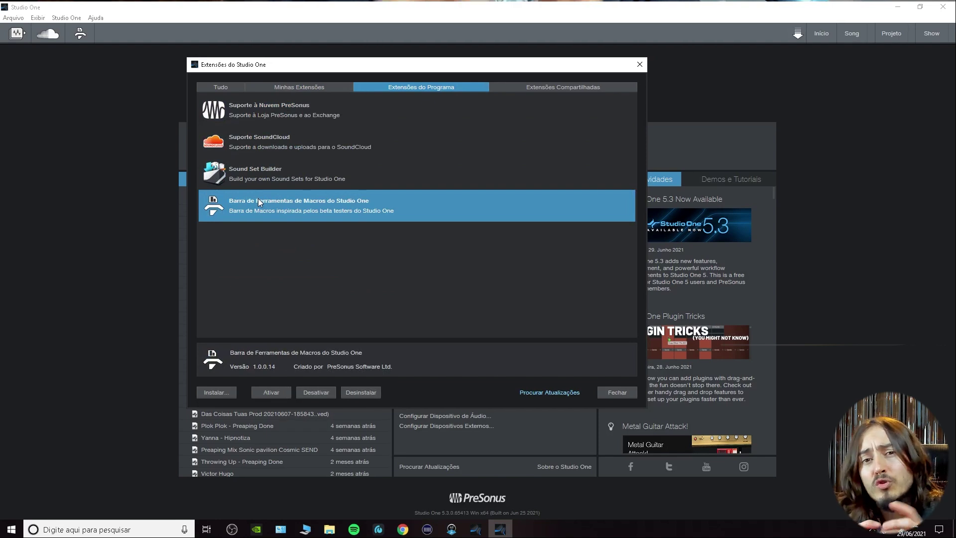
# Step: View CTC-1, Retro Mix Legends and Audio Batch Converter under Minhas Extensões, and the macro toolbar under Extensões do Programa
pyautogui.click(267, 88)
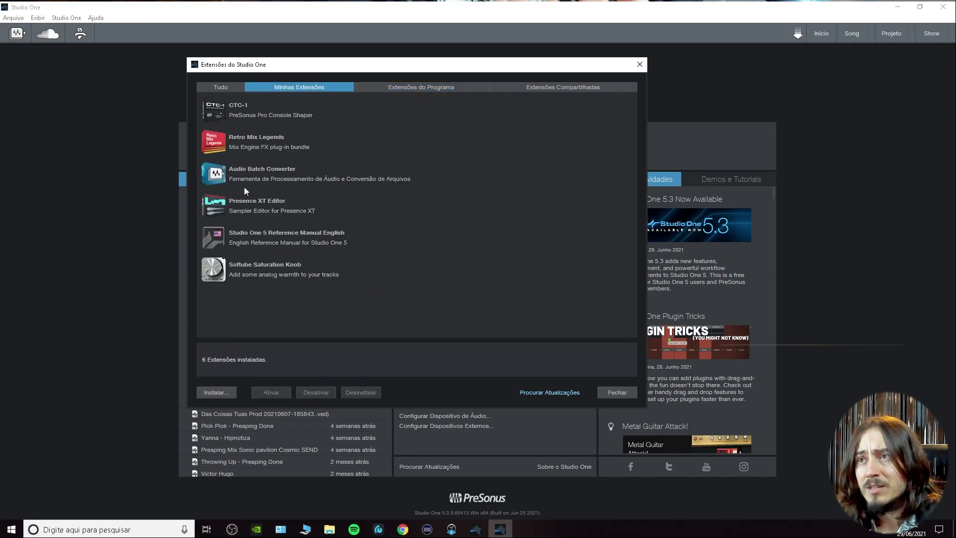
pyautogui.click(266, 117)
pyautogui.click(279, 145)
pyautogui.click(267, 116)
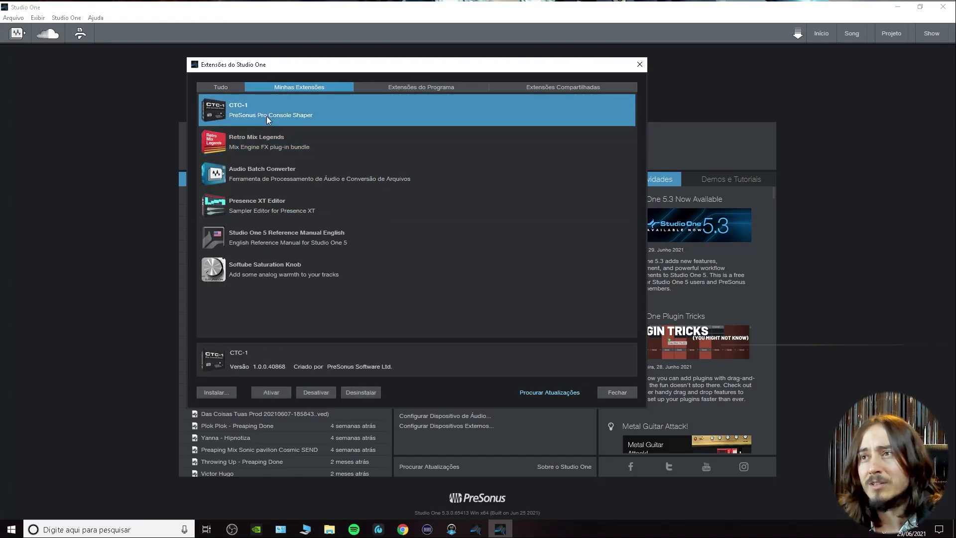
pyautogui.click(258, 141)
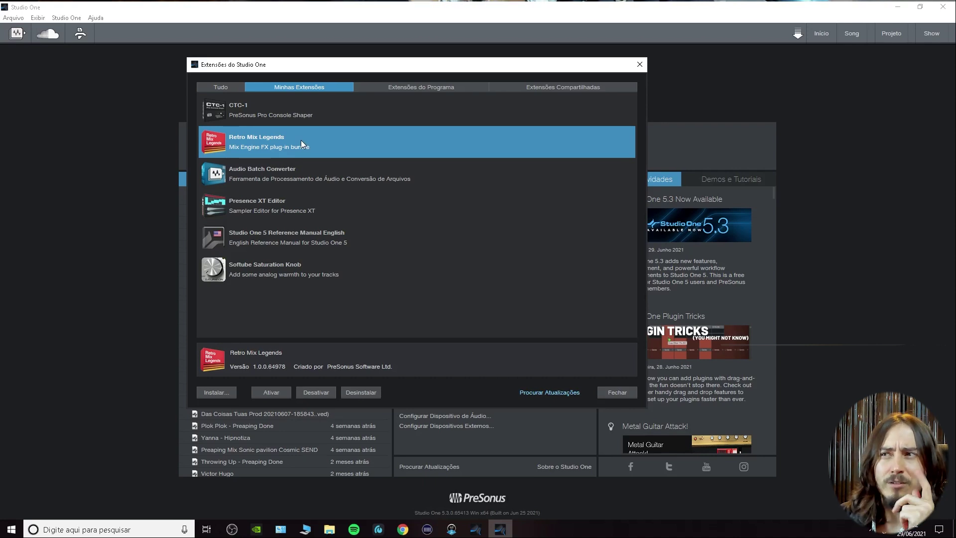
pyautogui.click(271, 180)
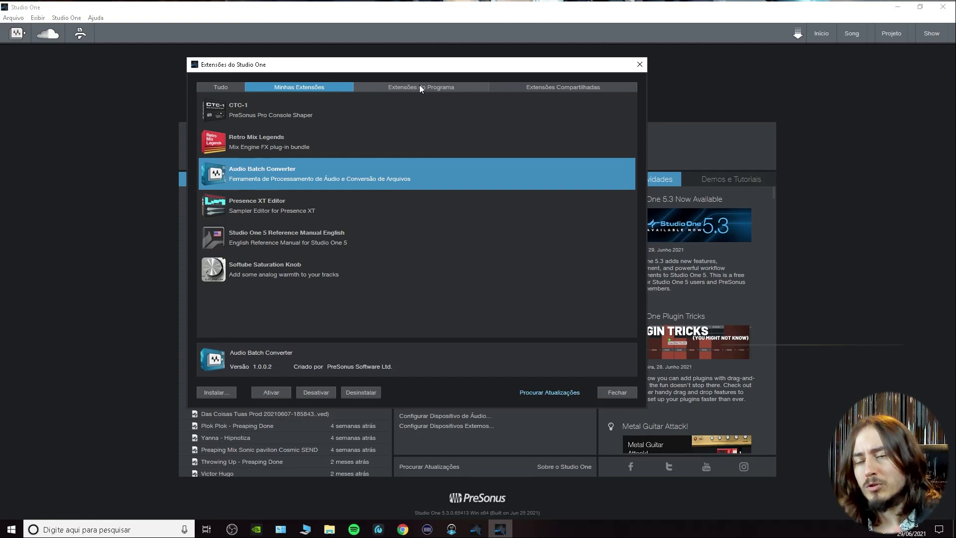
pyautogui.click(455, 89)
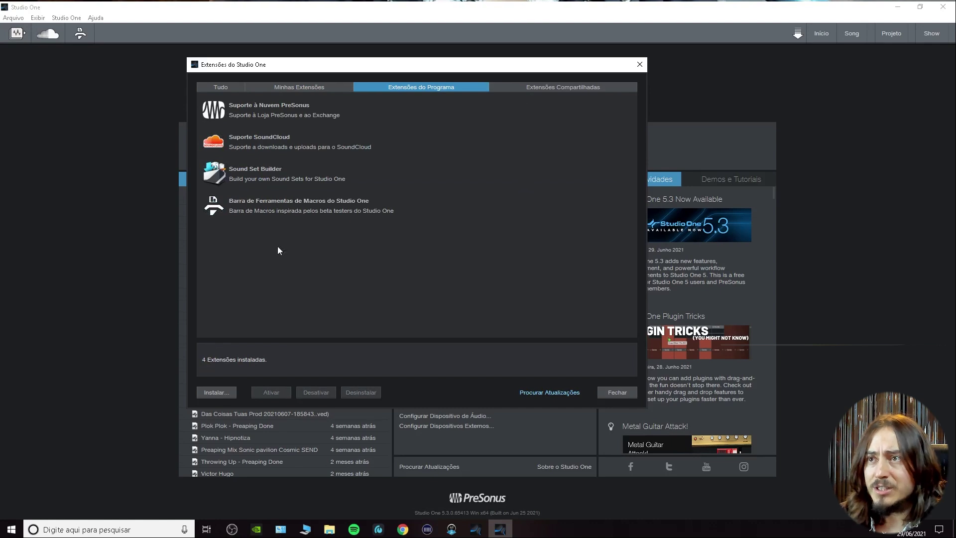
pyautogui.click(279, 219)
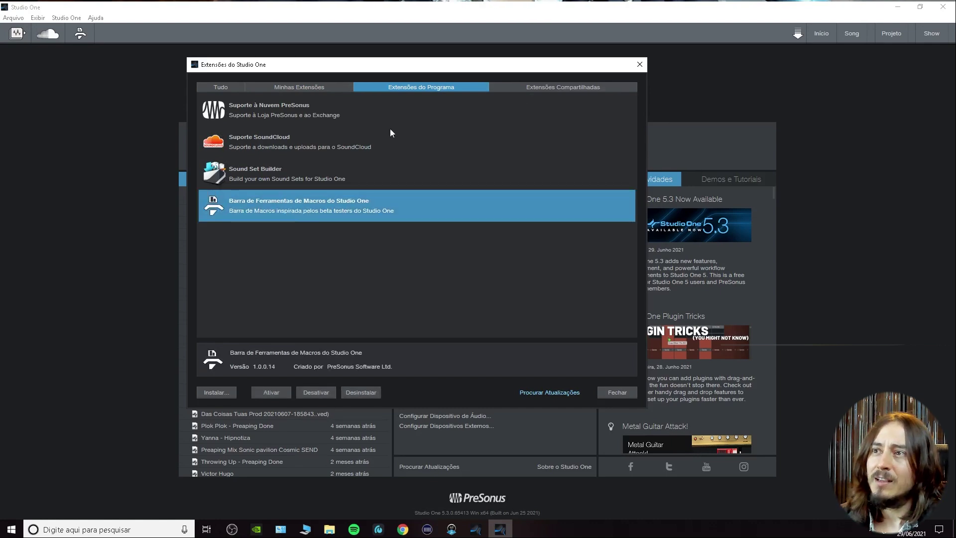
# Step: View the details of every extension from VU Meter to Ampire under Extensões Compartilhadas, and return to Minhas Extensões
pyautogui.click(548, 87)
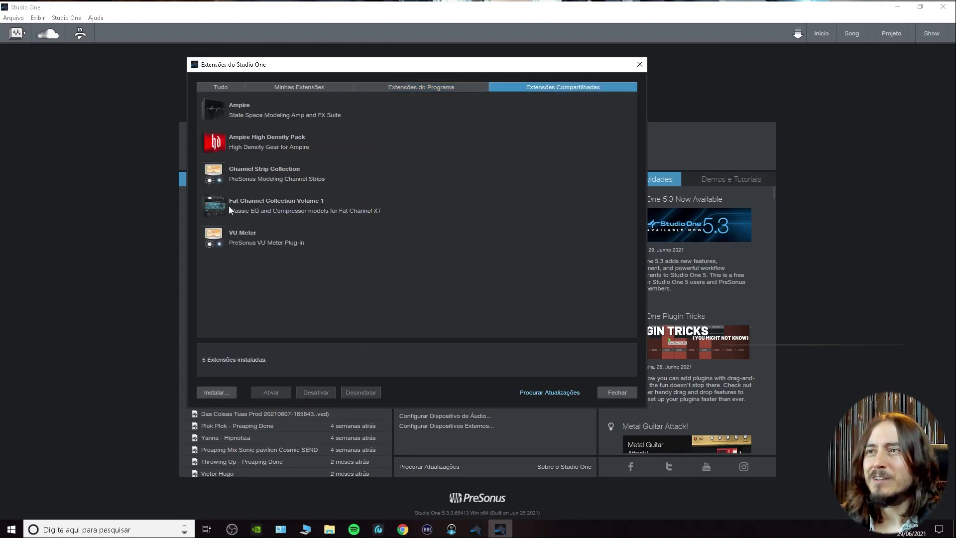
pyautogui.click(264, 243)
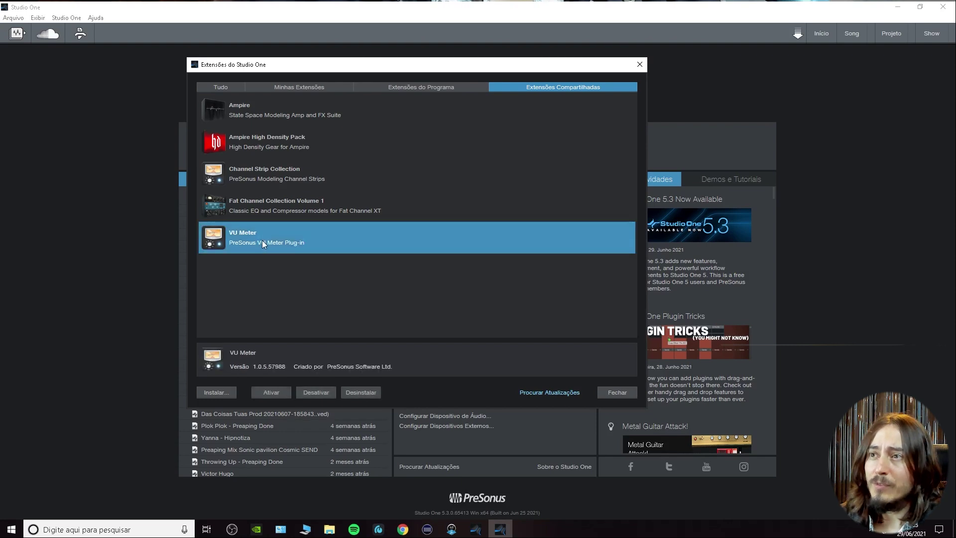
pyautogui.click(276, 206)
pyautogui.click(298, 173)
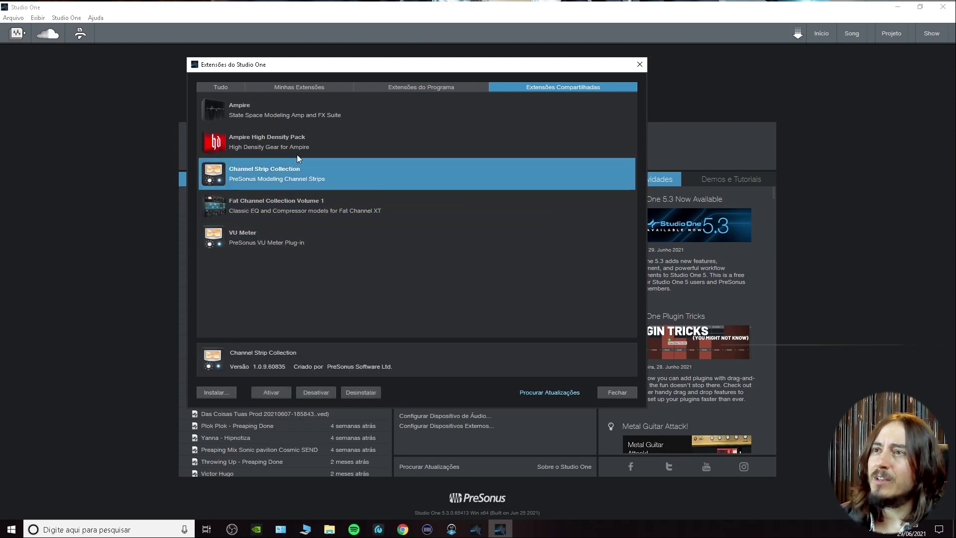
pyautogui.click(294, 143)
pyautogui.click(303, 110)
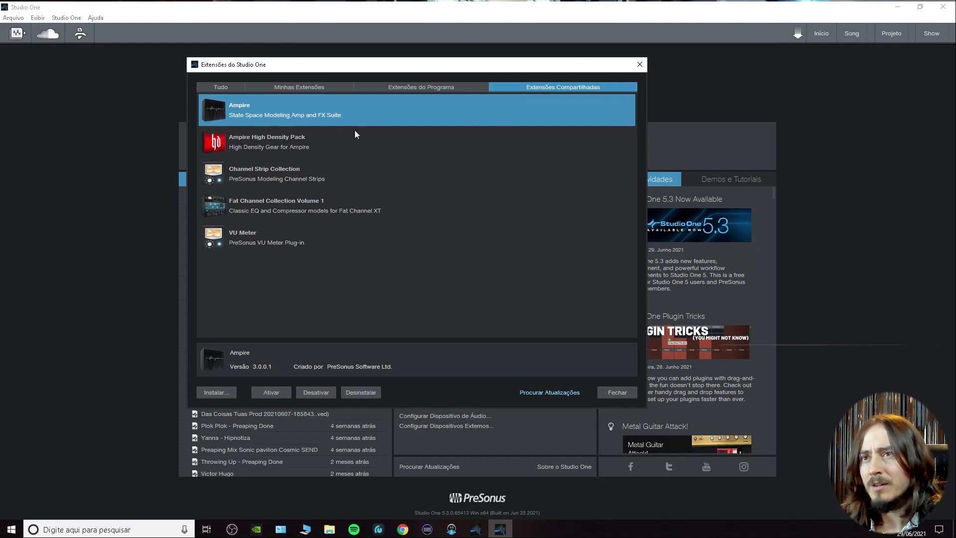
pyautogui.click(443, 87)
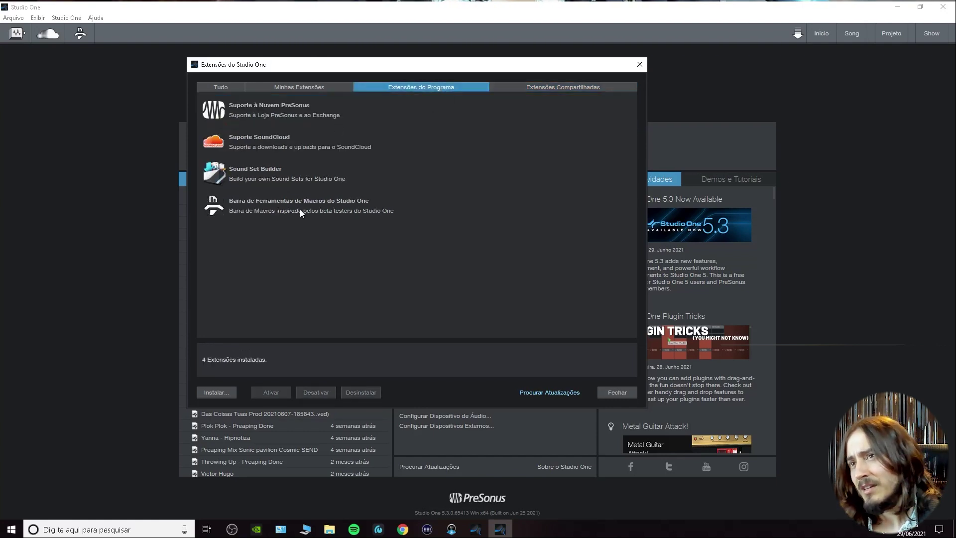
pyautogui.click(312, 92)
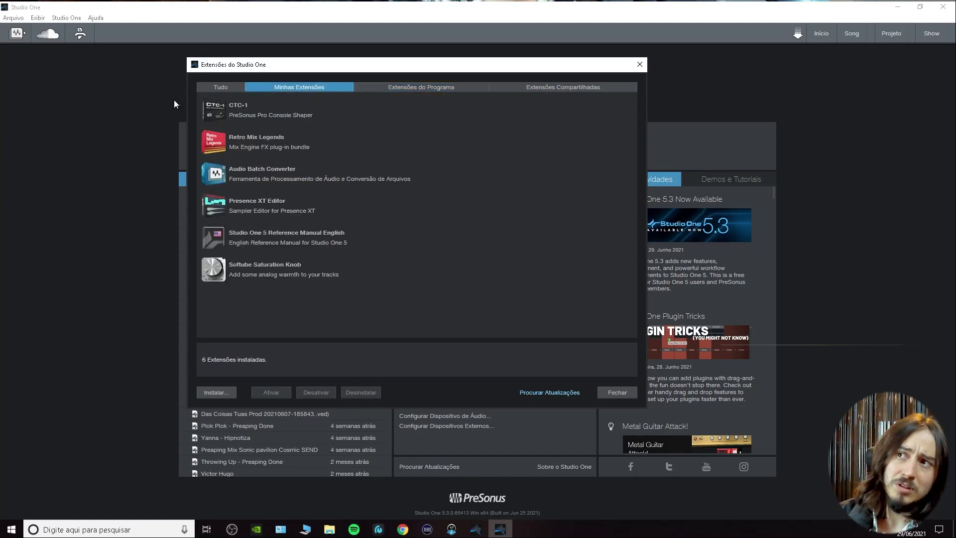
# Step: View the full list of installed extensions and close the extensions window
pyautogui.click(223, 86)
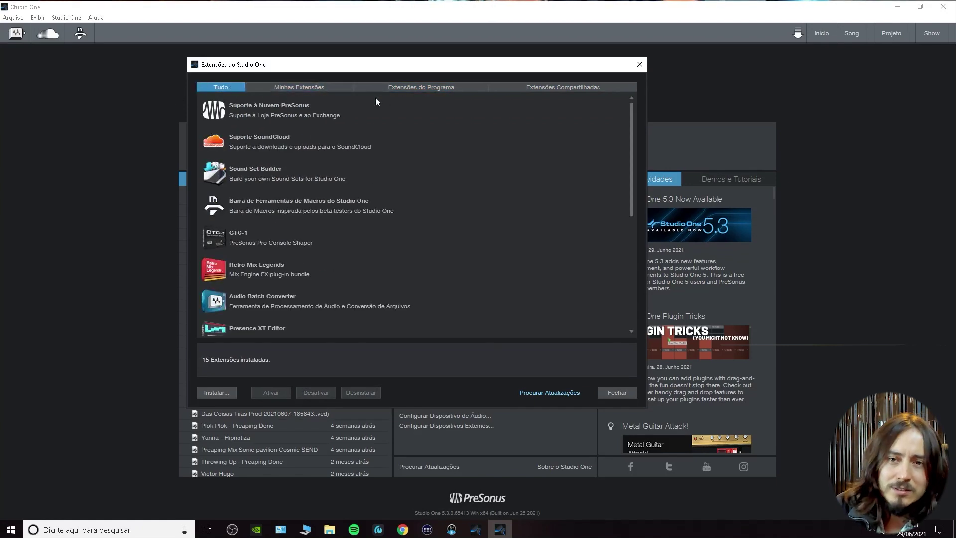
pyautogui.click(639, 64)
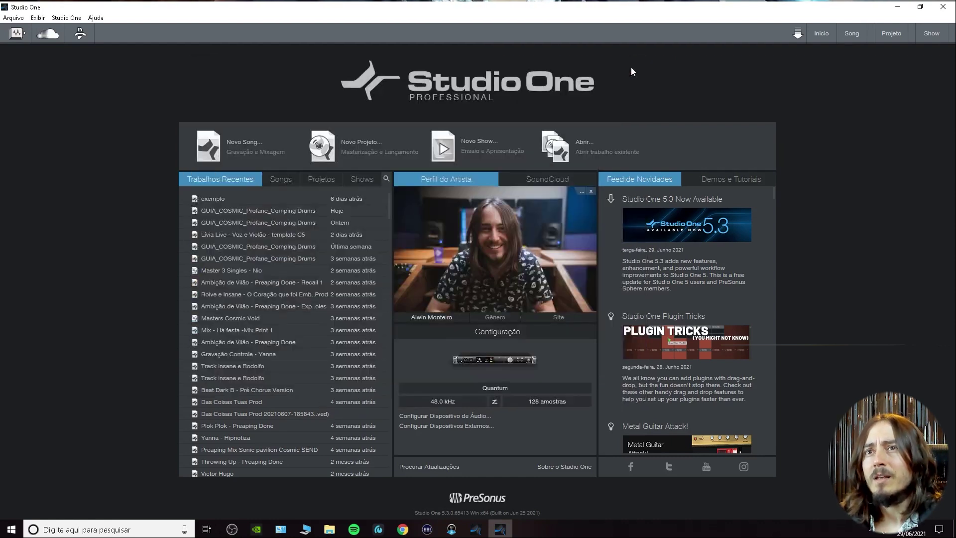
# Step: Back up the program settings to PreSonus Sphere, enlarging the backup and transfers windows, and close the transfers window when the upload finishes
pyautogui.click(66, 19)
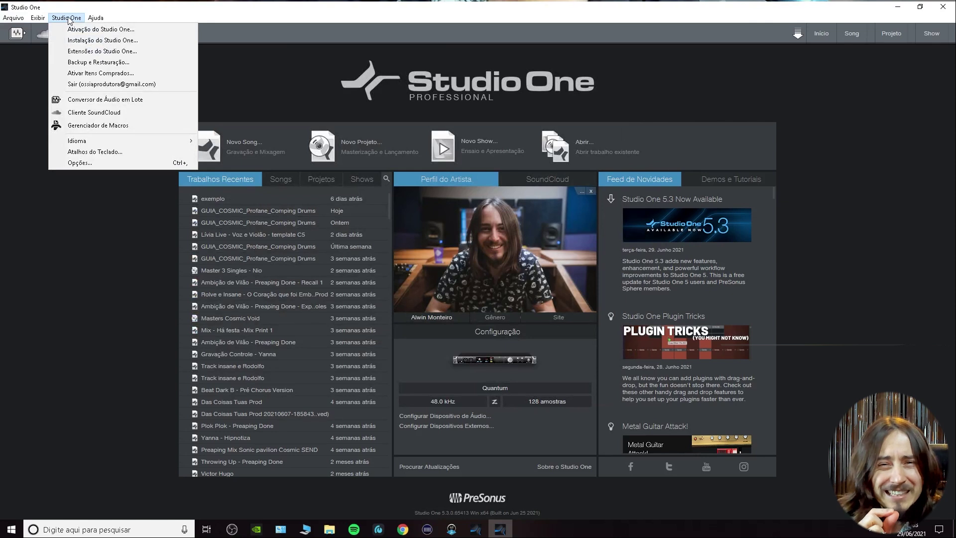
pyautogui.click(114, 65)
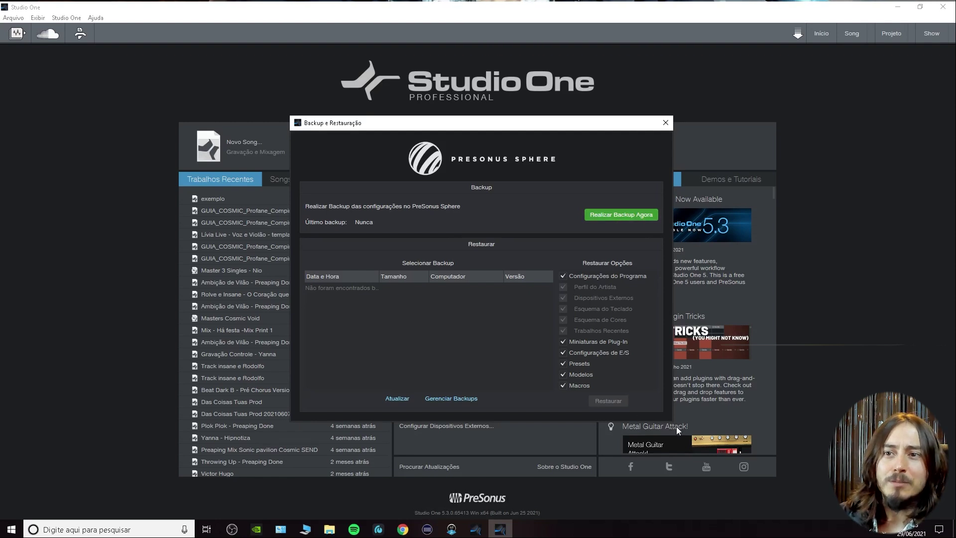
pyautogui.moveTo(673, 421); pyautogui.dragTo(747, 476)
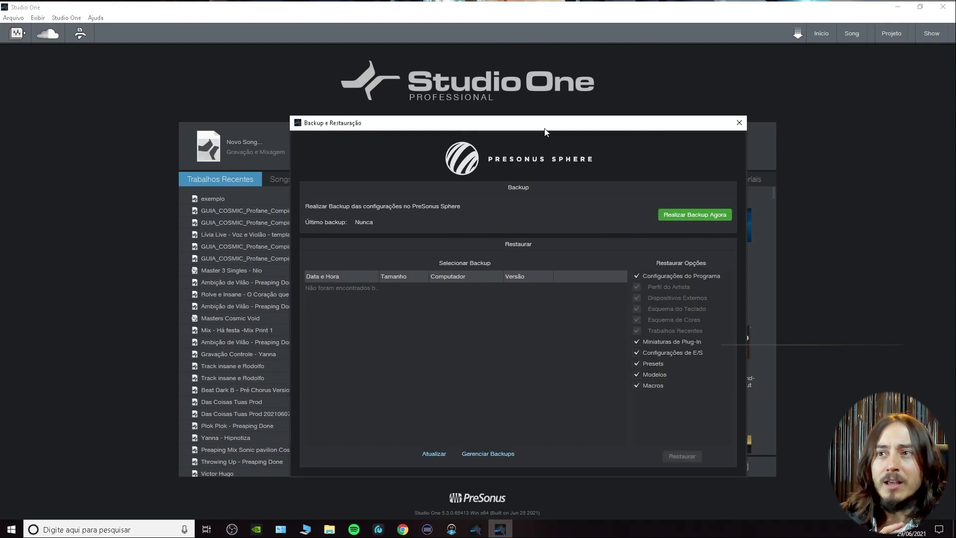
pyautogui.moveTo(543, 127); pyautogui.dragTo(491, 88)
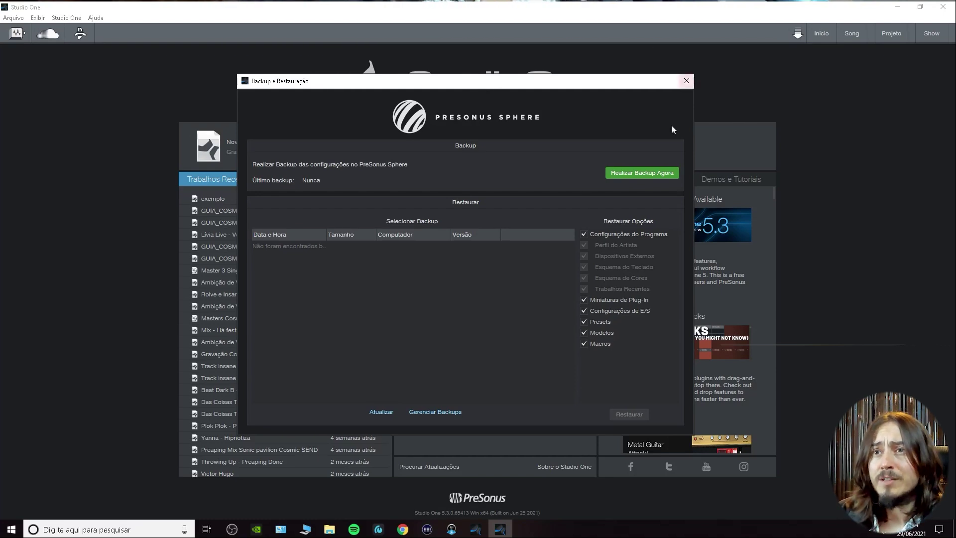
pyautogui.click(647, 170)
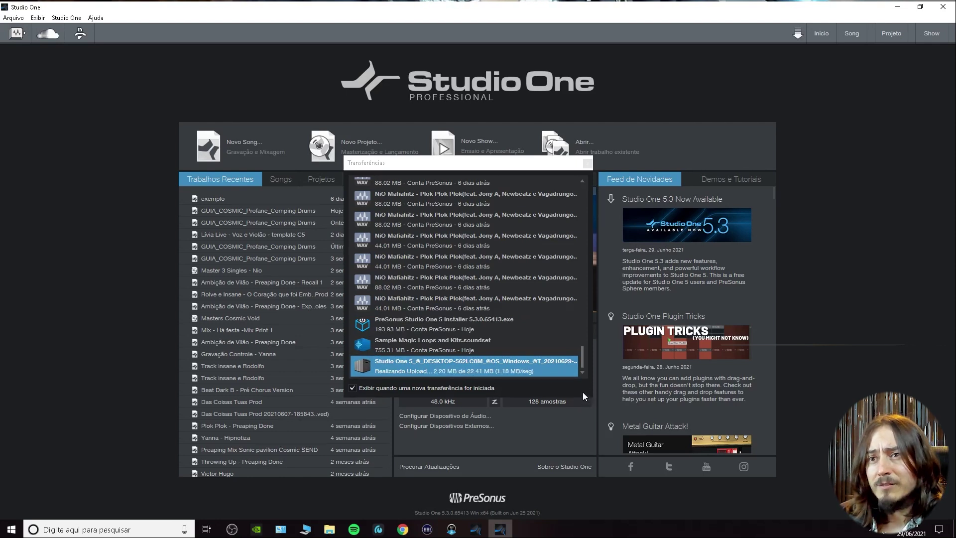
pyautogui.moveTo(585, 397); pyautogui.dragTo(612, 426)
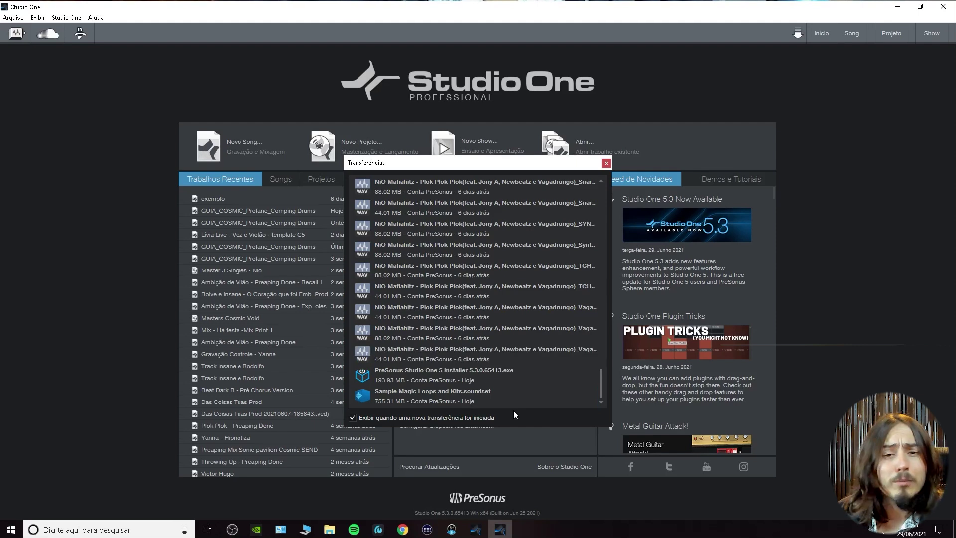
pyautogui.click(606, 164)
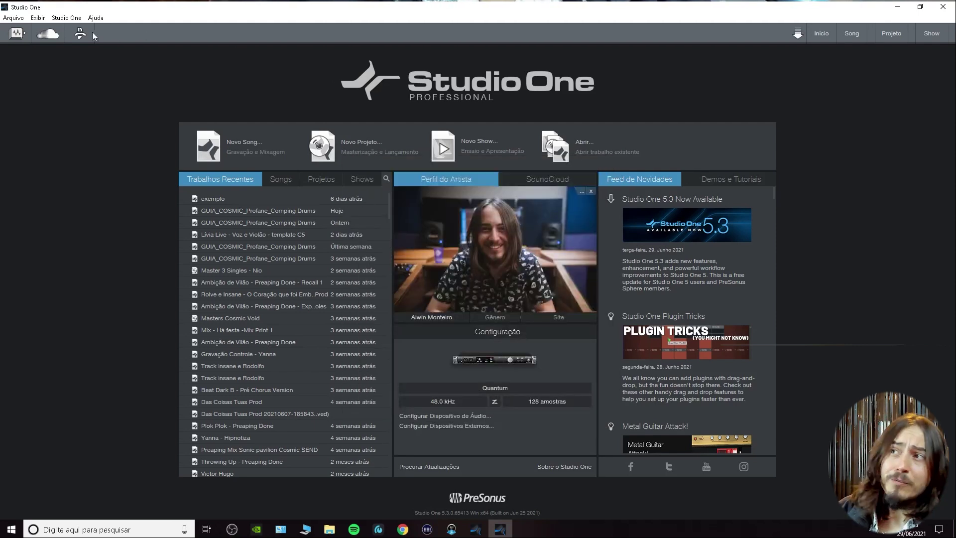
# Step: Check the activation of purchased items and dismiss the offer to download new purchases
pyautogui.click(77, 20)
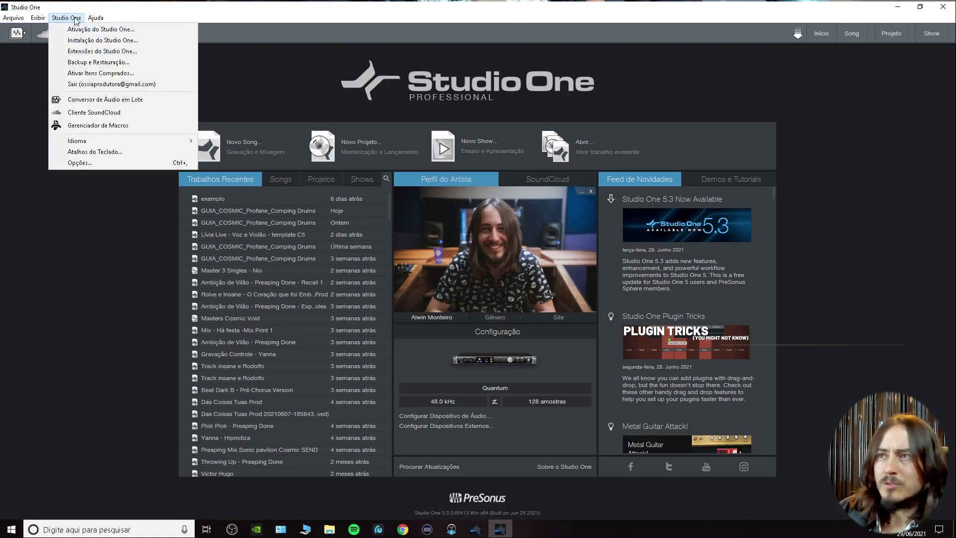
pyautogui.click(96, 77)
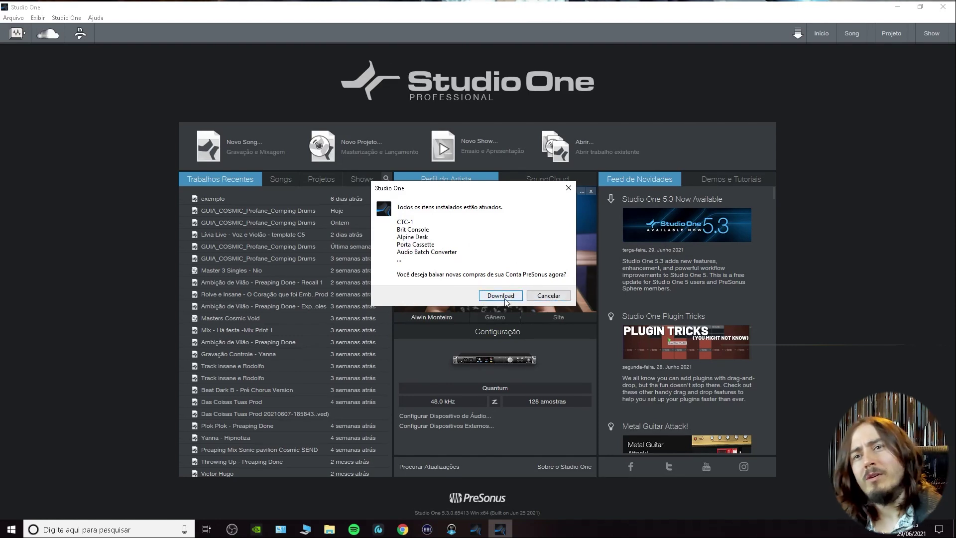
pyautogui.click(572, 192)
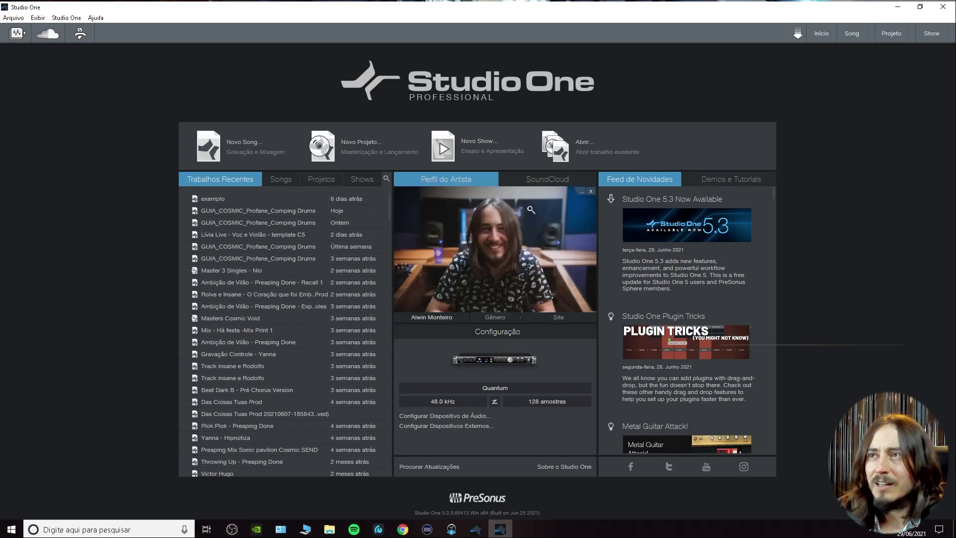
# Step: Open the batch audio converter and view the processes in its Formato group
pyautogui.click(73, 20)
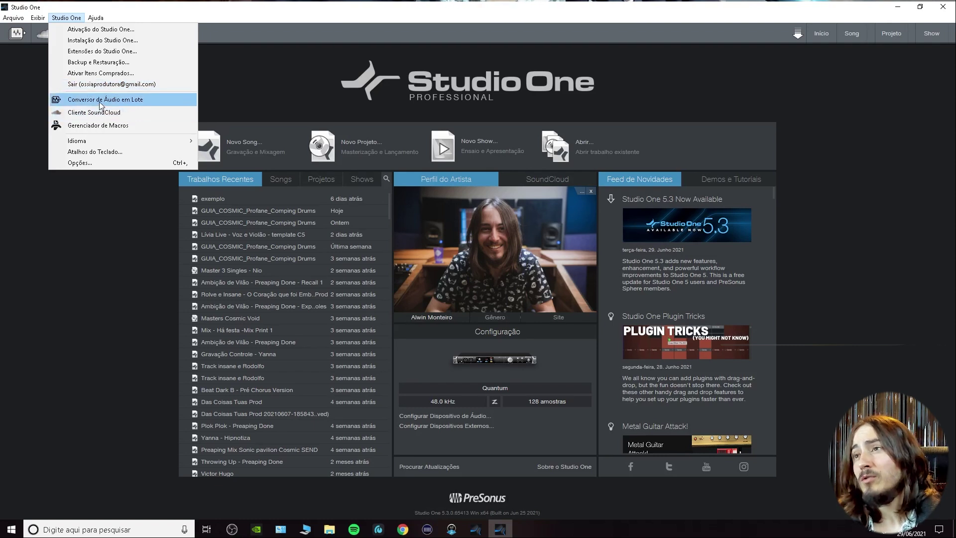
pyautogui.click(101, 102)
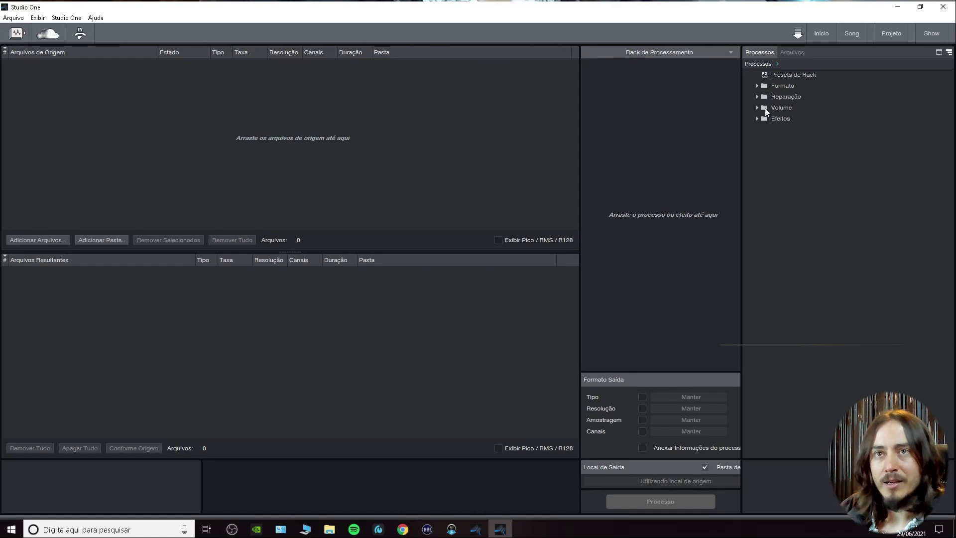
pyautogui.click(755, 87)
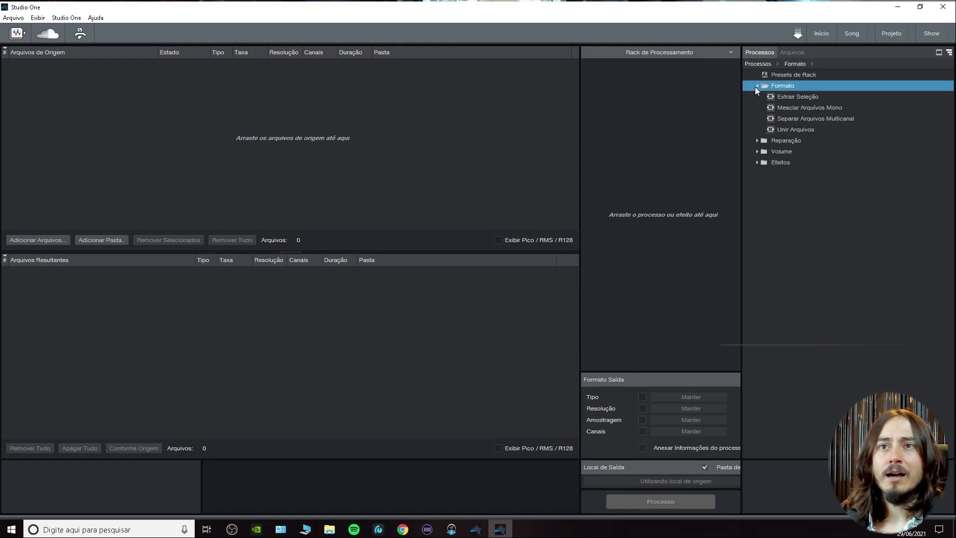
pyautogui.click(755, 86)
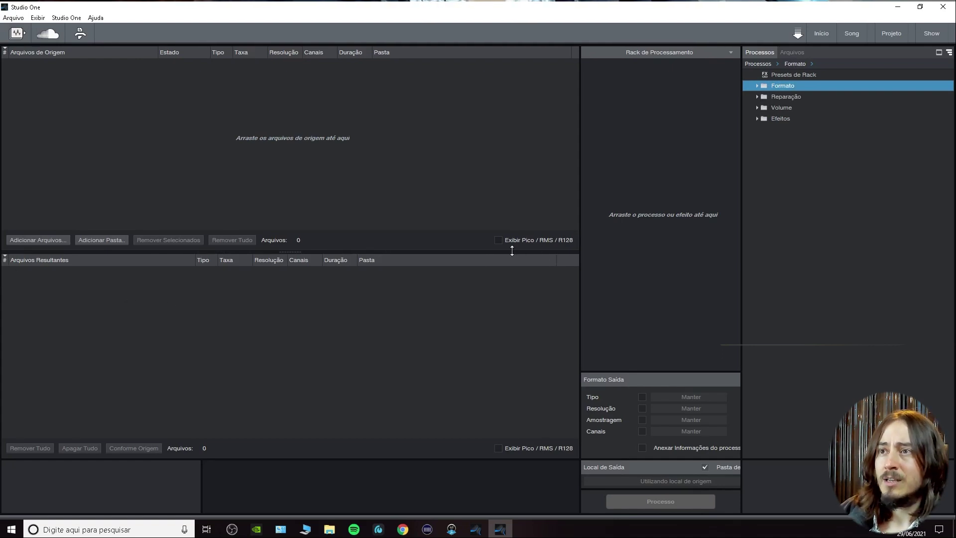
# Step: Show and hide the source files' Pico / RMS / R128 columns, and review the Formato processes again
pyautogui.click(498, 240)
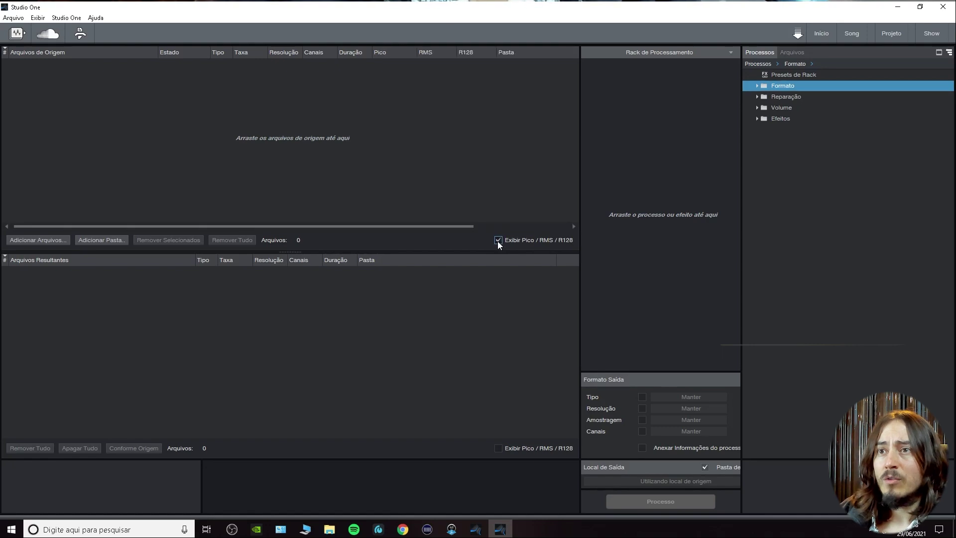
pyautogui.click(498, 240)
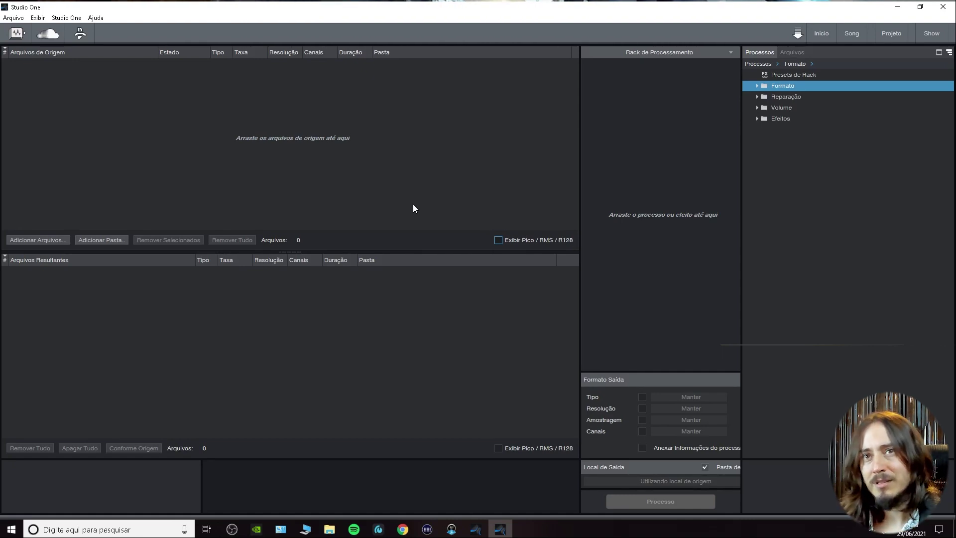
pyautogui.click(757, 86)
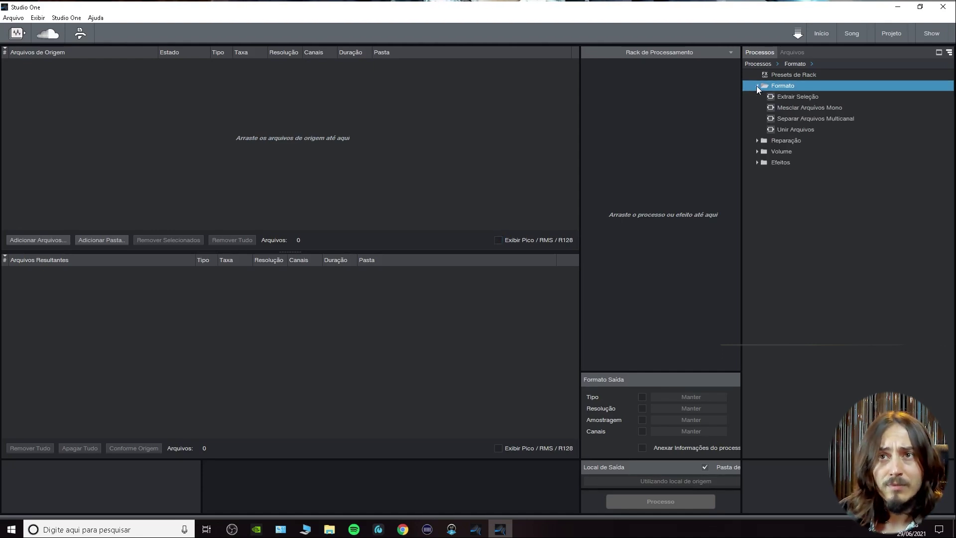
pyautogui.click(757, 86)
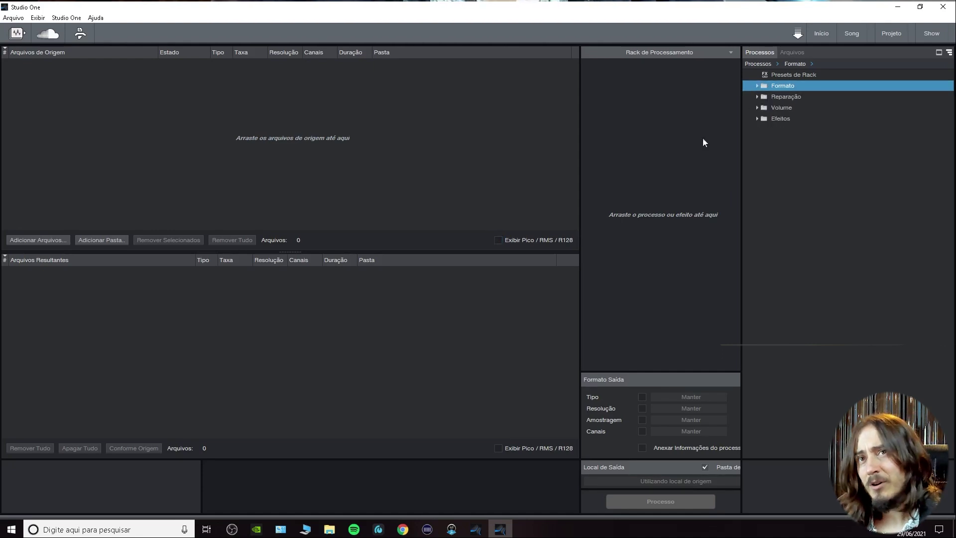
# Step: Look through the folders on the SSD2 (D:) volume in the converter's file browser for source audio
pyautogui.click(790, 53)
pyautogui.click(748, 96)
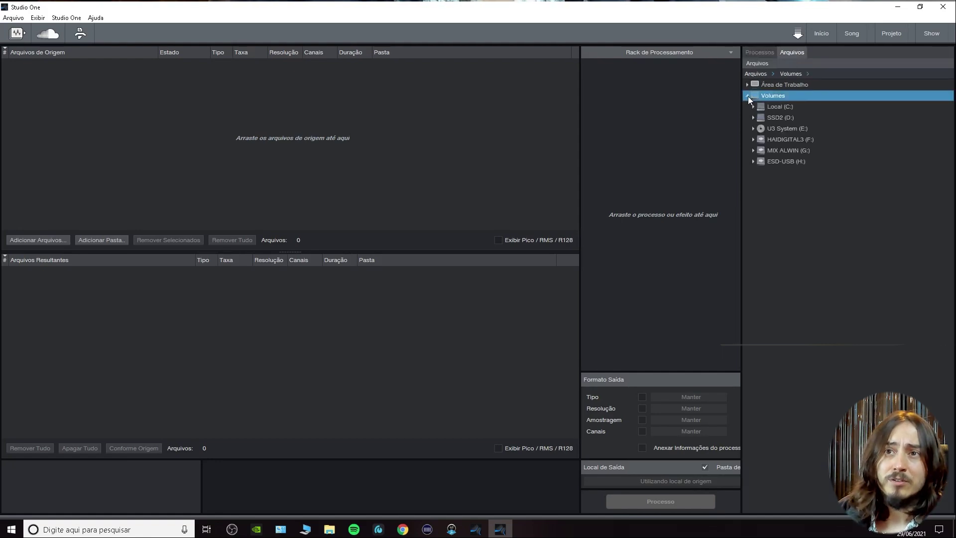
pyautogui.click(752, 118)
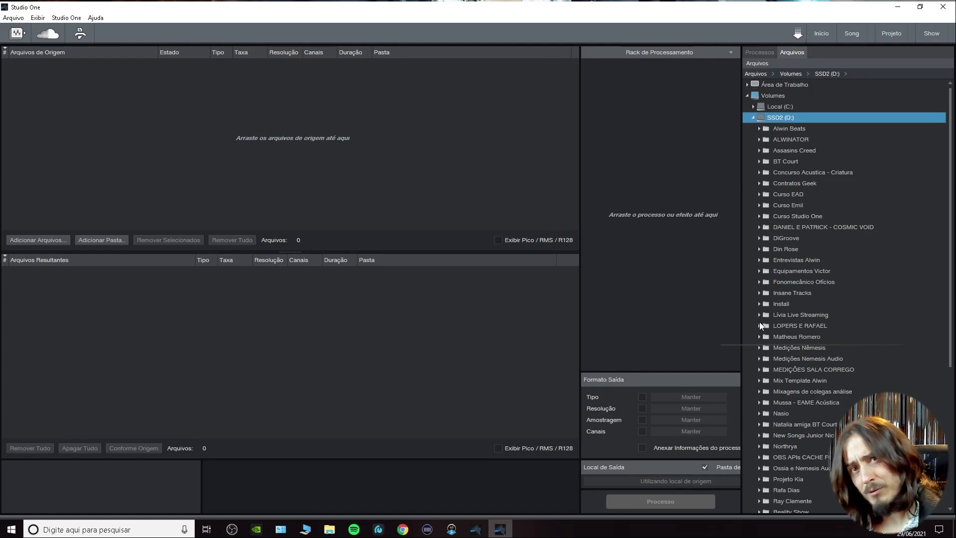
pyautogui.scroll(-2, 762, 324)
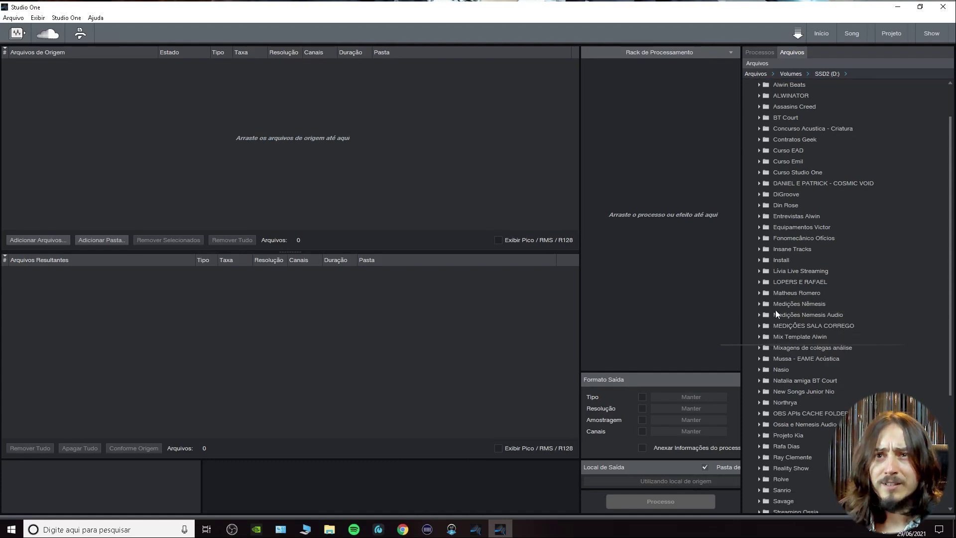
pyautogui.scroll(2, 774, 314)
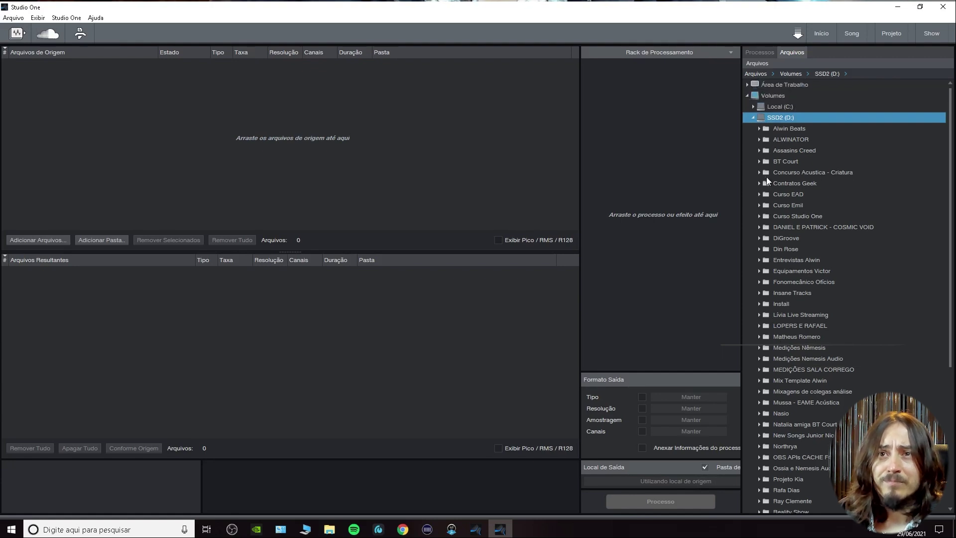
pyautogui.scroll(-2, 770, 199)
pyautogui.scroll(-2, 764, 302)
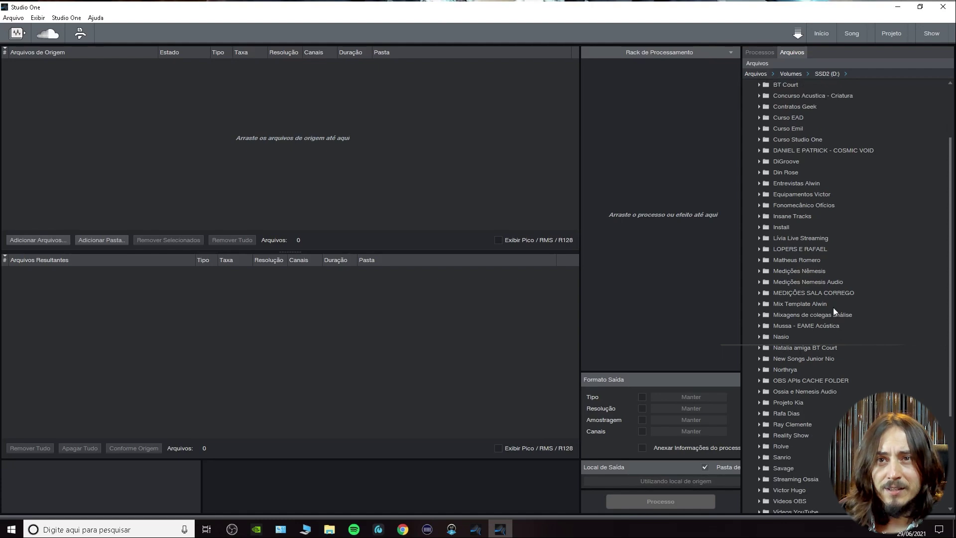
pyautogui.scroll(1, 838, 291)
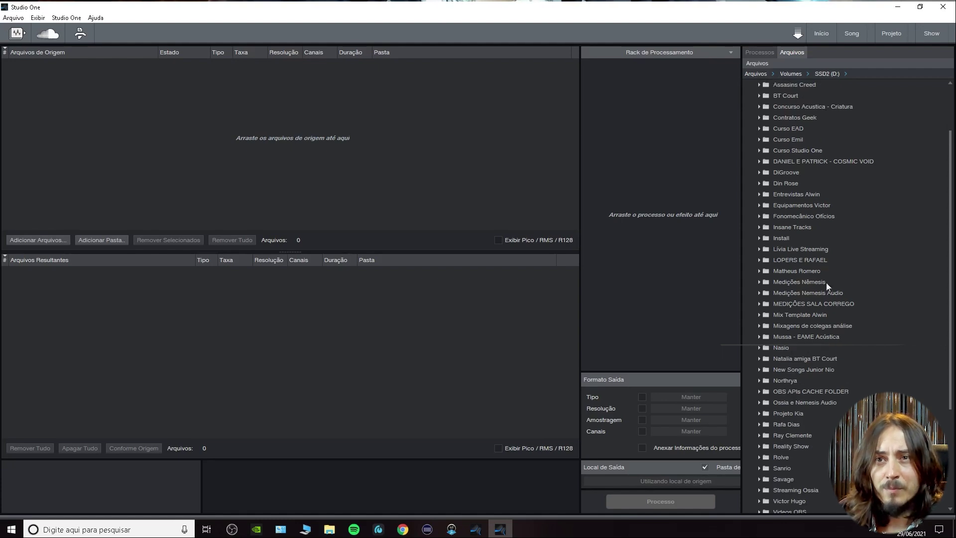
pyautogui.scroll(2, 758, 252)
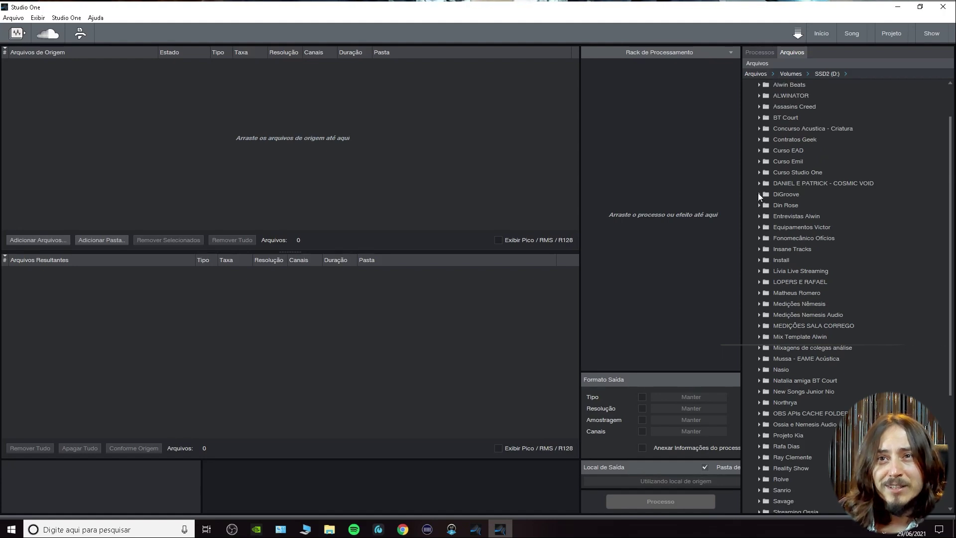
pyautogui.scroll(-3, 760, 188)
pyautogui.rightClick(762, 194)
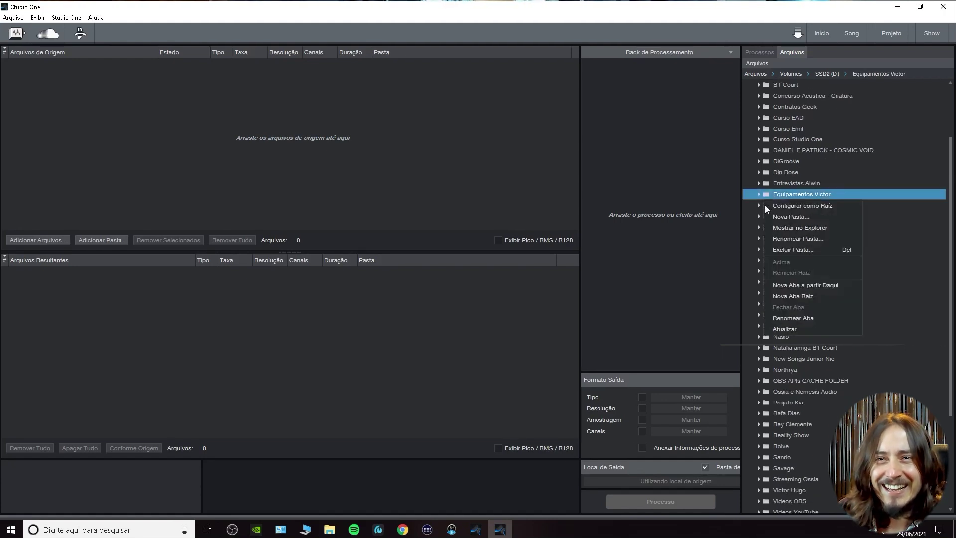
pyautogui.press('Escape')
pyautogui.scroll(-7, 809, 268)
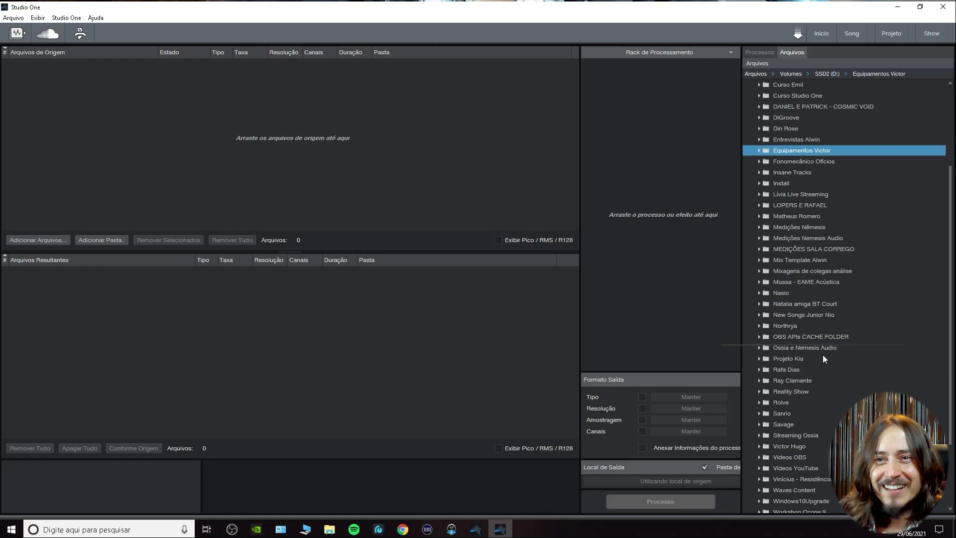
pyautogui.scroll(-3, 819, 347)
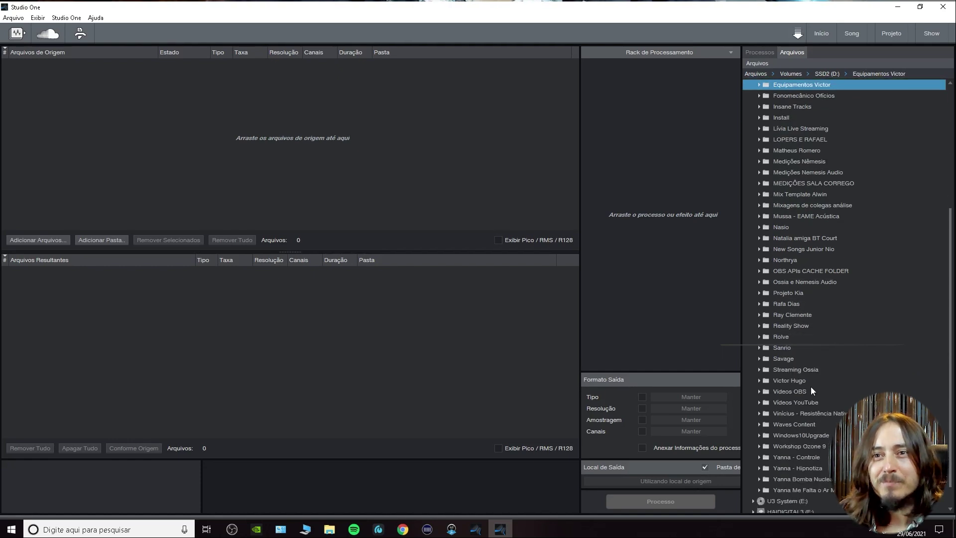
pyautogui.scroll(1, 809, 361)
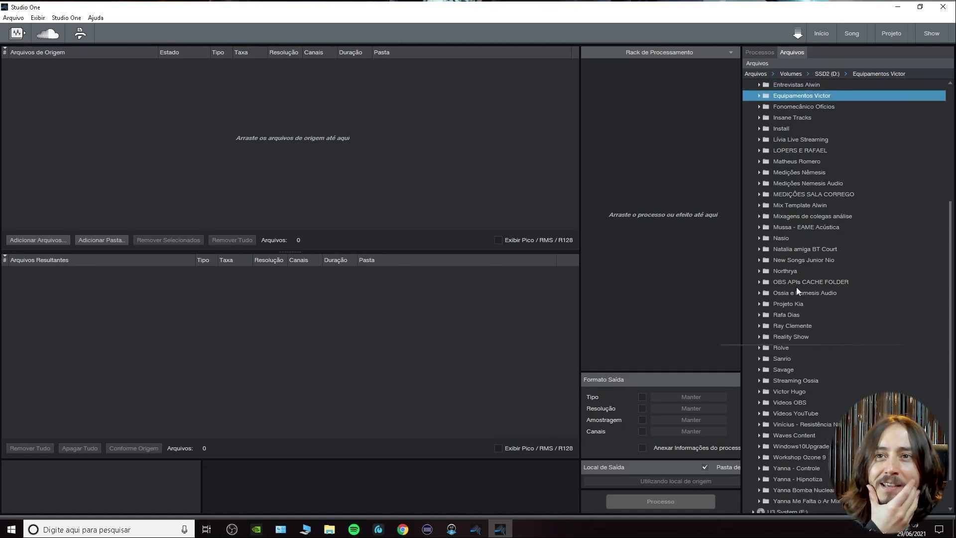
# Step: Browse the acoustic guitar recordings and the Mixagens de colegas análise folder with its subfolders for source audio
pyautogui.click(757, 227)
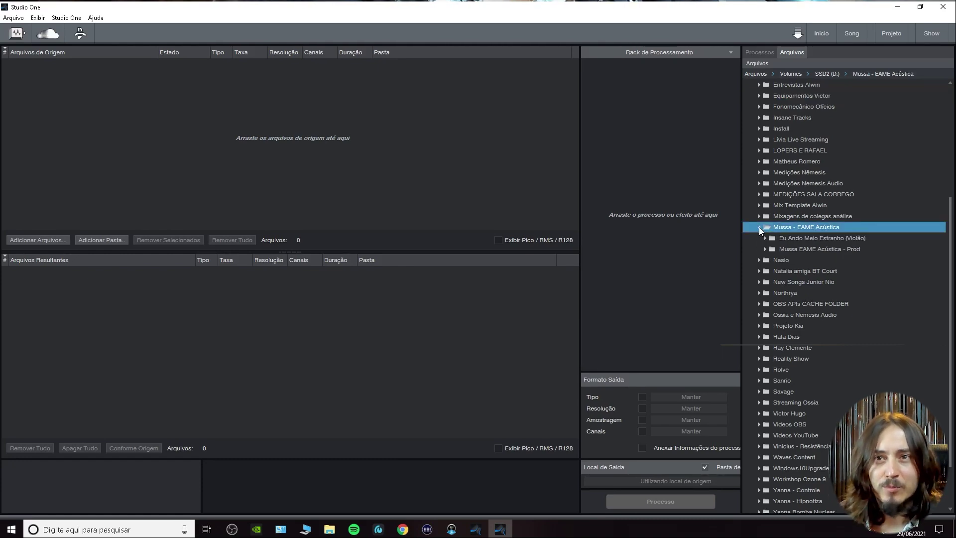
pyautogui.click(764, 239)
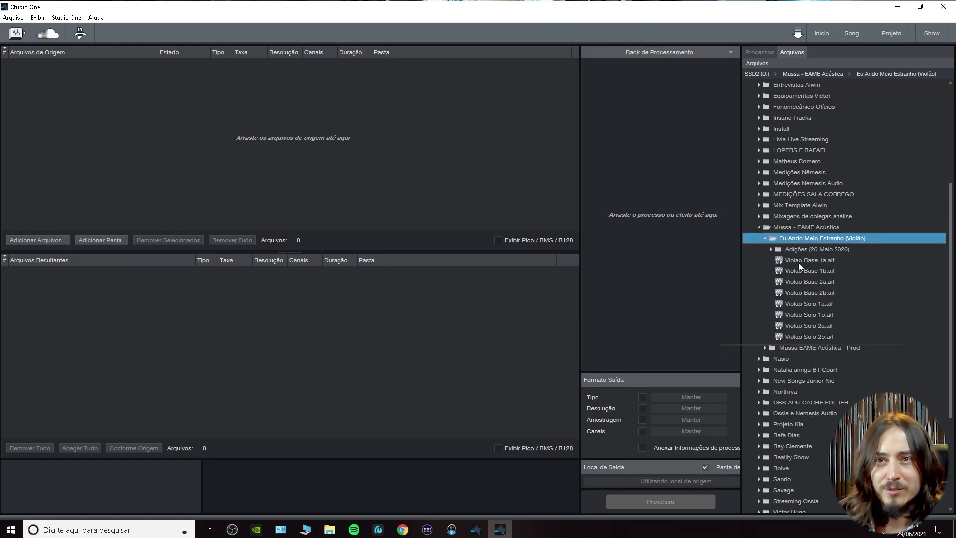
pyautogui.click(760, 228)
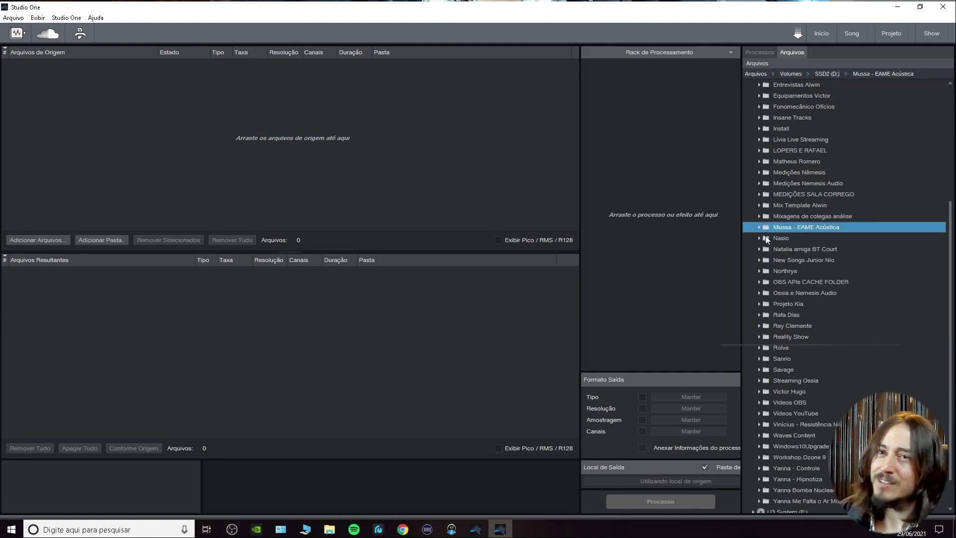
pyautogui.click(761, 216)
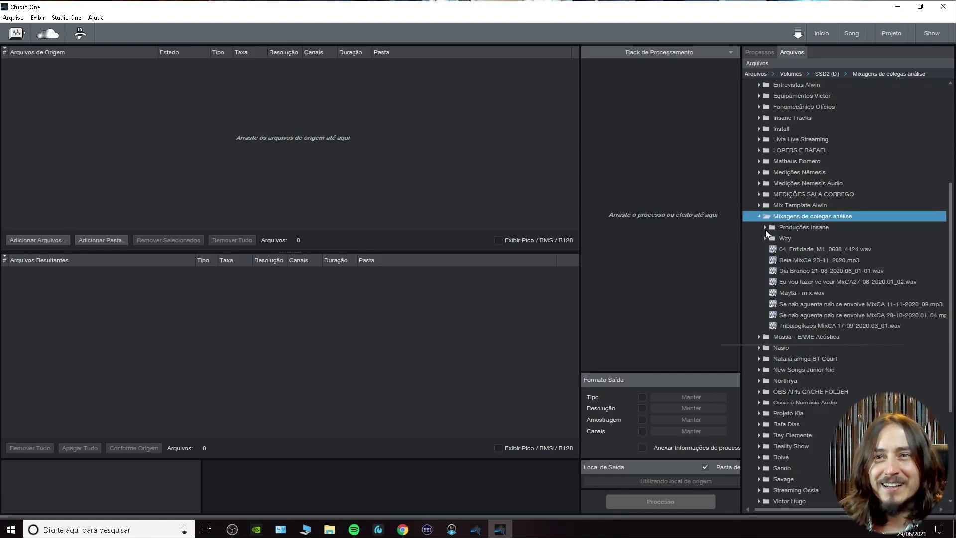
pyautogui.click(765, 226)
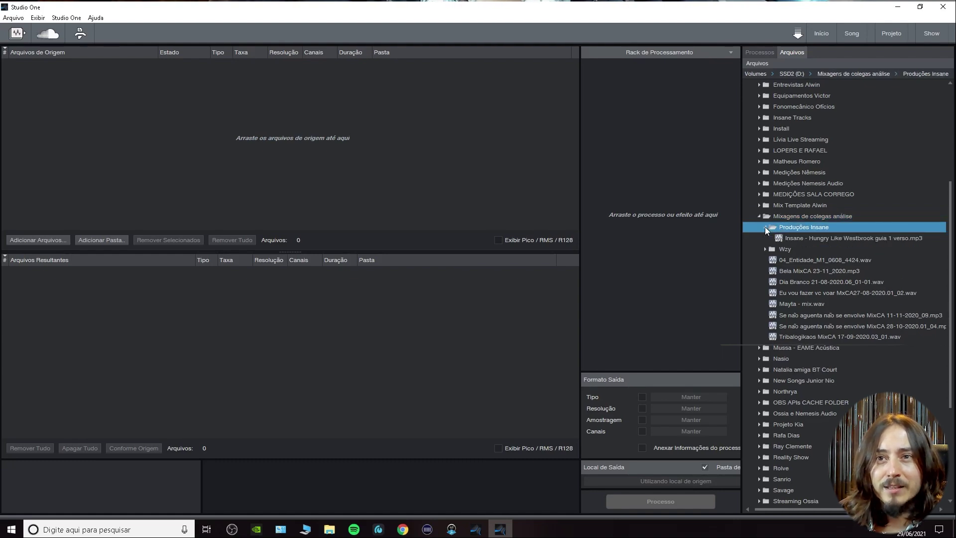
pyautogui.click(765, 226)
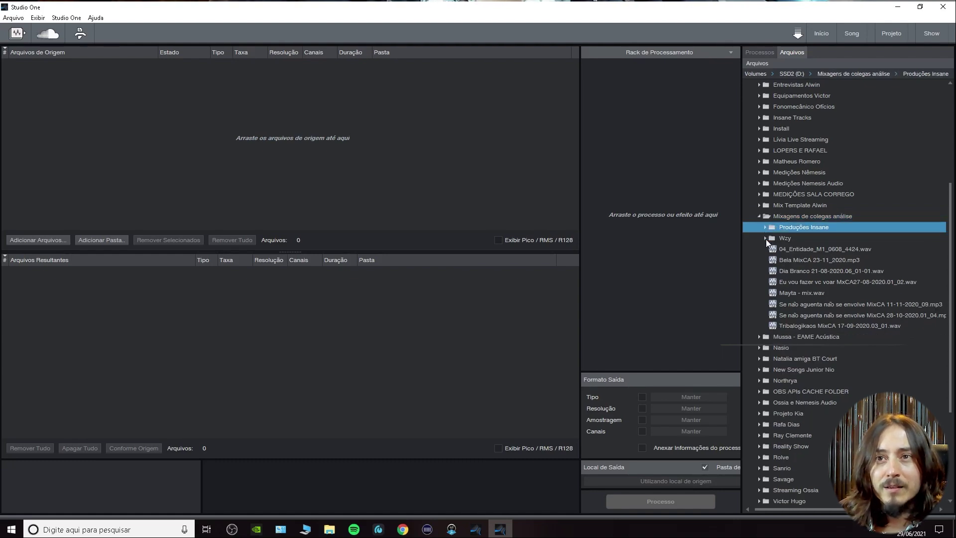
pyautogui.click(765, 238)
pyautogui.click(765, 238)
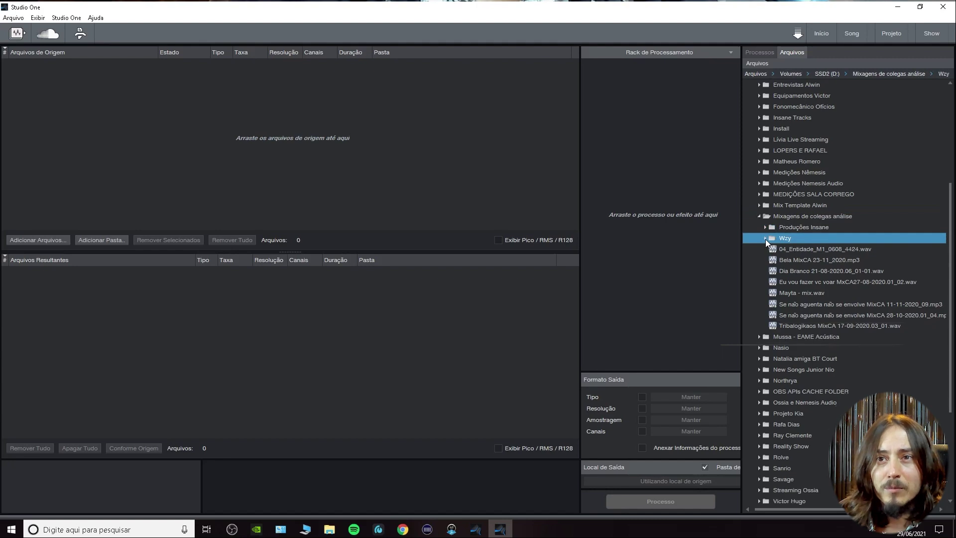
# Step: Add Violao Base 1a.aif from the Eu Ando Meio Estranho (Violão) folder to the source files and select it there
pyautogui.click(758, 337)
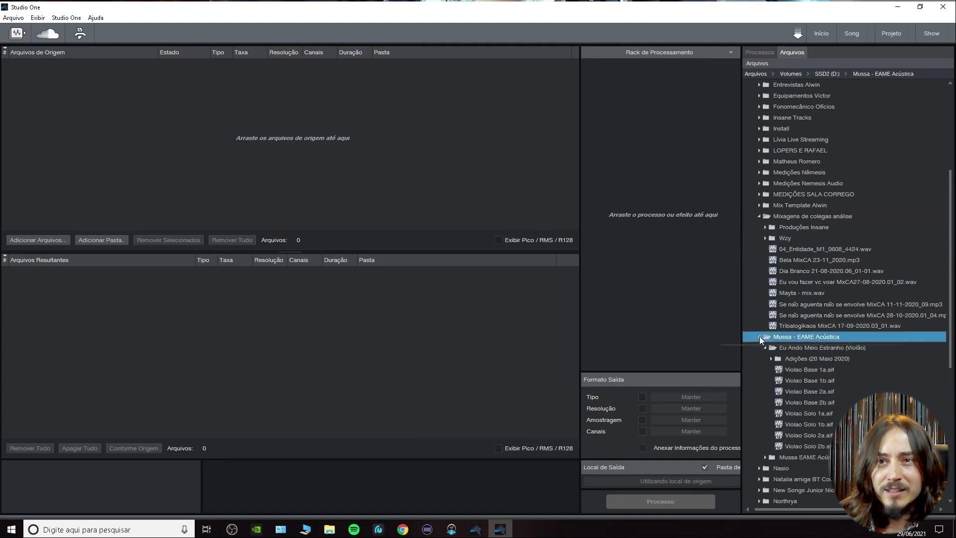
pyautogui.moveTo(807, 369); pyautogui.dragTo(219, 188)
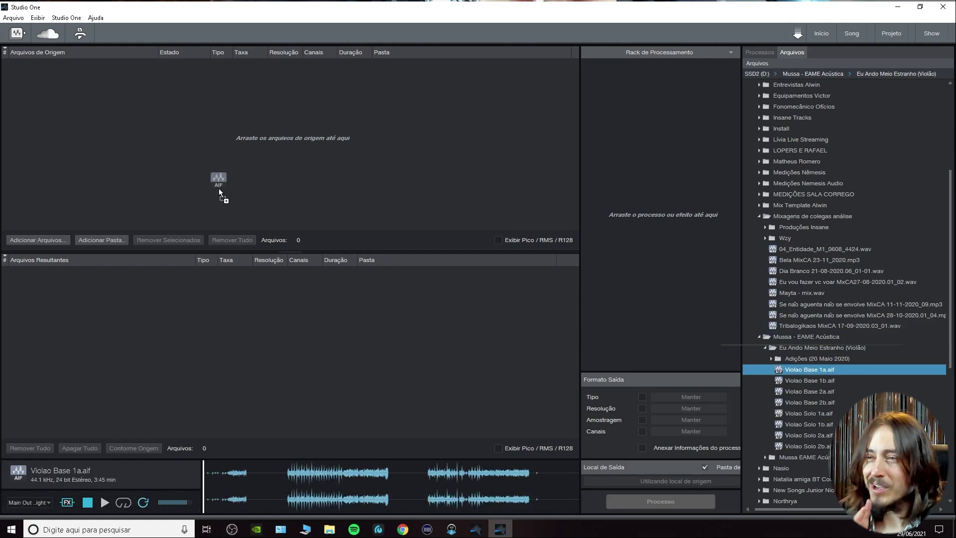
pyautogui.moveTo(219, 188); pyautogui.dragTo(219, 188)
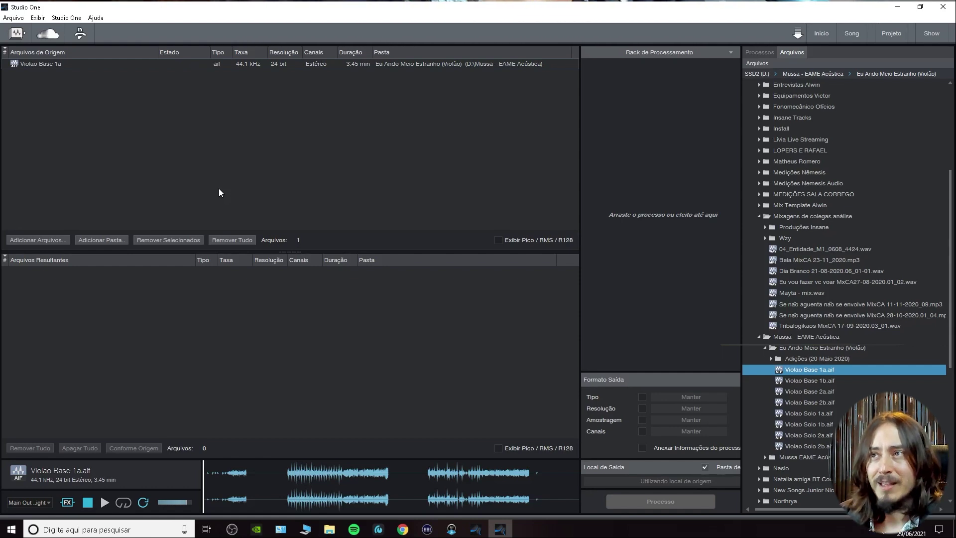
pyautogui.click(282, 66)
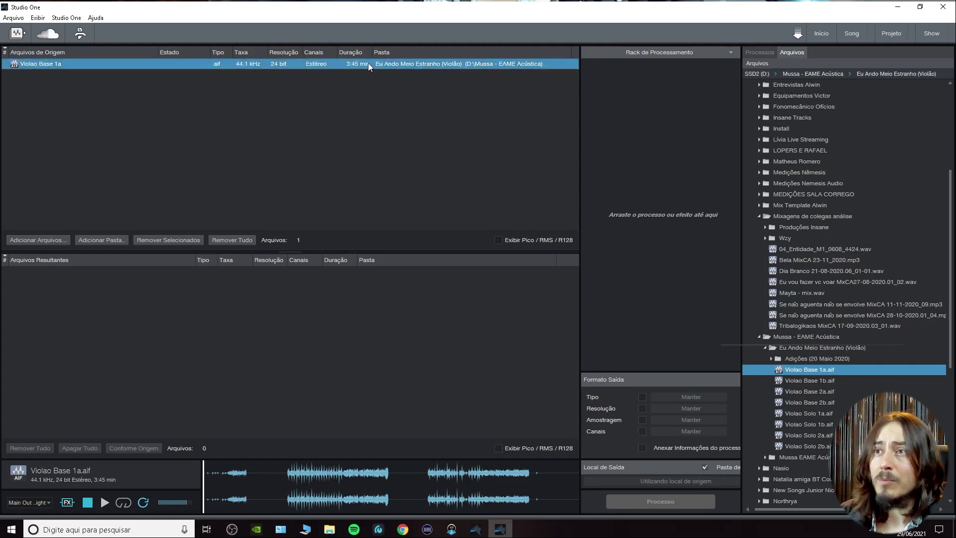
pyautogui.rightClick(320, 68)
pyautogui.click(251, 50)
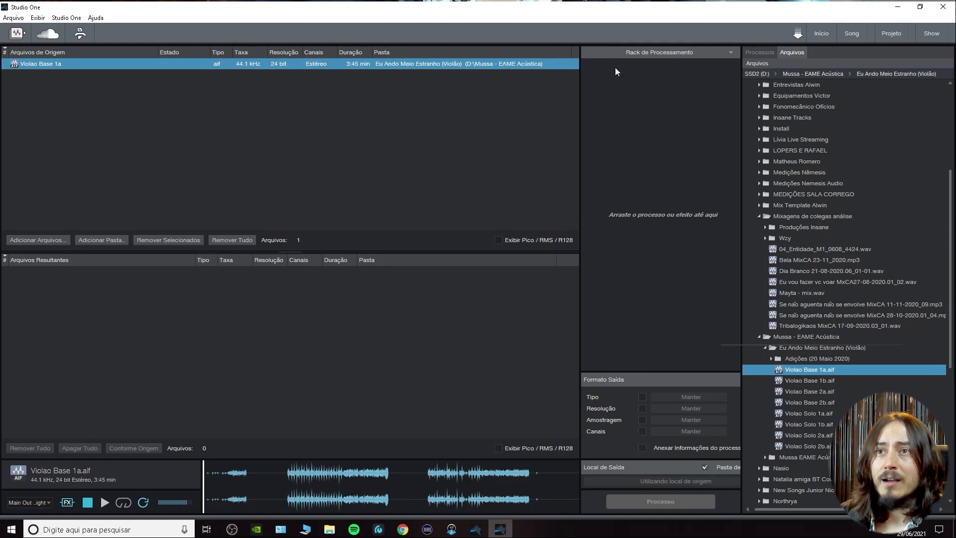
# Step: Review the processing rack's preset, expand, collapse and remove options, and bring up the list of available processes
pyautogui.moveTo(501, 58); pyautogui.dragTo(689, 61)
pyautogui.click(730, 53)
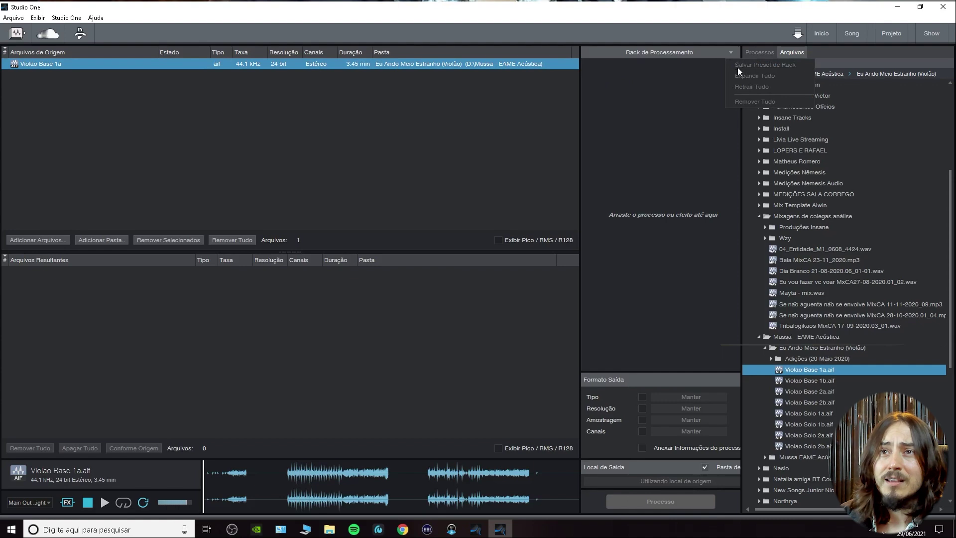
pyautogui.click(689, 115)
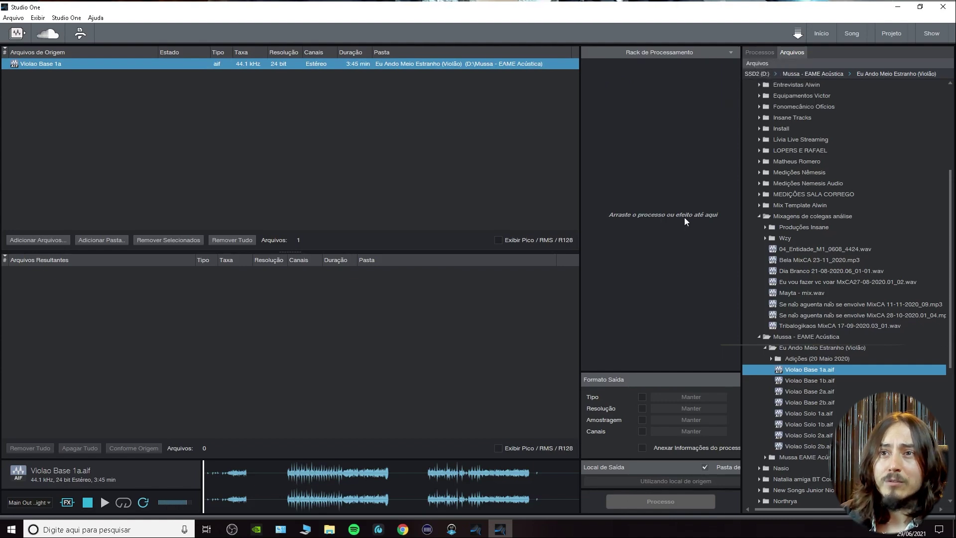
pyautogui.click(769, 53)
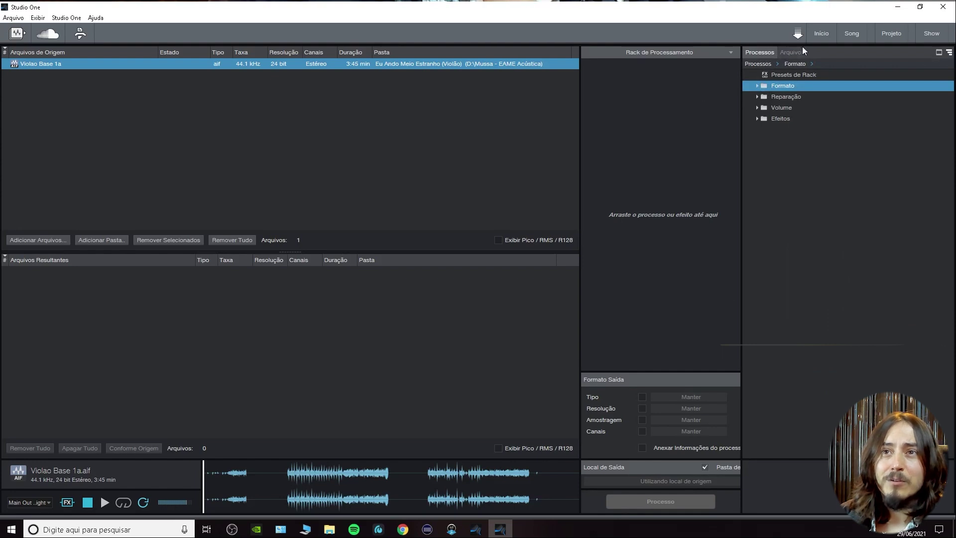
pyautogui.click(730, 52)
pyautogui.click(678, 156)
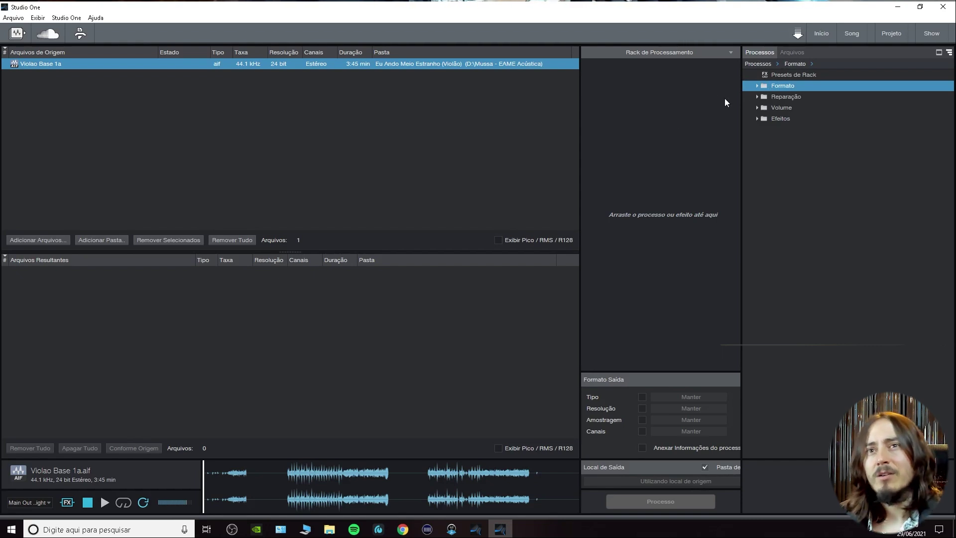
# Step: Find TR5 One among the VST3 effects and add it to the processing rack
pyautogui.click(758, 119)
pyautogui.click(763, 153)
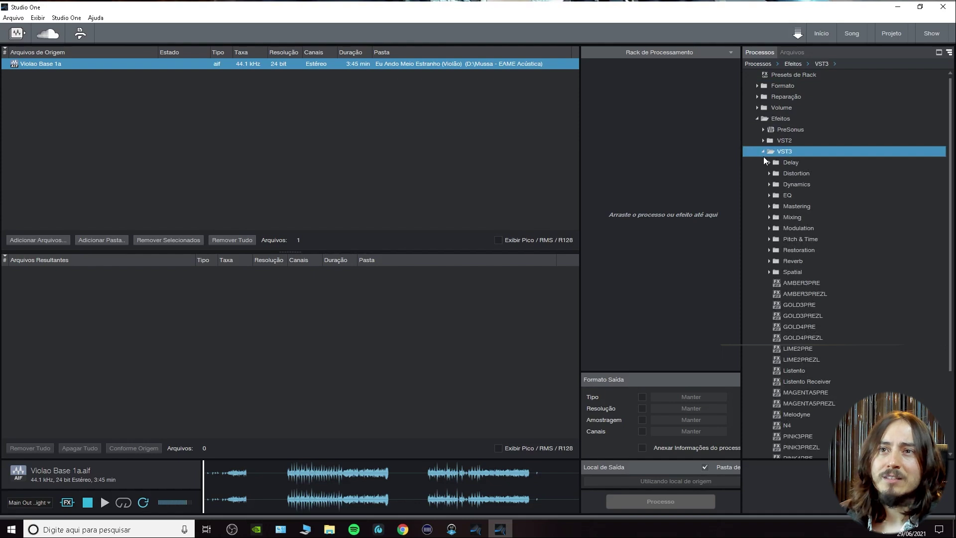
pyautogui.scroll(-1, 803, 196)
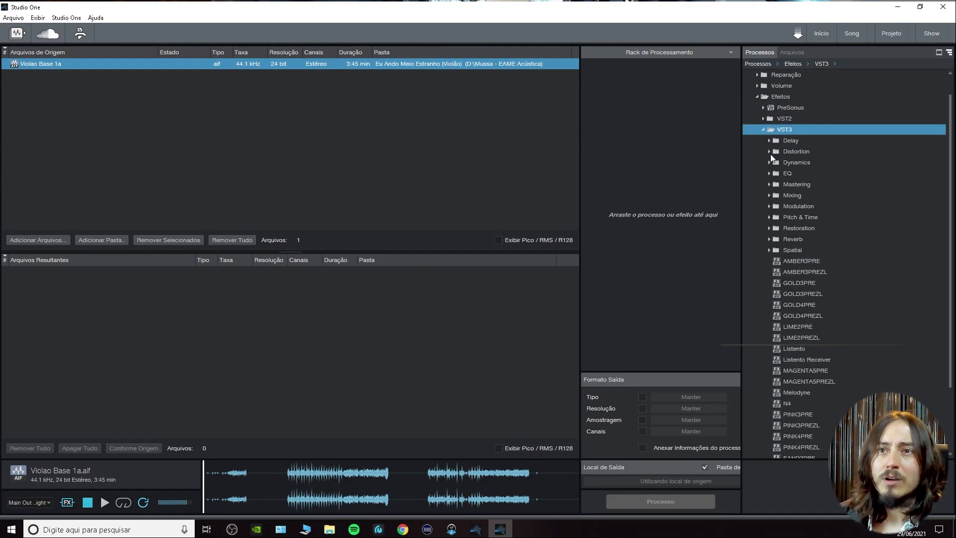
pyautogui.scroll(-2, 787, 284)
pyautogui.scroll(2, 787, 274)
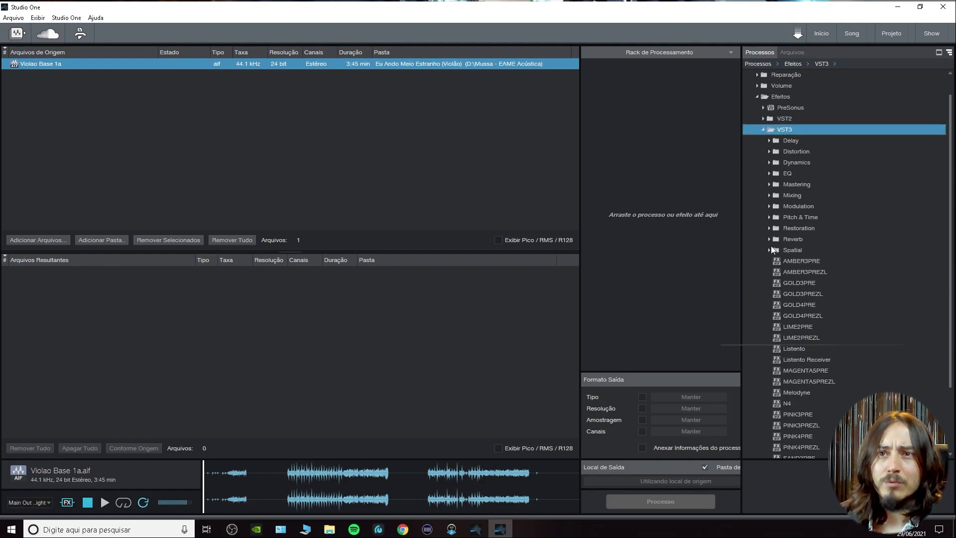
pyautogui.scroll(-4, 768, 225)
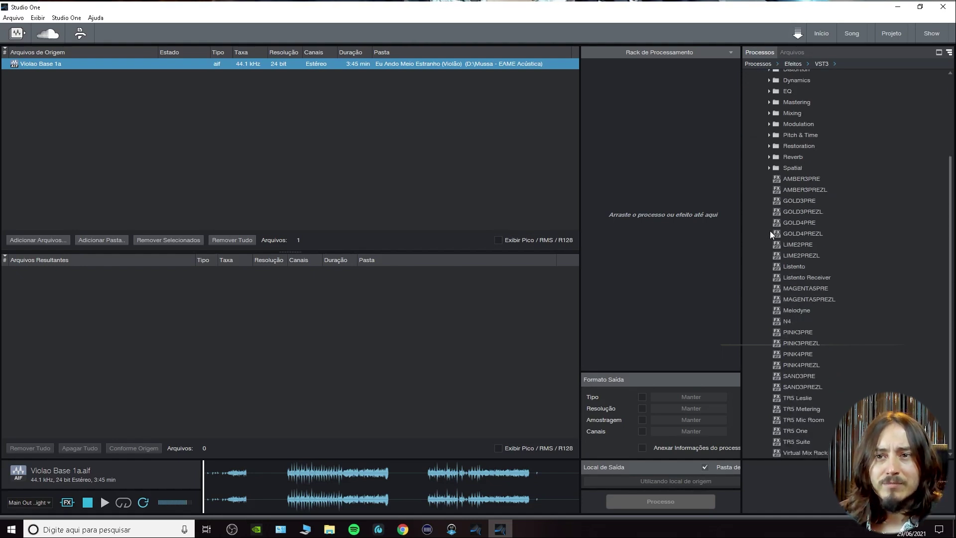
pyautogui.scroll(4, 777, 244)
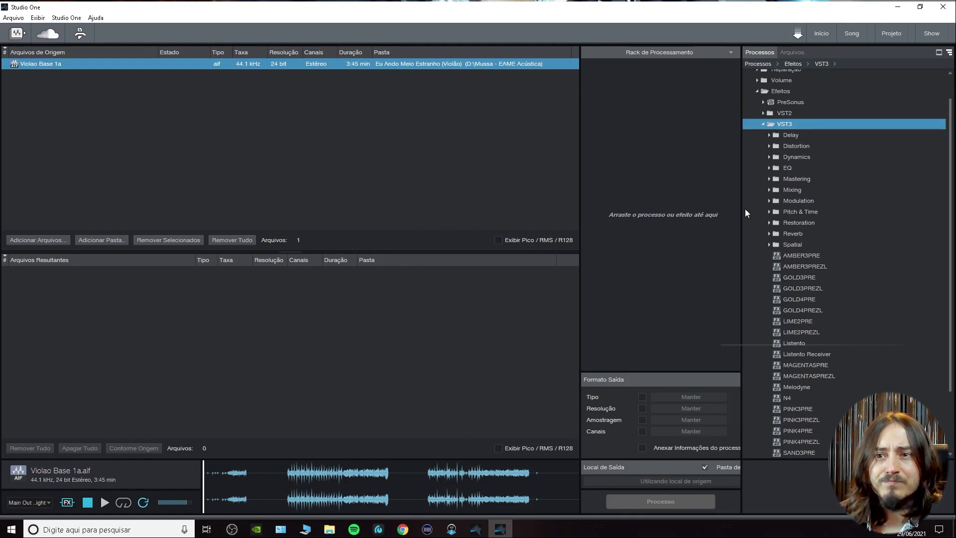
pyautogui.click(769, 190)
pyautogui.click(769, 190)
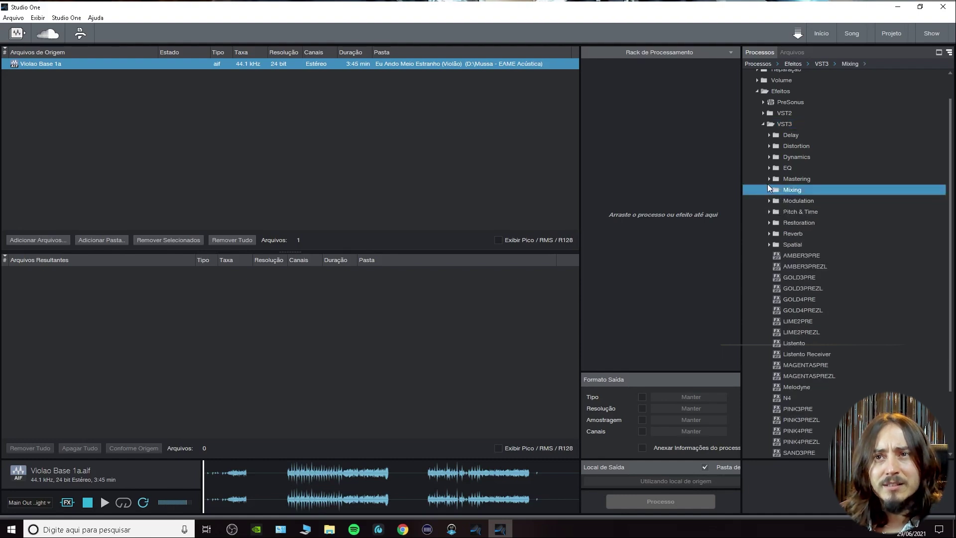
pyautogui.scroll(-2, 763, 286)
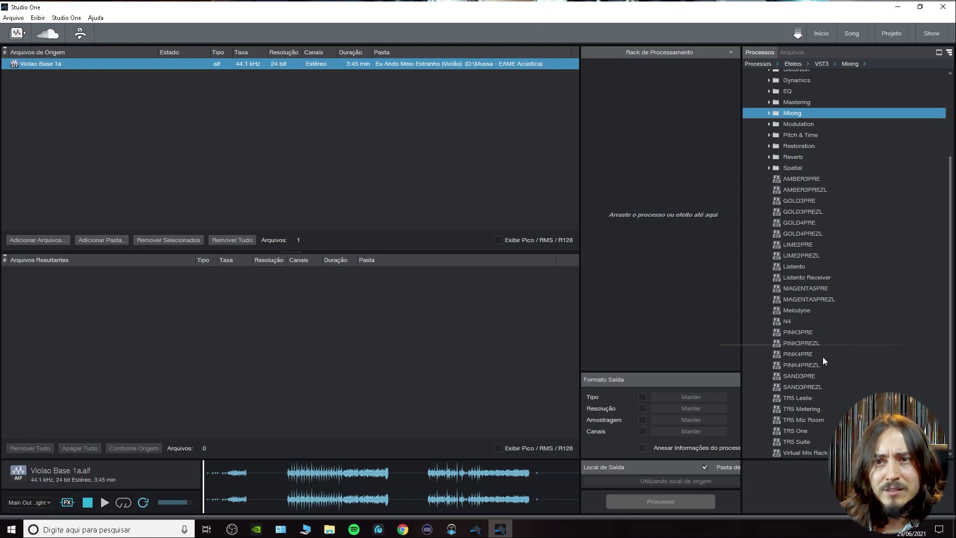
pyautogui.moveTo(805, 429); pyautogui.dragTo(643, 211)
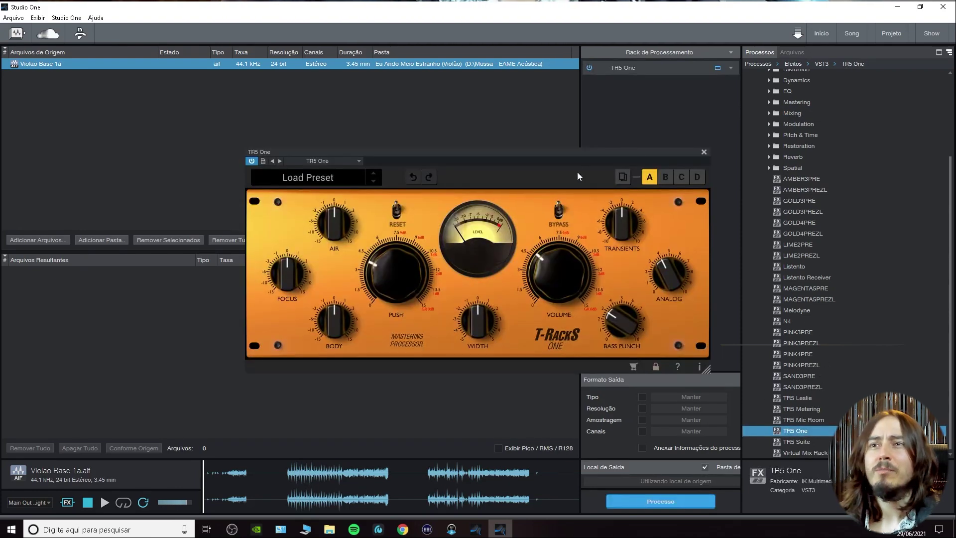
# Step: Lower TR5 One's Push and Volume to minimum, raise Transients slightly, and close the effect's window
pyautogui.moveTo(396, 271); pyautogui.dragTo(431, 444)
pyautogui.moveTo(533, 298); pyautogui.dragTo(534, 338)
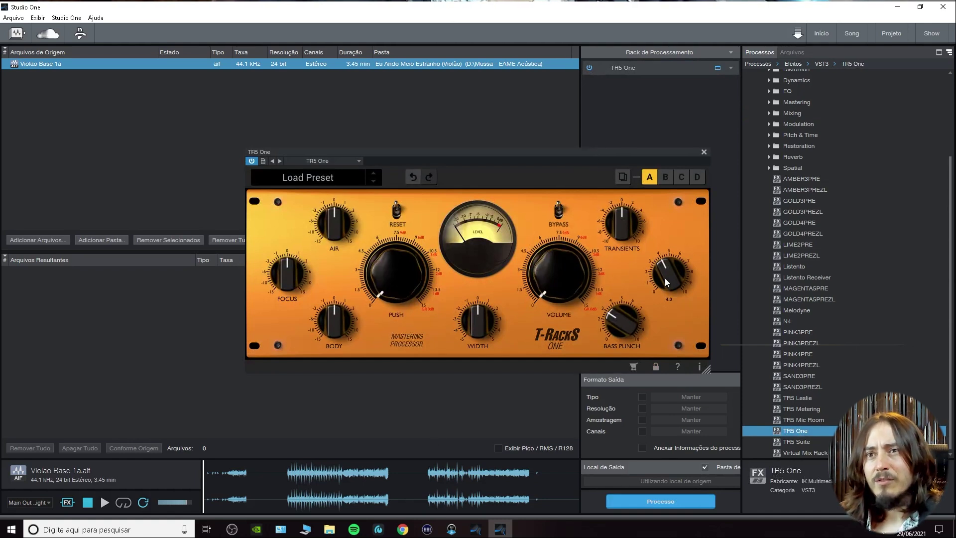
pyautogui.click(623, 223)
pyautogui.moveTo(623, 224); pyautogui.dragTo(621, 213)
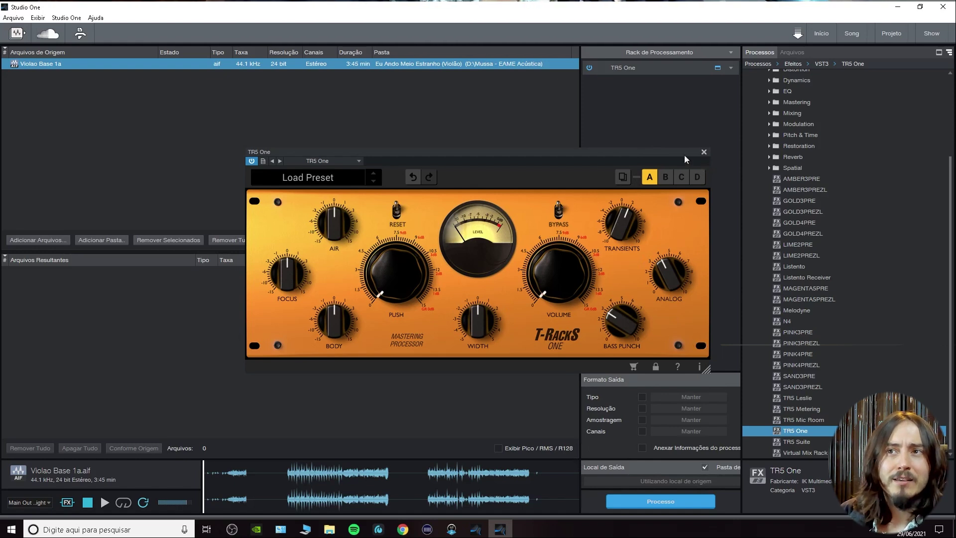
pyautogui.click(704, 152)
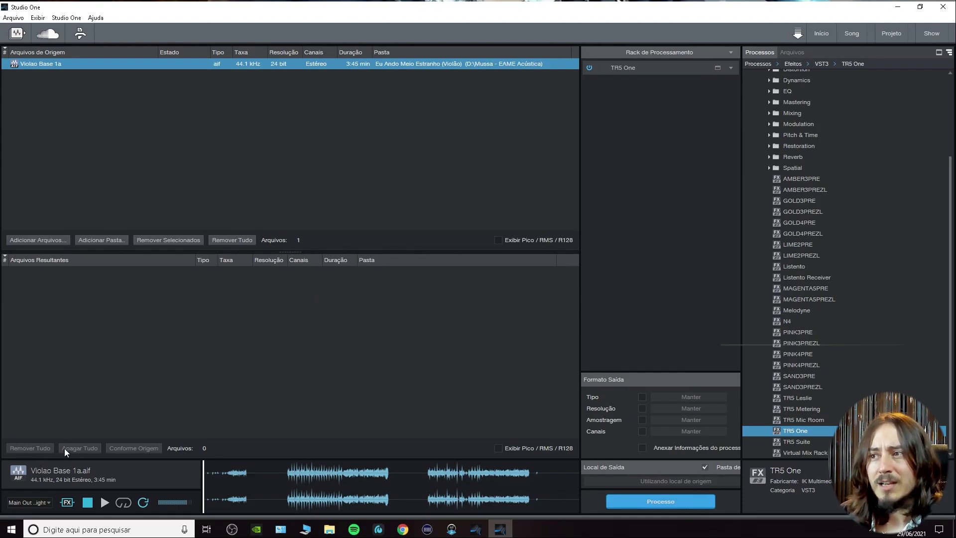
# Step: Enable the output file type and resolution overrides in turn to view their options, switching each off again
pyautogui.click(642, 396)
pyautogui.click(702, 399)
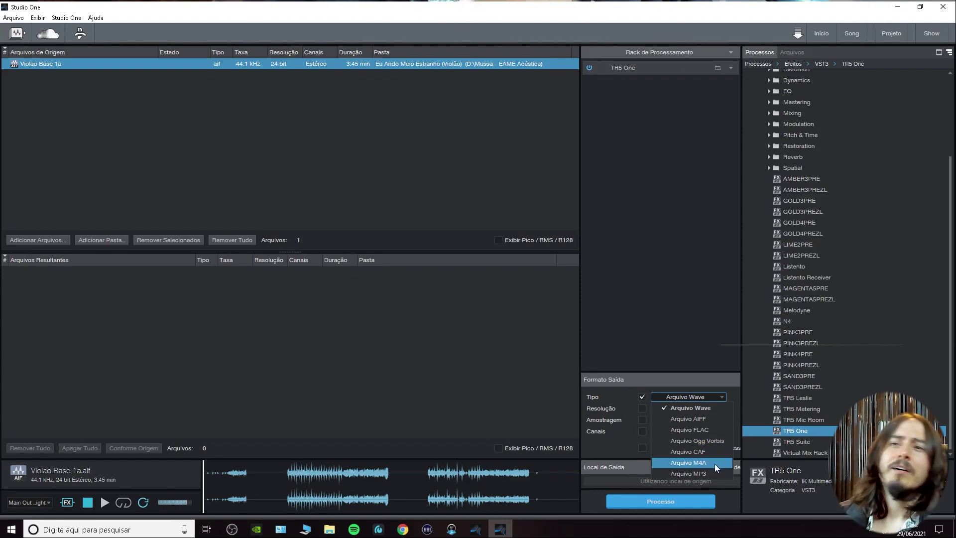
pyautogui.click(695, 326)
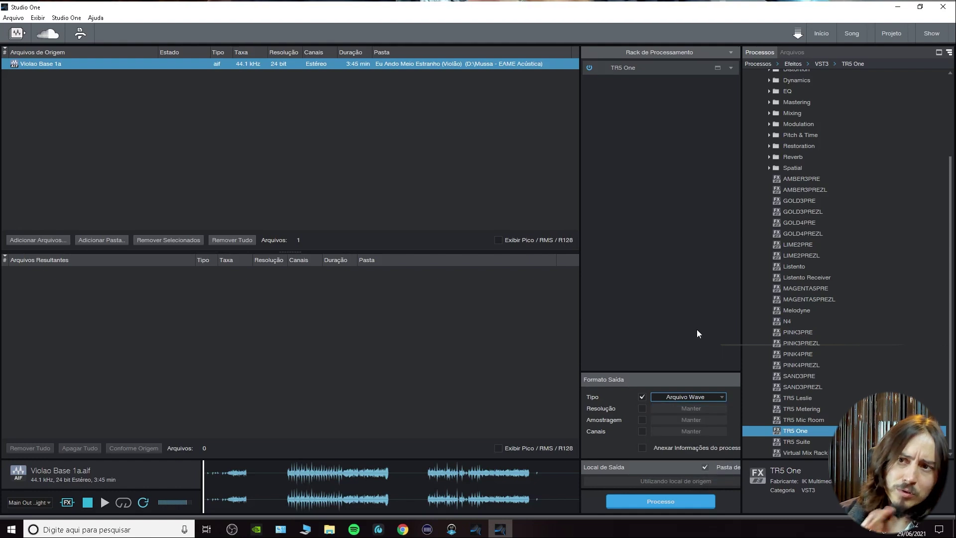
pyautogui.click(643, 398)
pyautogui.click(643, 409)
pyautogui.click(680, 409)
pyautogui.click(688, 330)
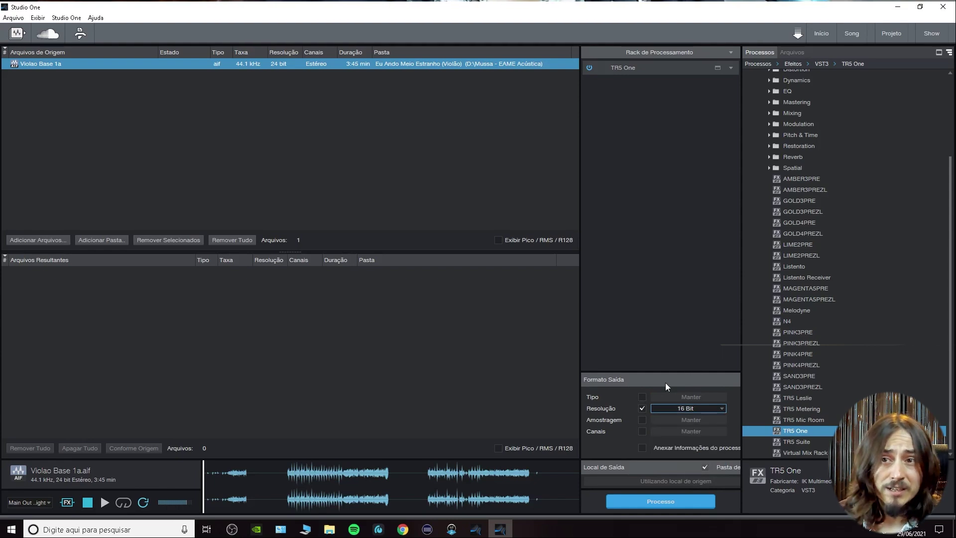
pyautogui.click(643, 408)
# Step: Enable the output sample rate and channel overrides in turn to view their choices, switching each off again
pyautogui.click(642, 420)
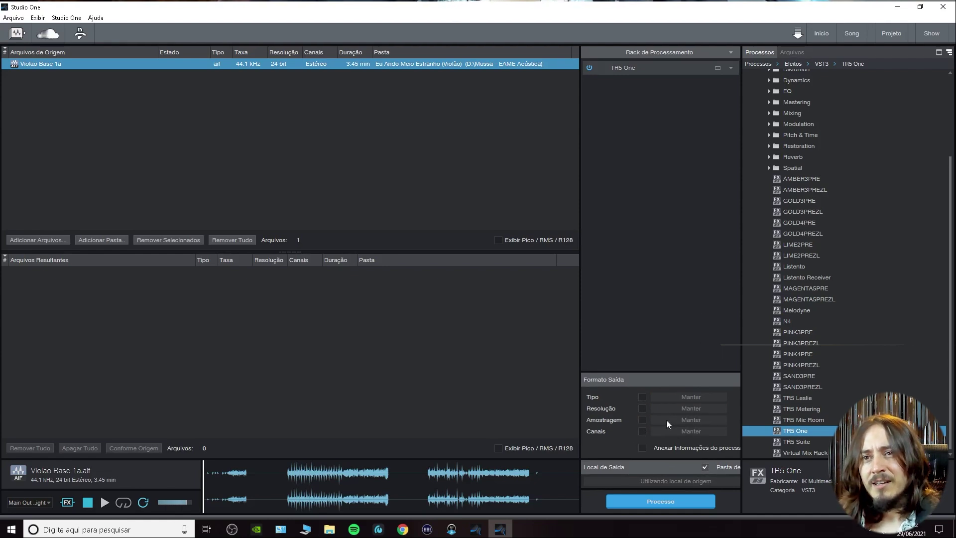
pyautogui.click(690, 421)
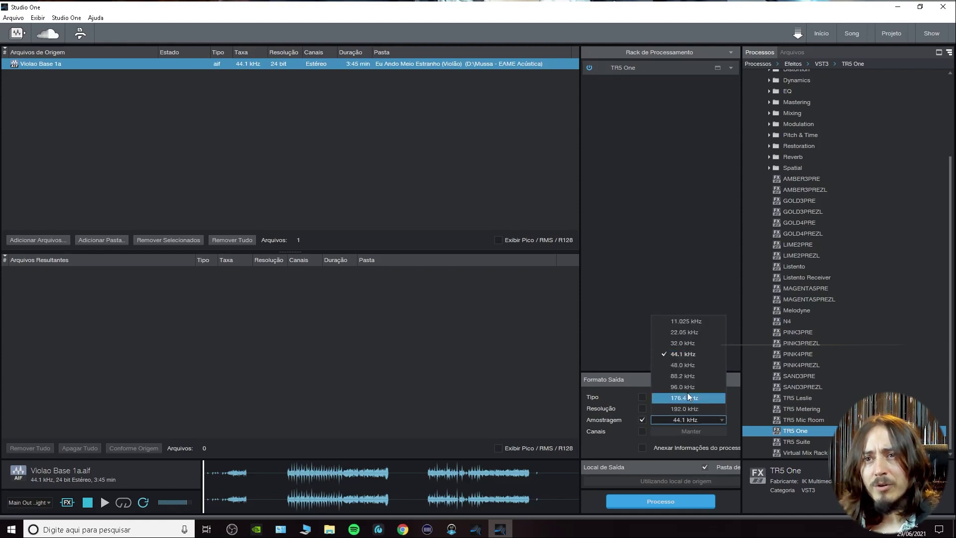
pyautogui.click(685, 261)
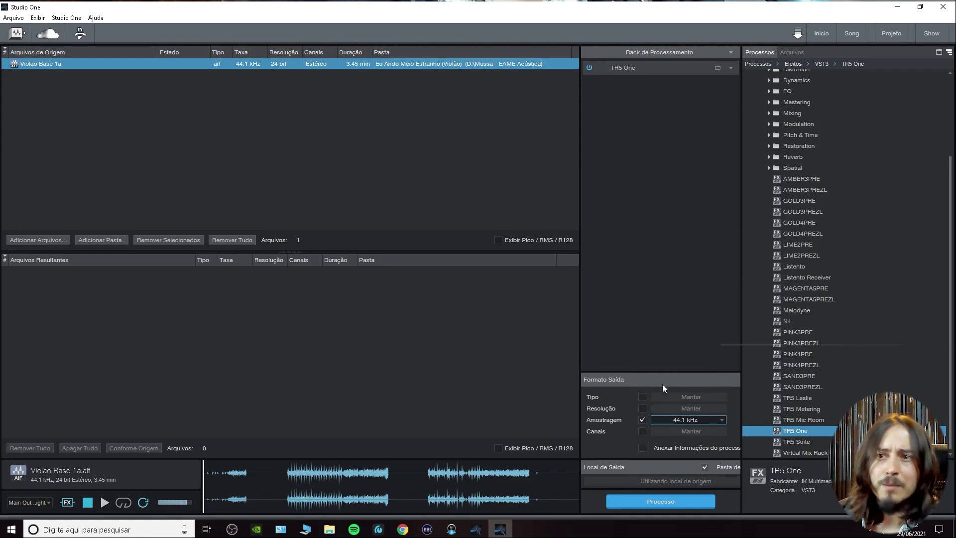
pyautogui.click(641, 419)
pyautogui.click(642, 431)
pyautogui.click(671, 431)
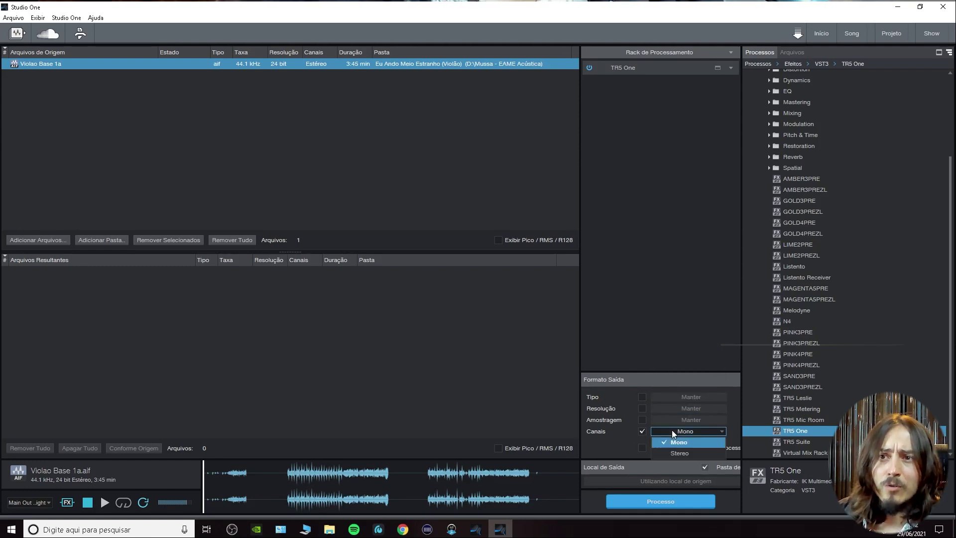
pyautogui.click(673, 313)
pyautogui.click(641, 431)
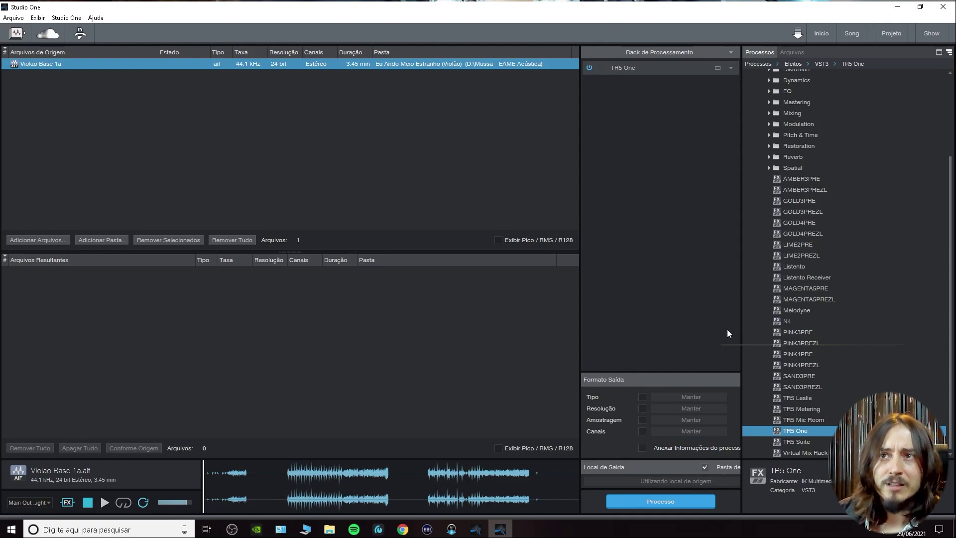
# Step: Override the output file type with Arquivo Ogg Vorbis and enable the resolution override at variable bitrate, 100% quality
pyautogui.click(643, 397)
pyautogui.click(662, 397)
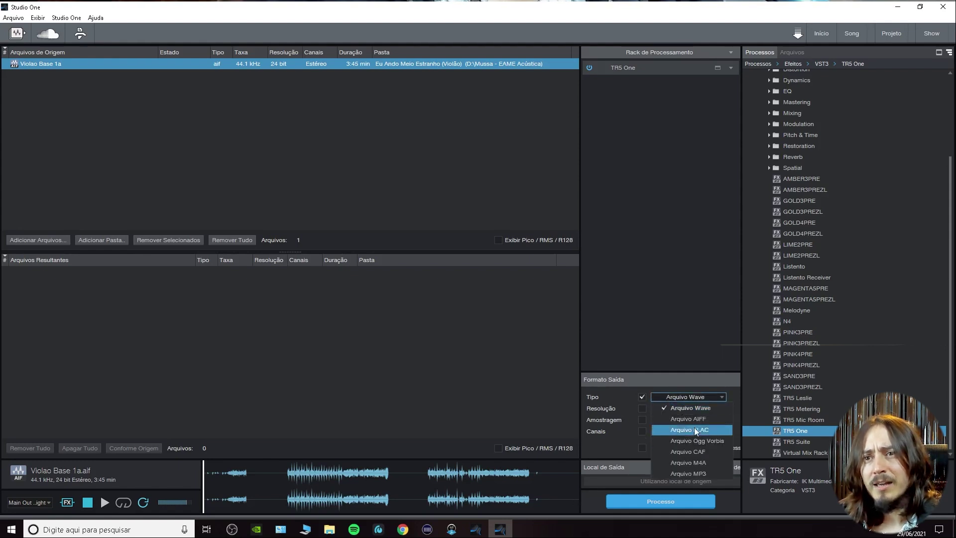
pyautogui.click(702, 440)
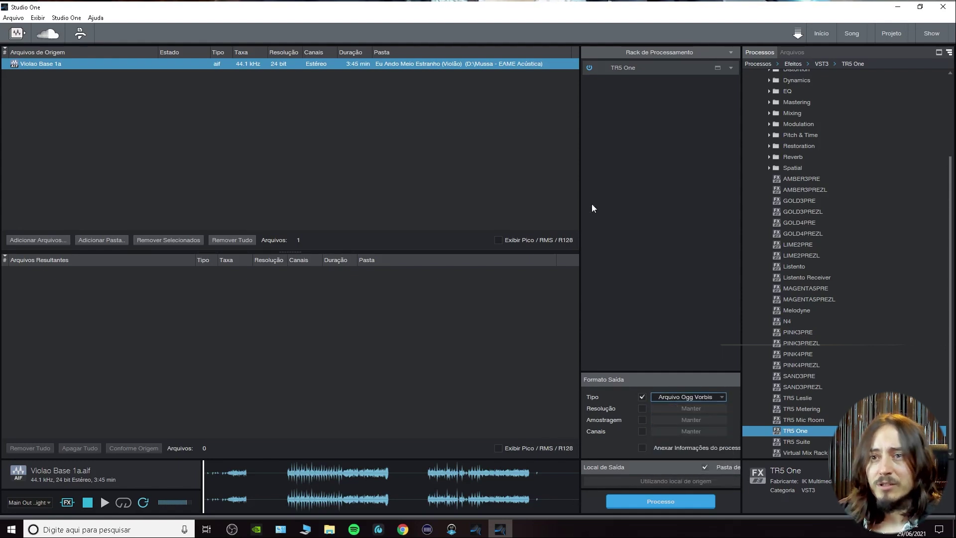
pyautogui.click(643, 410)
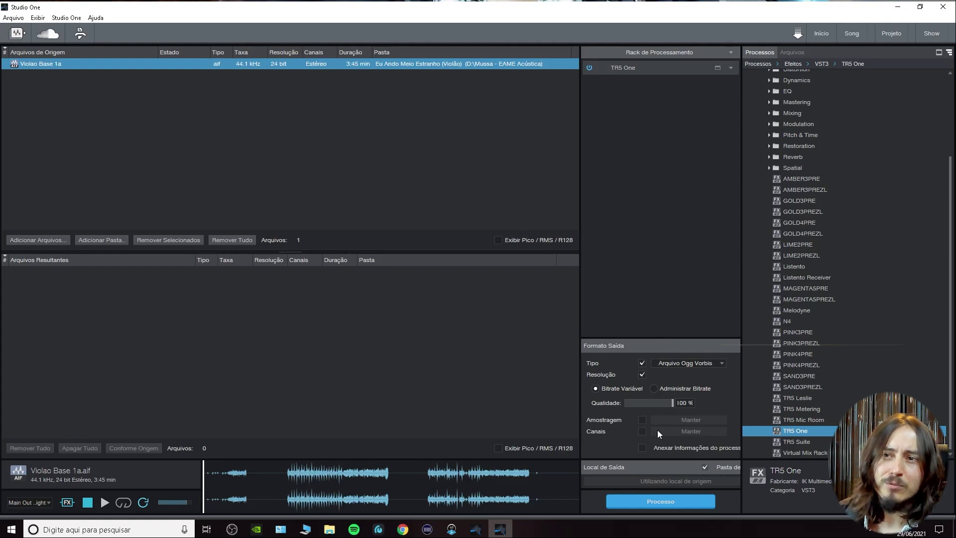
# Step: Enable the output sample rate override at 44.1 kHz
pyautogui.click(642, 420)
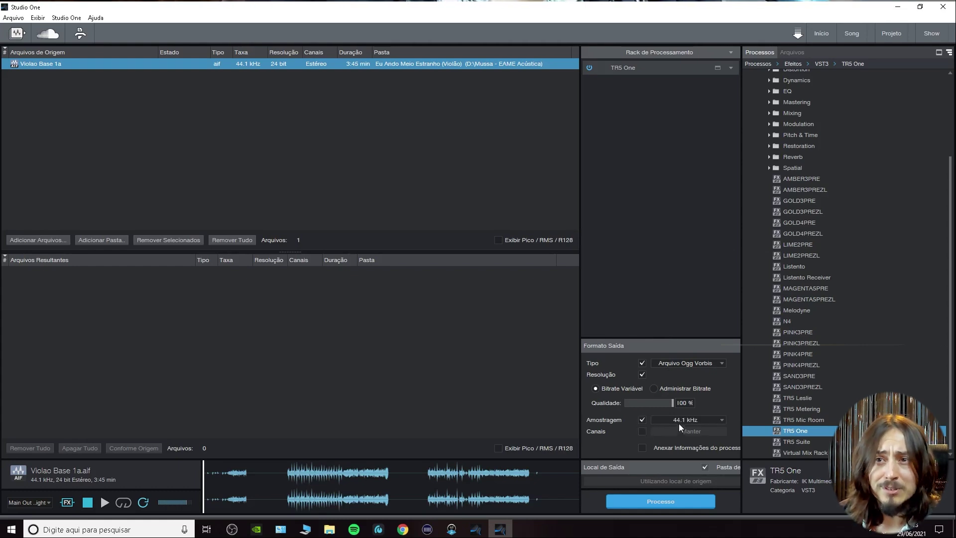
pyautogui.click(682, 420)
pyautogui.click(681, 421)
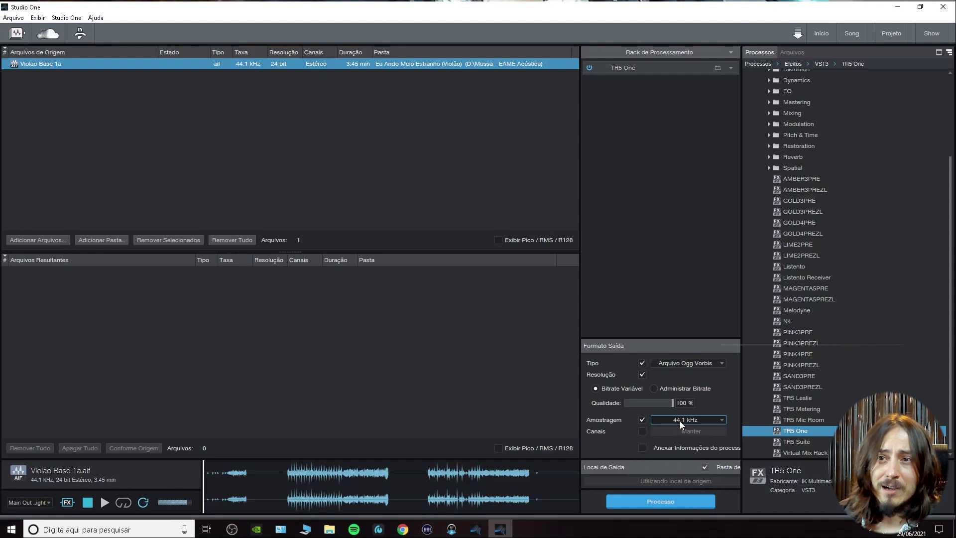
pyautogui.click(680, 420)
pyautogui.click(655, 422)
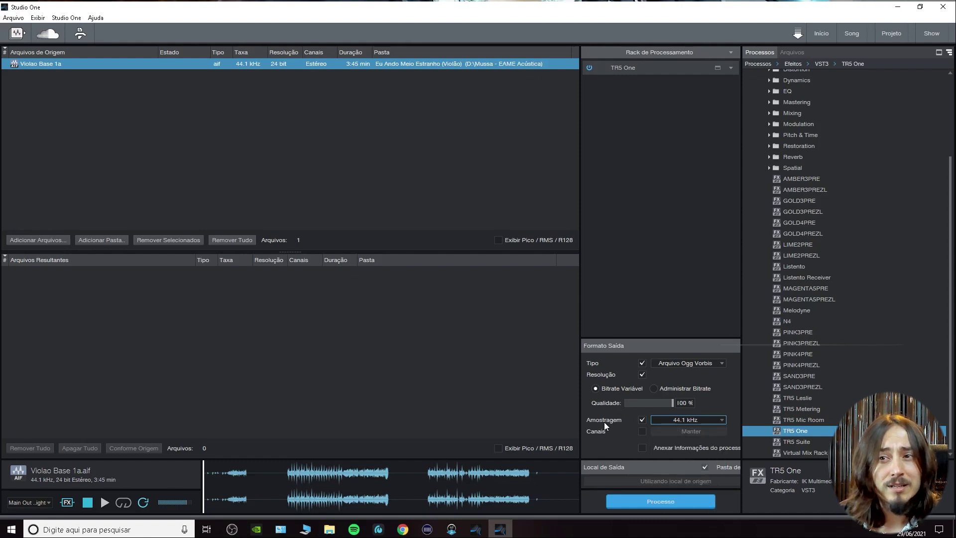
# Step: Override the output channels with Stereo and turn on appending the process information to the output
pyautogui.click(643, 432)
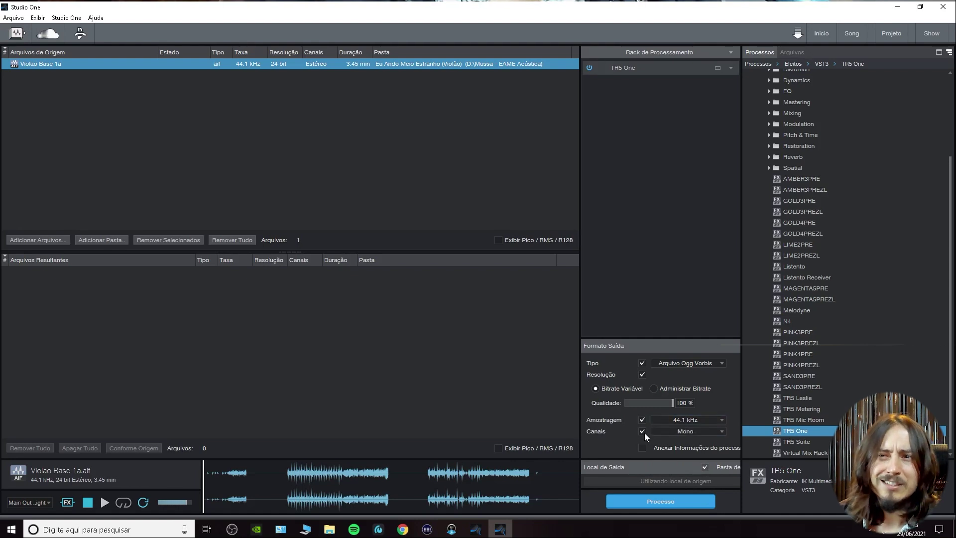
pyautogui.click(704, 435)
pyautogui.click(704, 435)
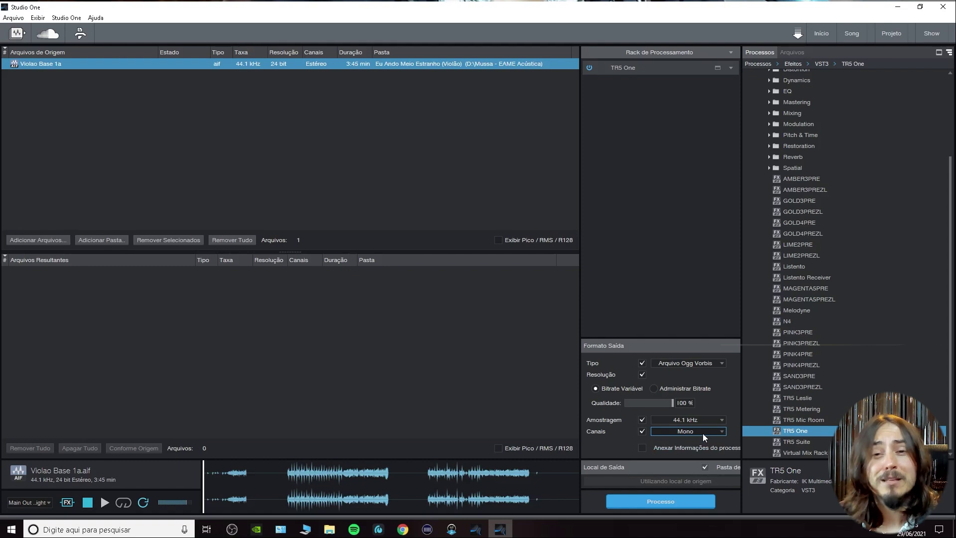
pyautogui.click(703, 433)
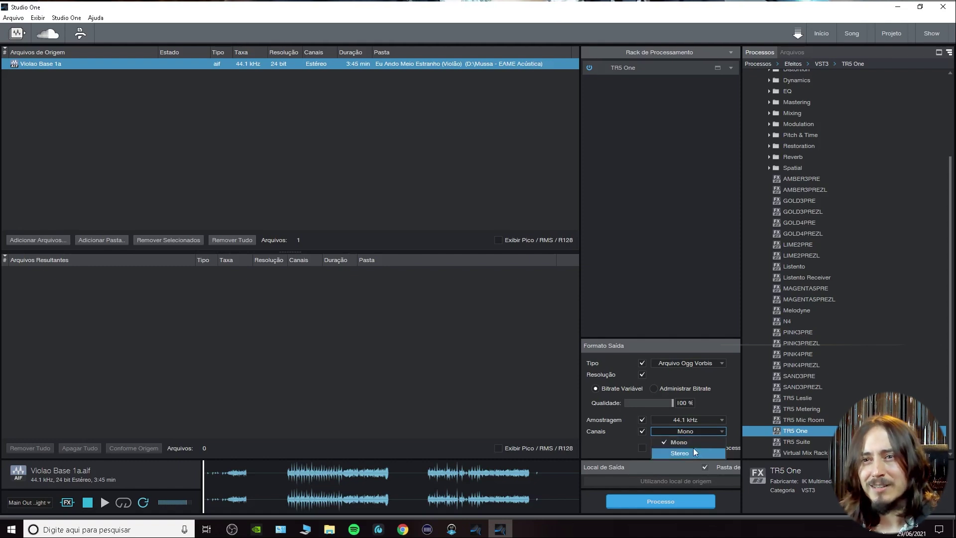
pyautogui.click(693, 451)
pyautogui.click(660, 447)
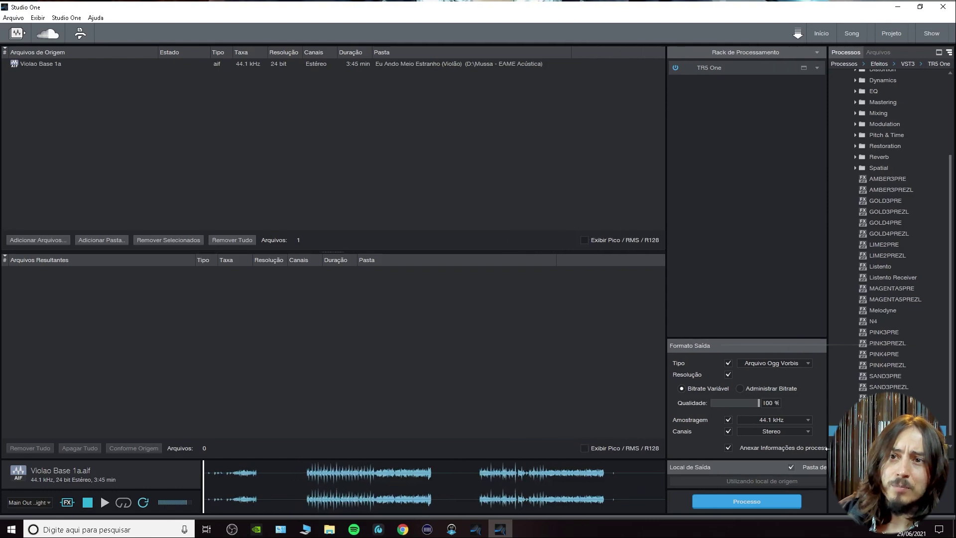
# Step: Resize the file lists against the processing rack and show the peak, RMS and R128 levels for the source files
pyautogui.moveTo(599, 431); pyautogui.dragTo(624, 431)
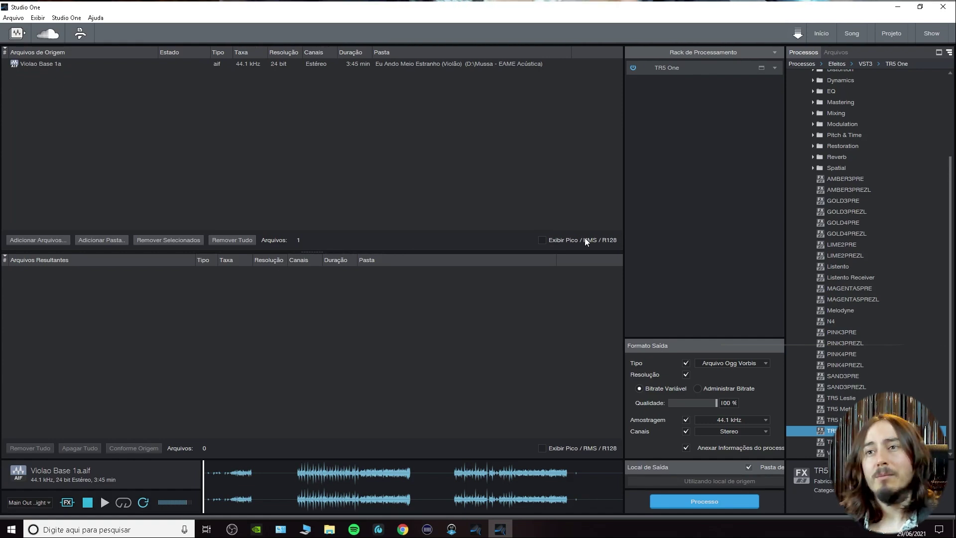
pyautogui.click(542, 240)
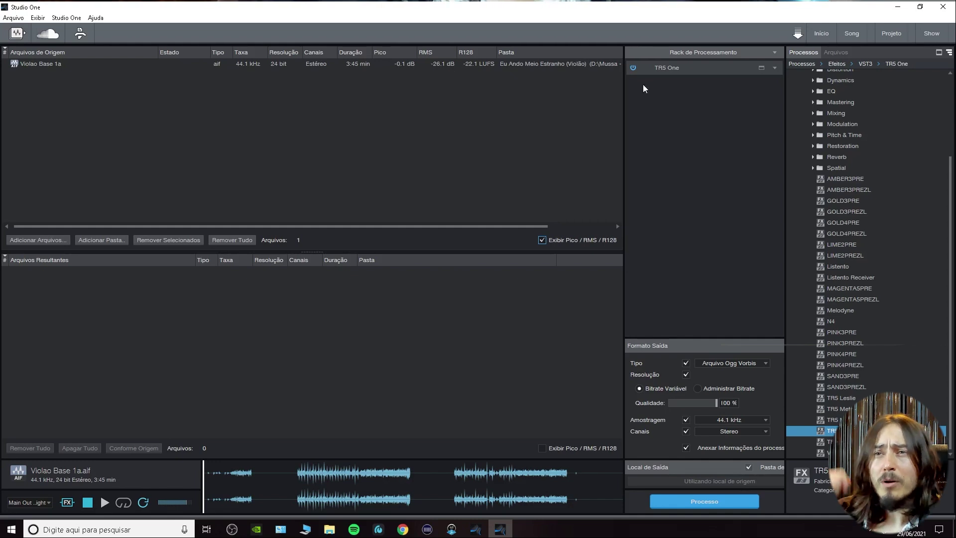
# Step: Reopen TR5 One from the rack, lower its Transients to about -4.8, and close the effect's window
pyautogui.doubleClick(667, 68)
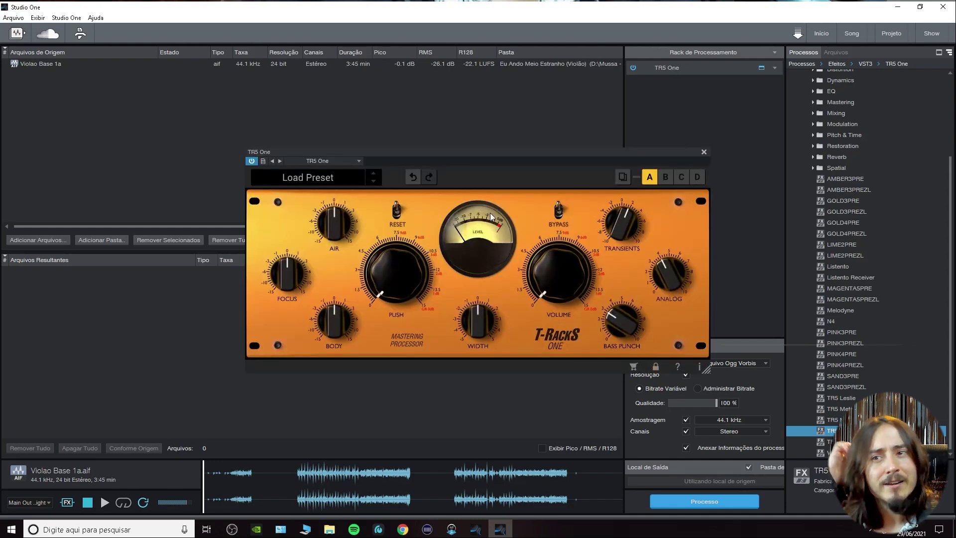
pyautogui.moveTo(624, 221)
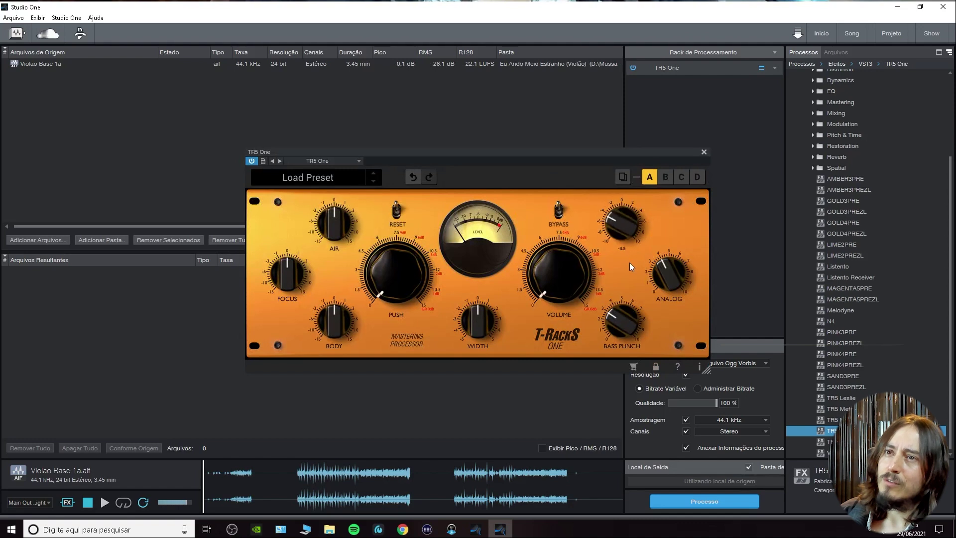
pyautogui.click(704, 153)
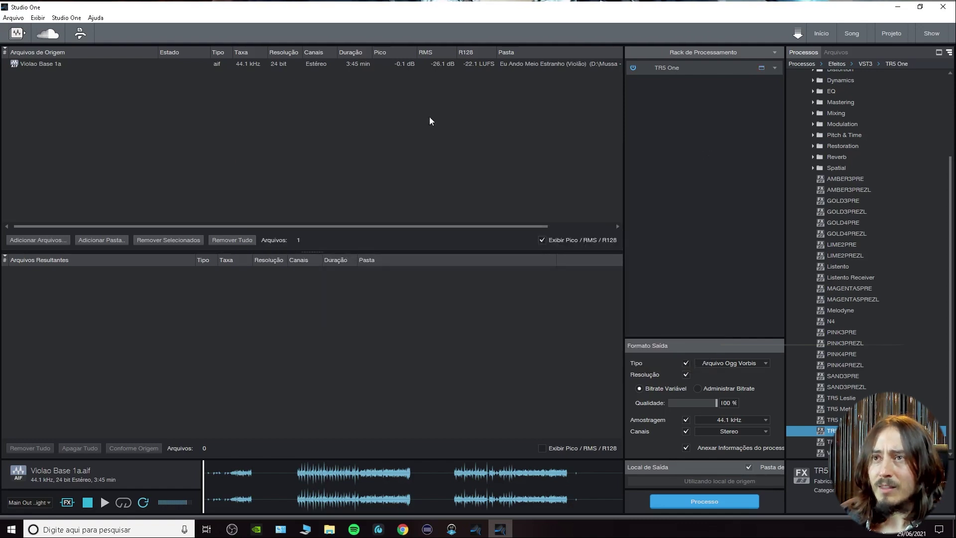
# Step: Show peak, RMS and R128 levels for the resulting files, process the source file, and select the converted result
pyautogui.click(542, 449)
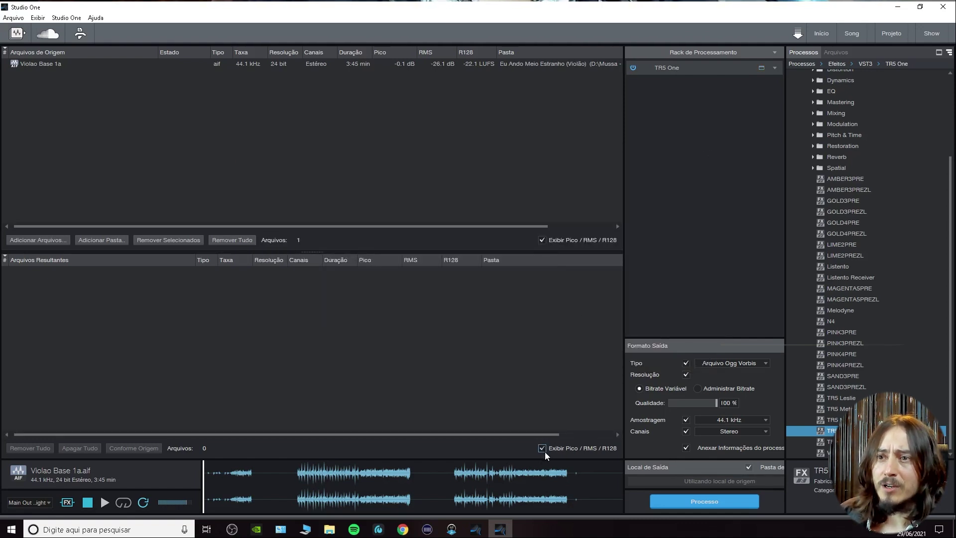
pyautogui.click(689, 504)
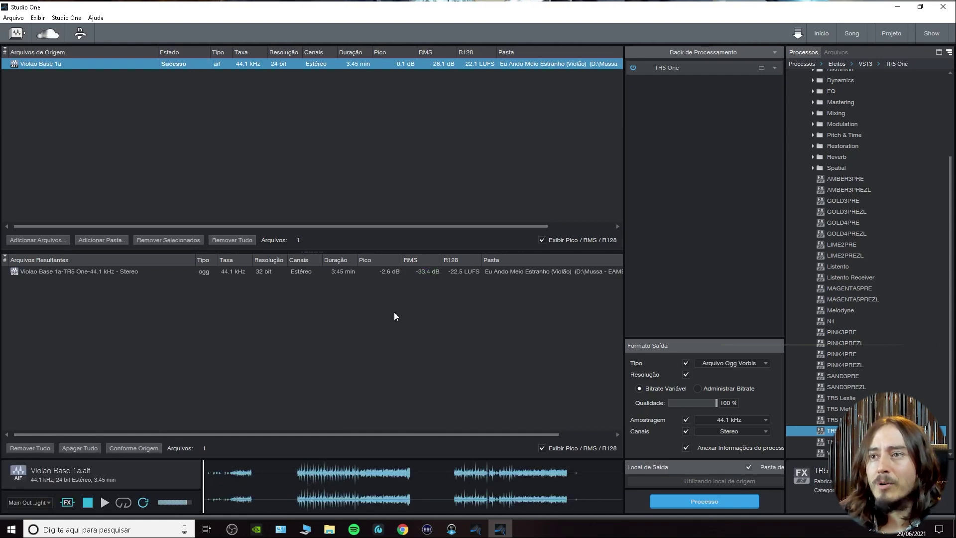
pyautogui.click(391, 273)
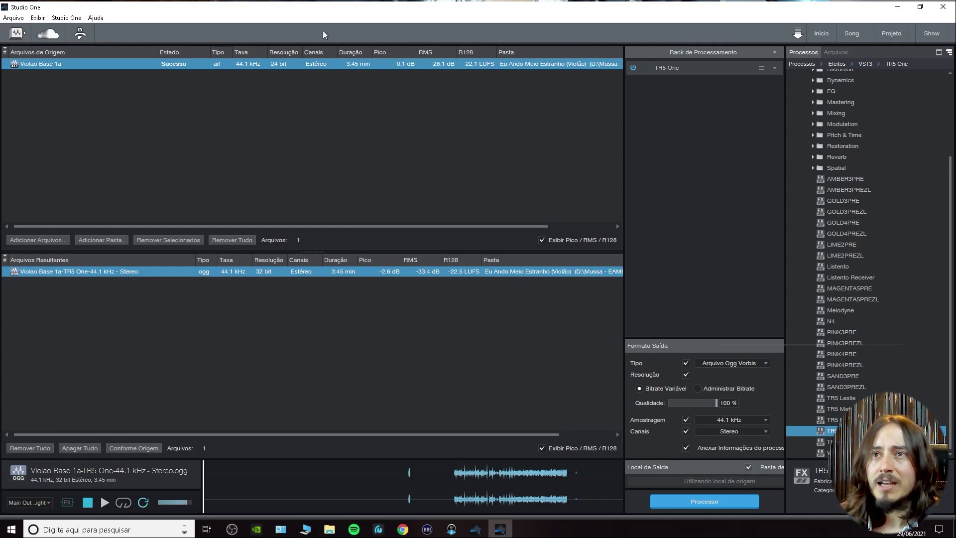
# Step: Remove the source file and the converted file from their lists, and return to the start page
pyautogui.click(25, 36)
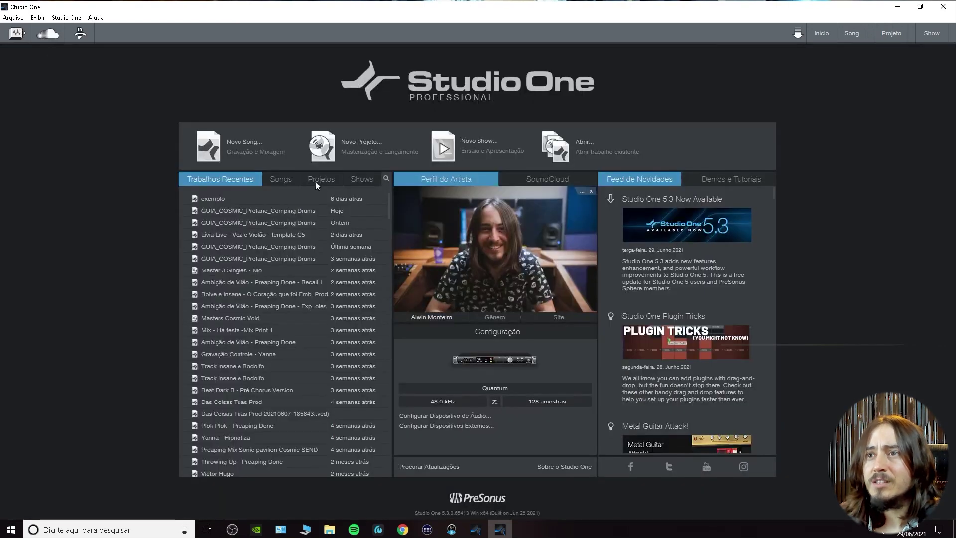
pyautogui.click(23, 34)
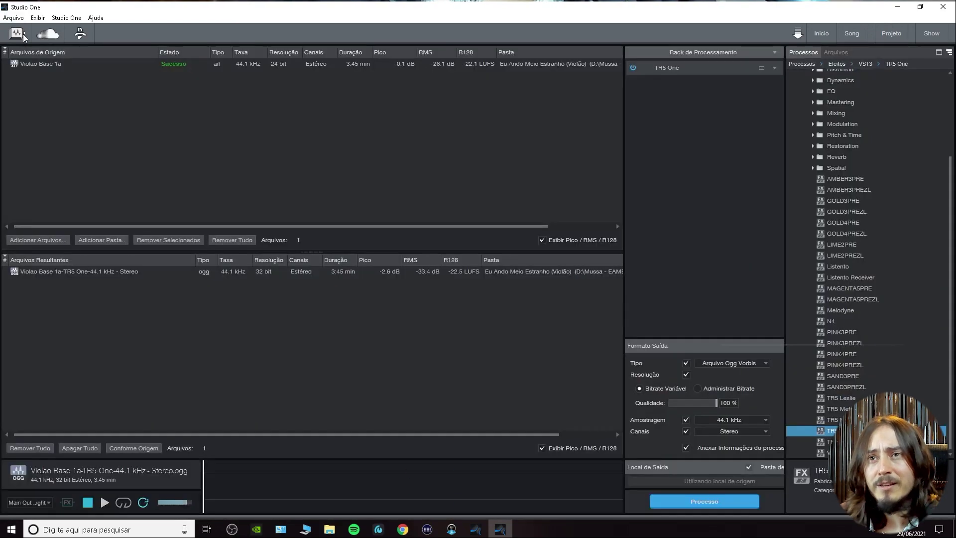
pyautogui.click(205, 64)
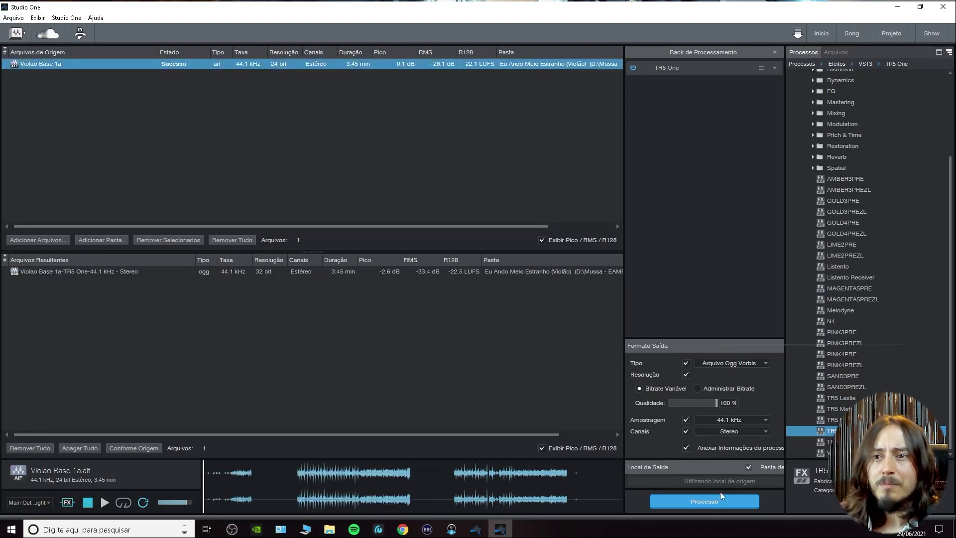
pyautogui.press('Delete')
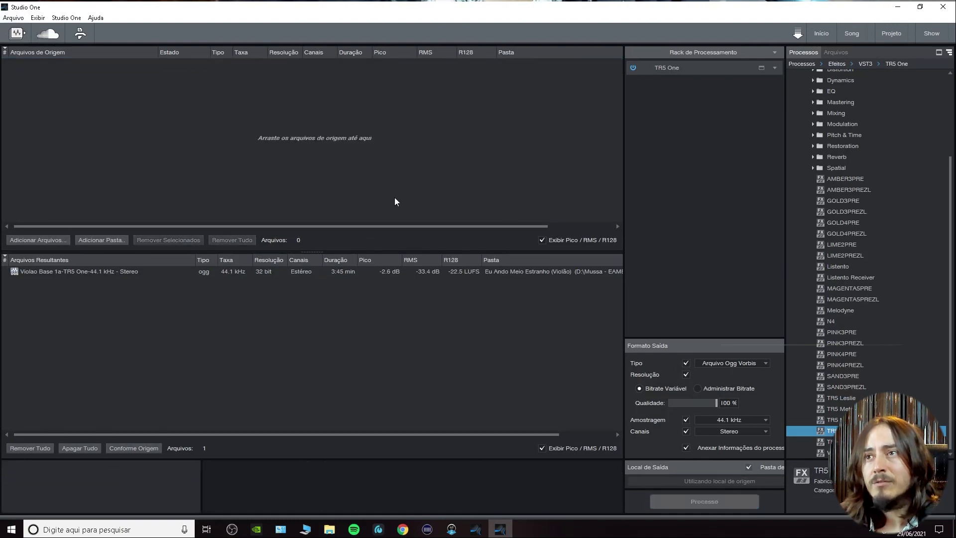
pyautogui.click(229, 274)
pyautogui.press('Delete')
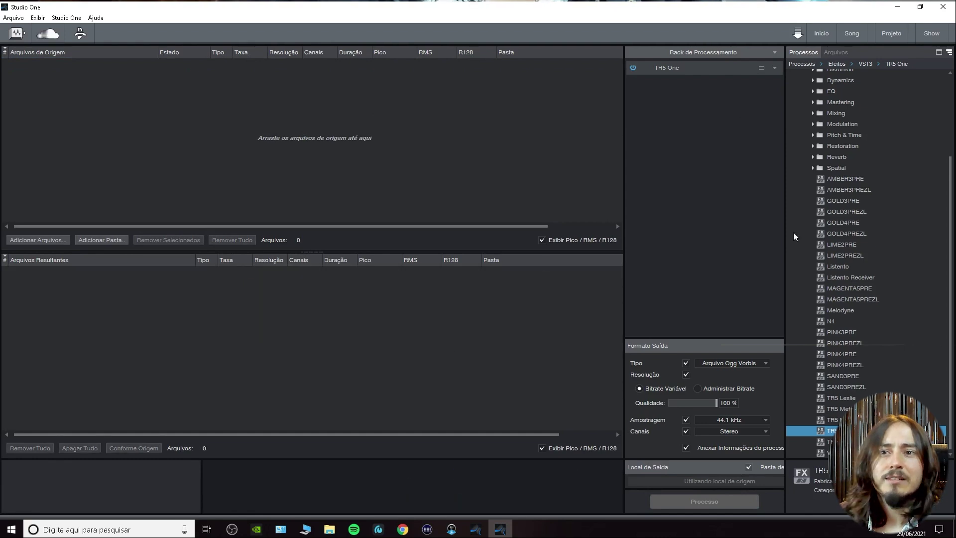
pyautogui.click(16, 33)
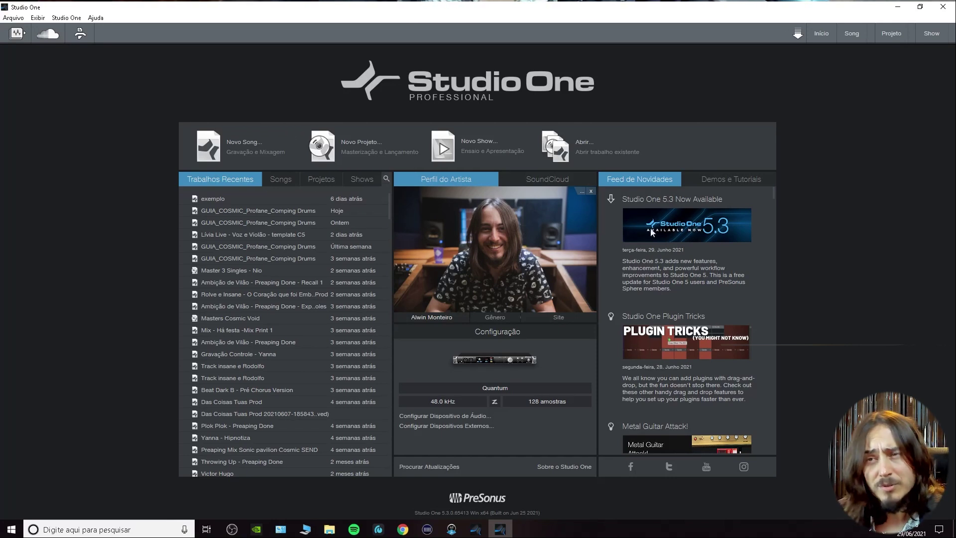
# Step: Open the audio device configuration from the start page and view the available block sizes for the Quantum interface
pyautogui.click(450, 418)
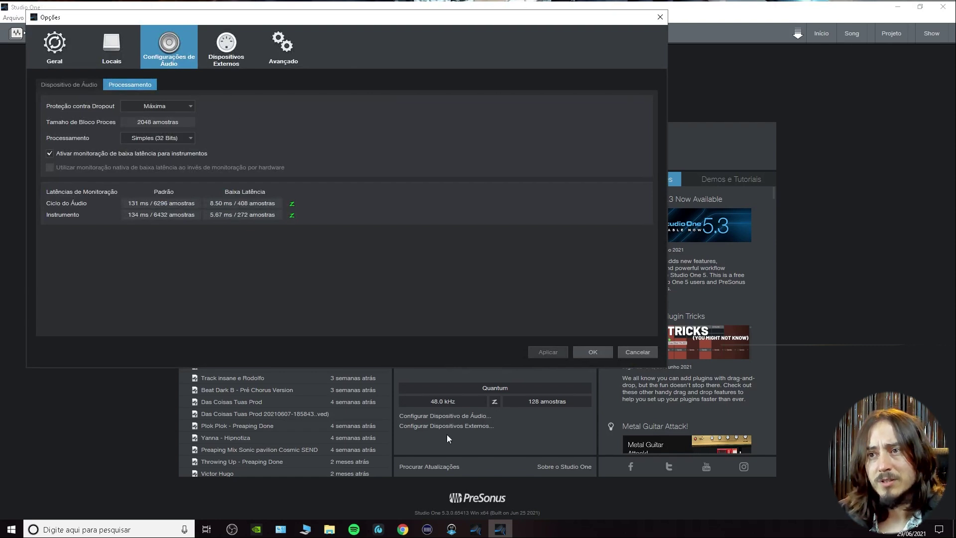
pyautogui.click(68, 85)
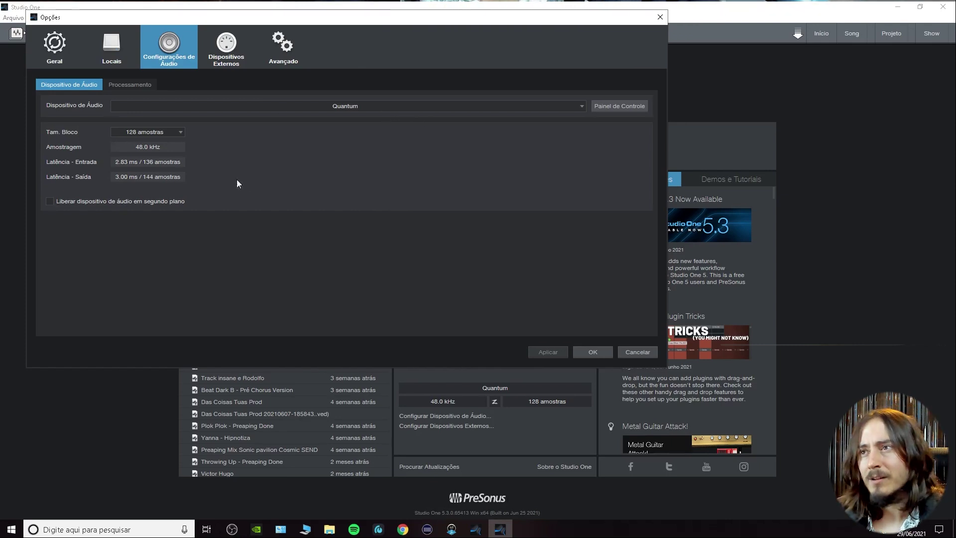
pyautogui.click(174, 132)
pyautogui.click(288, 148)
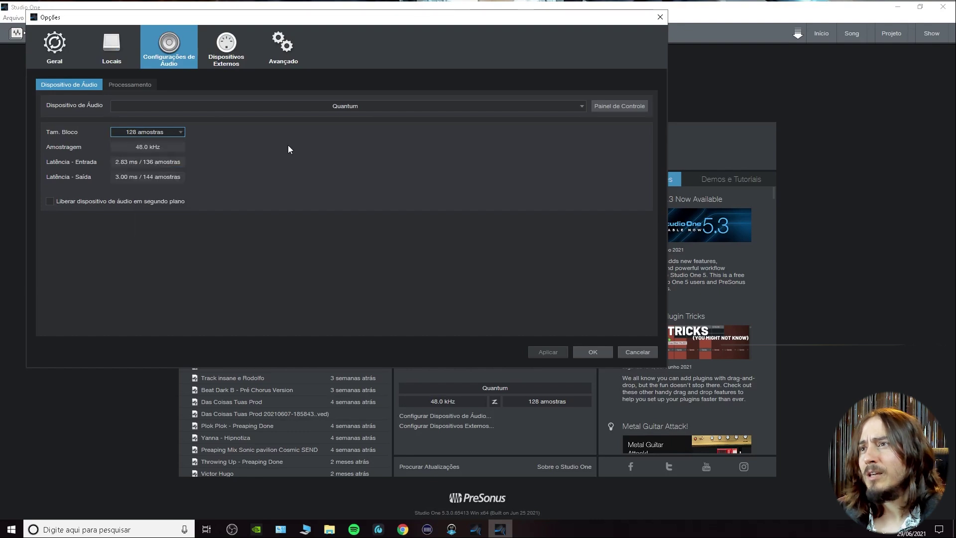
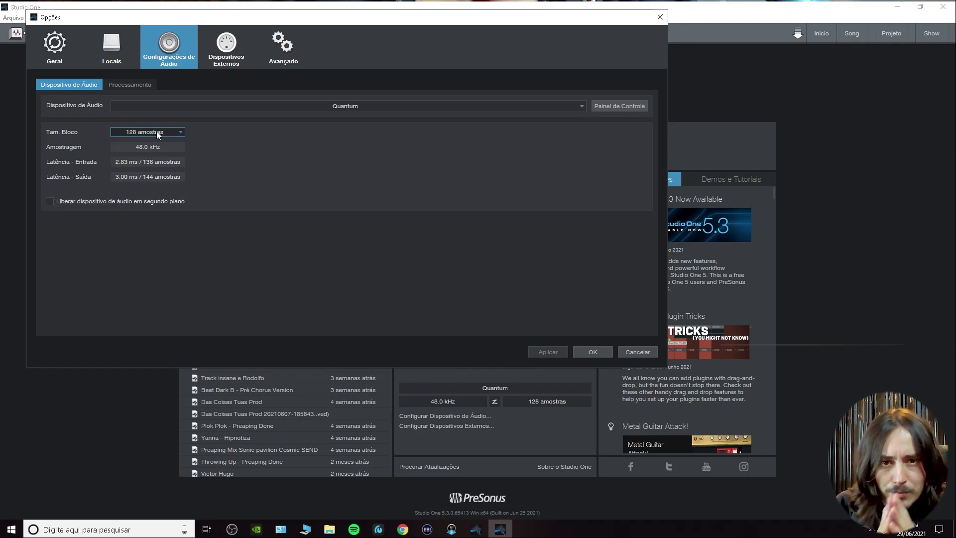
pyautogui.click(157, 132)
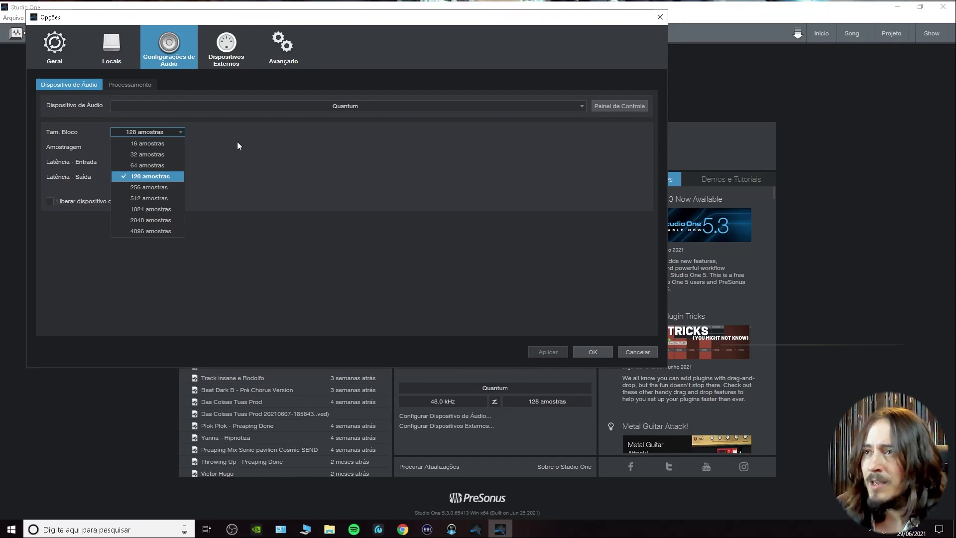
pyautogui.click(251, 127)
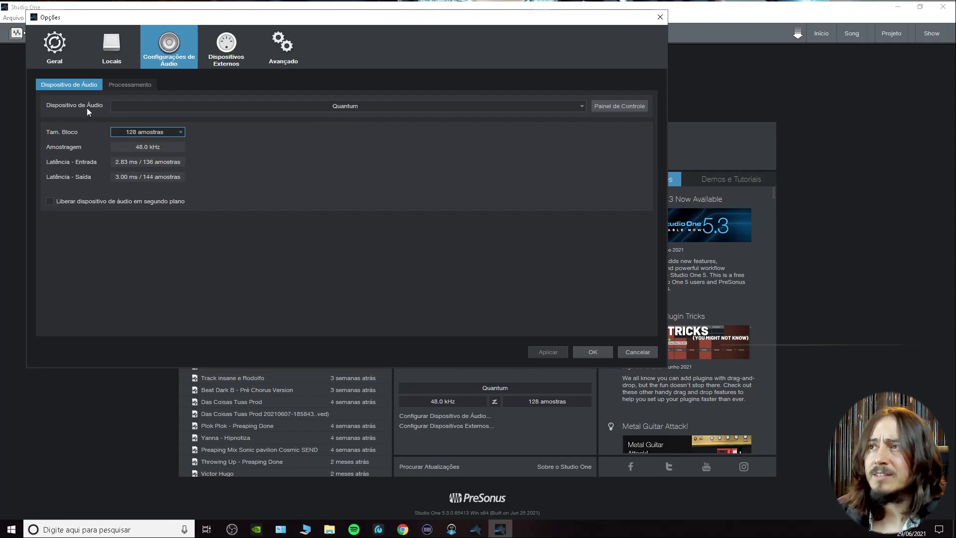
# Step: View the list of selectable audio devices and the Quantum's Universal Control panel, closing the panel again
pyautogui.click(354, 108)
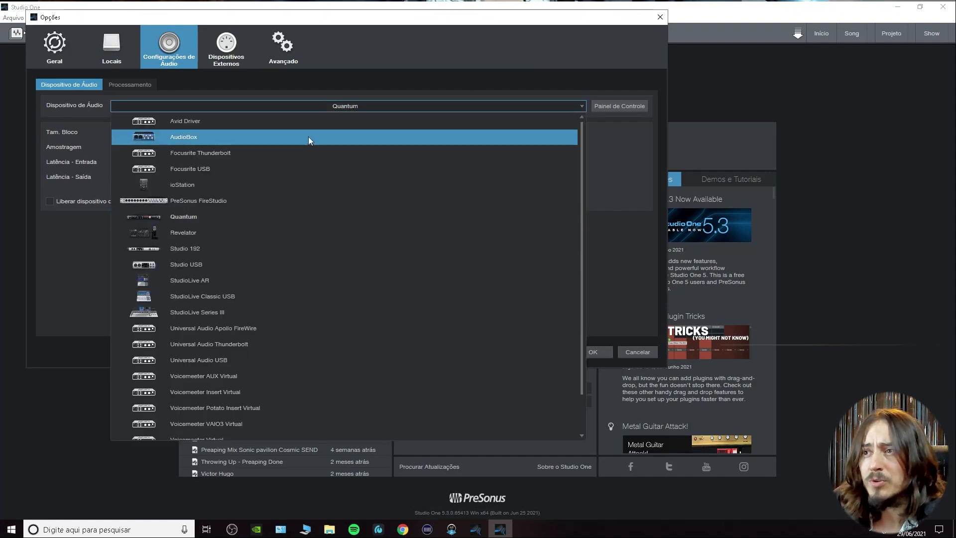
pyautogui.scroll(1, 205, 238)
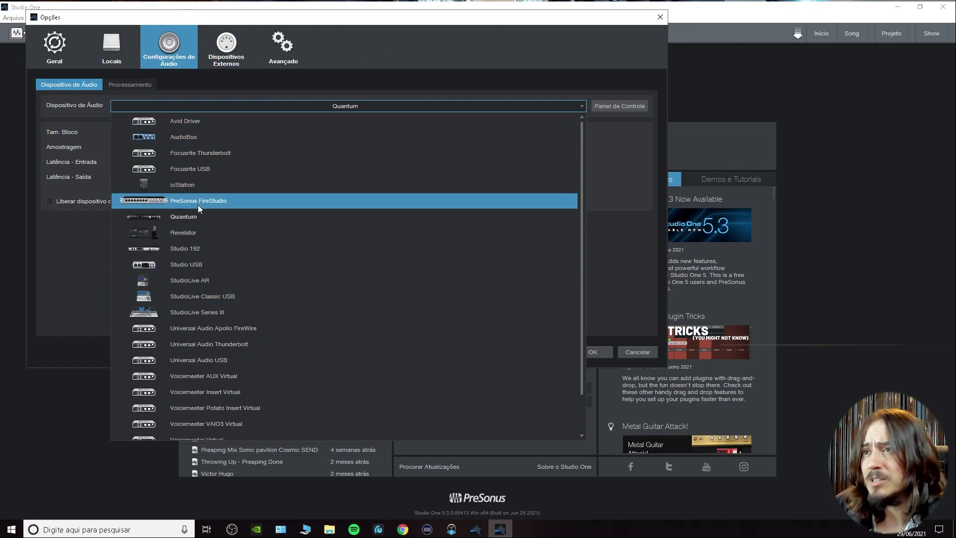
pyautogui.click(599, 114)
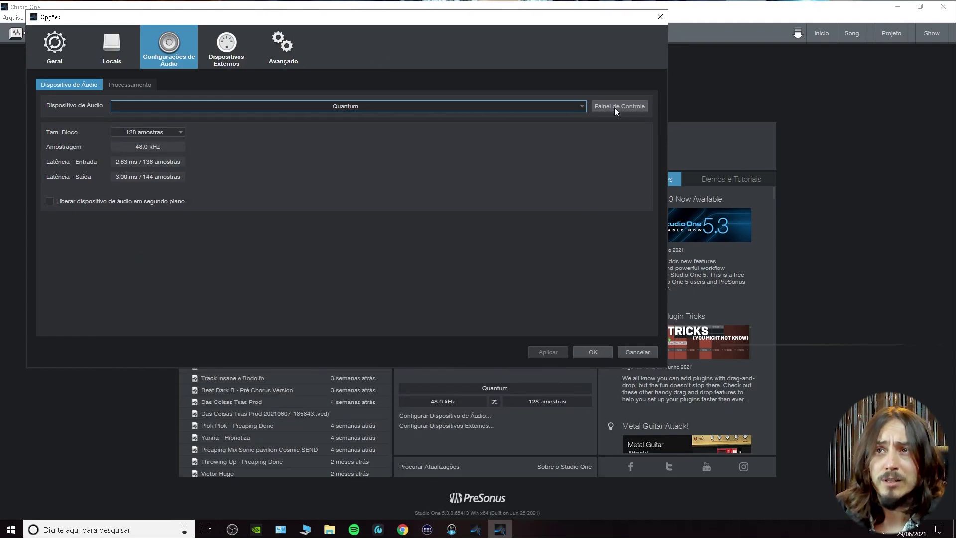
pyautogui.click(614, 107)
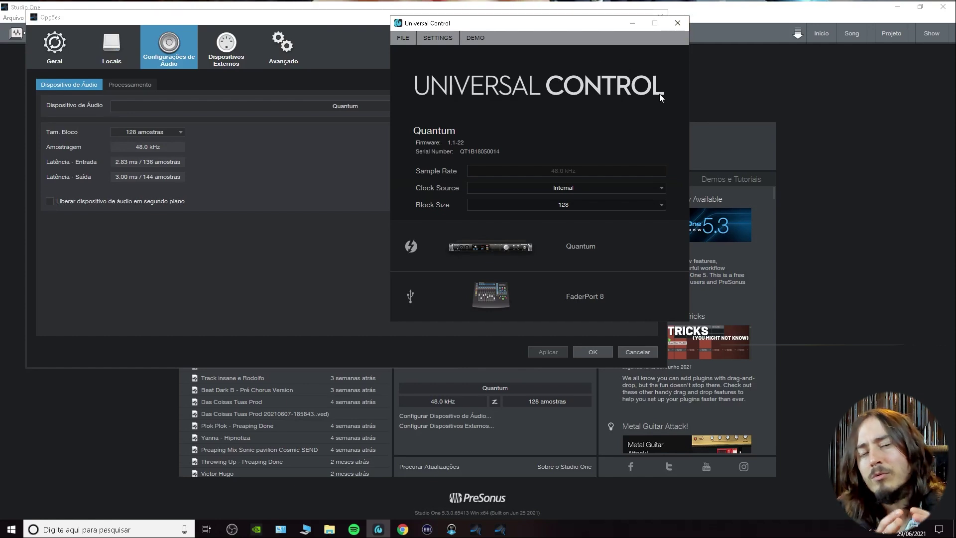
pyautogui.click(677, 24)
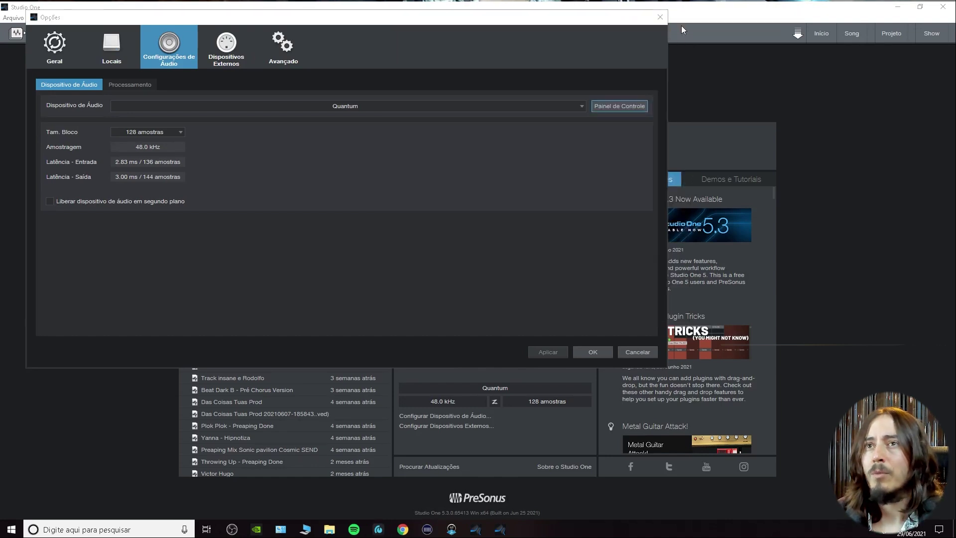
# Step: View the audio processing settings, including the available dropout protection levels and the option for native low-latency monitoring
pyautogui.click(128, 85)
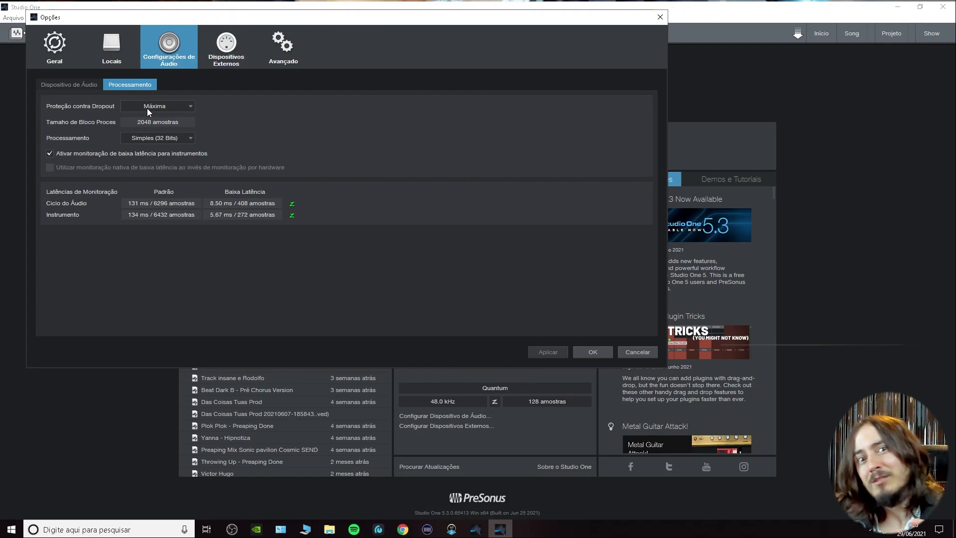
pyautogui.click(148, 108)
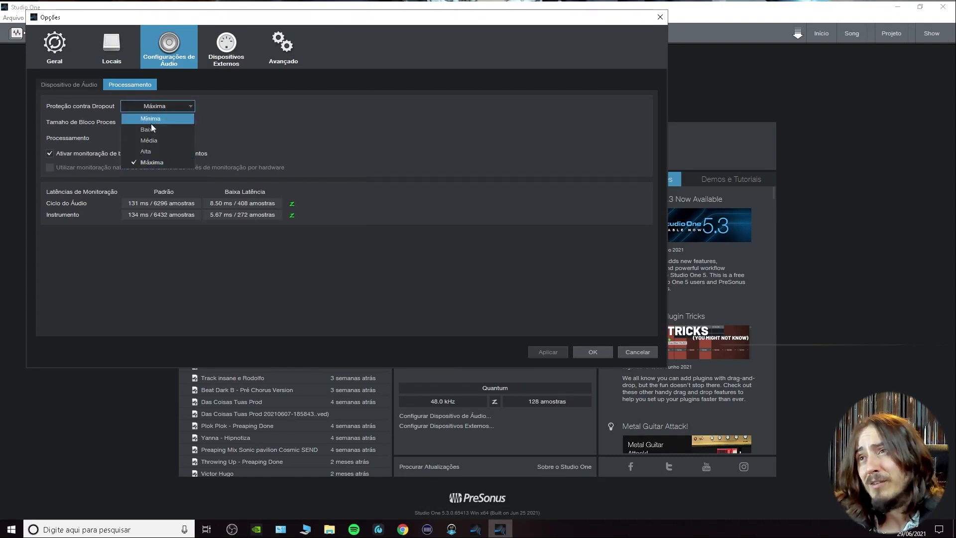
pyautogui.click(267, 131)
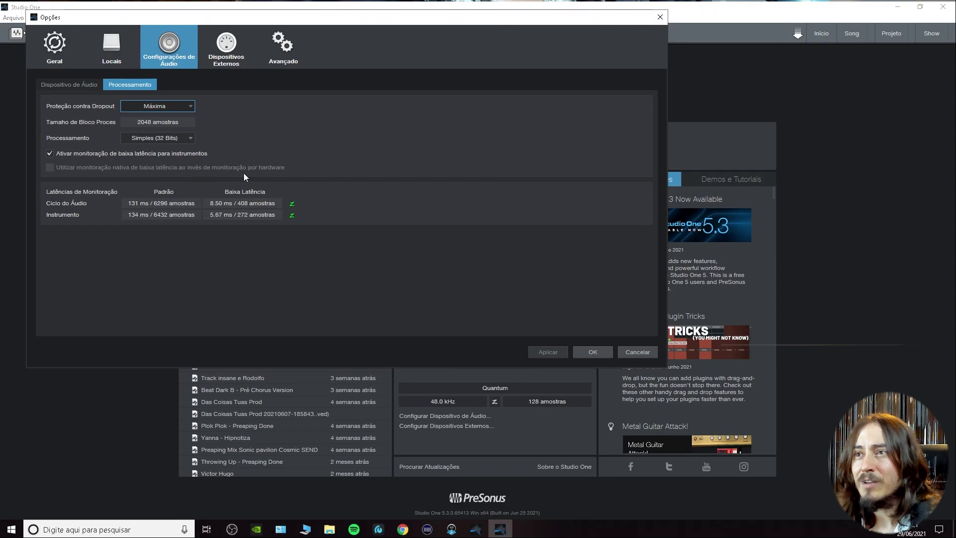
pyautogui.click(51, 165)
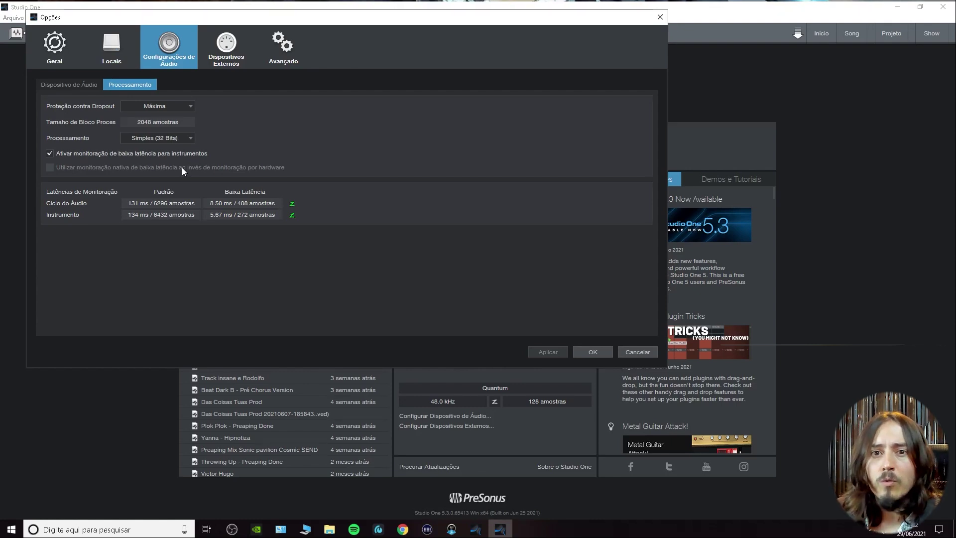
# Step: Compare the Quantum's block size and latencies with the dropout protection and monitoring latencies in the processing settings
pyautogui.click(53, 84)
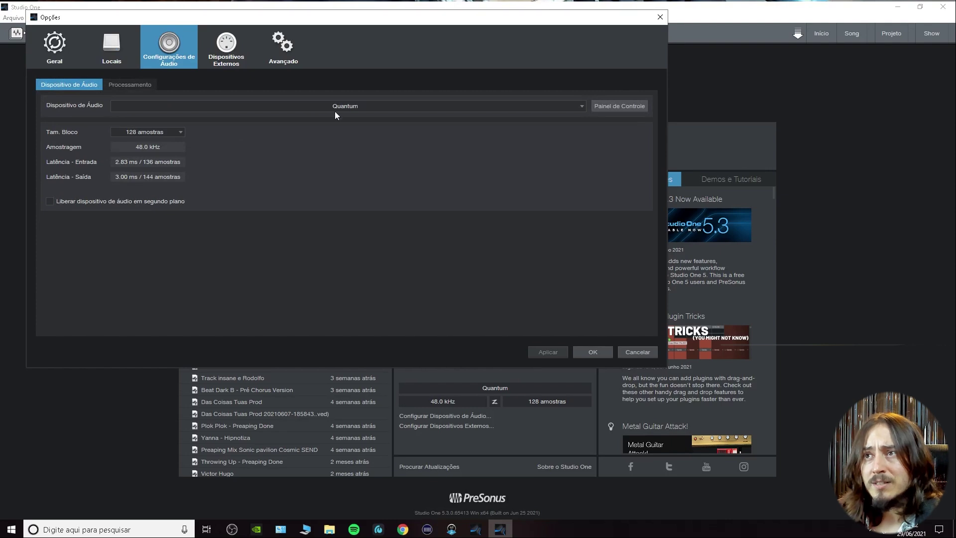
pyautogui.click(121, 84)
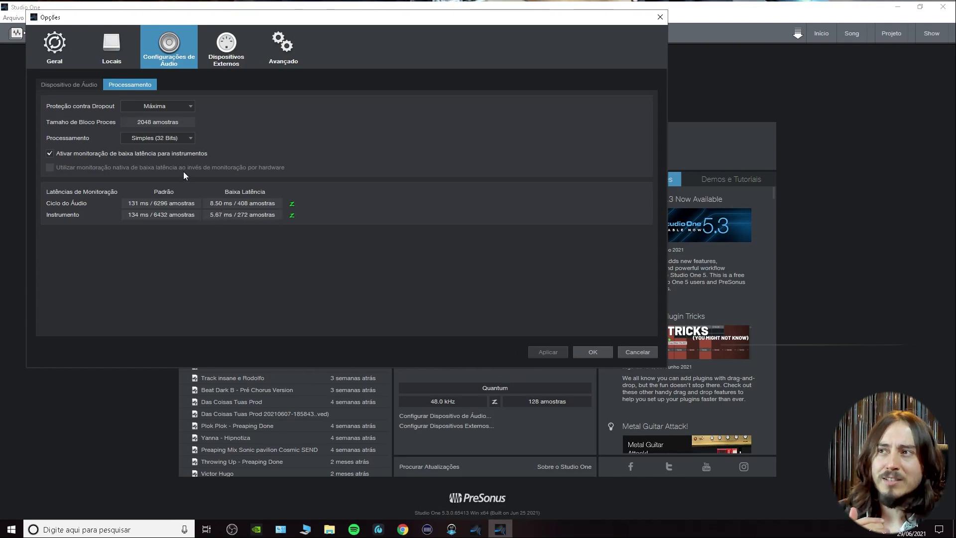
pyautogui.click(87, 80)
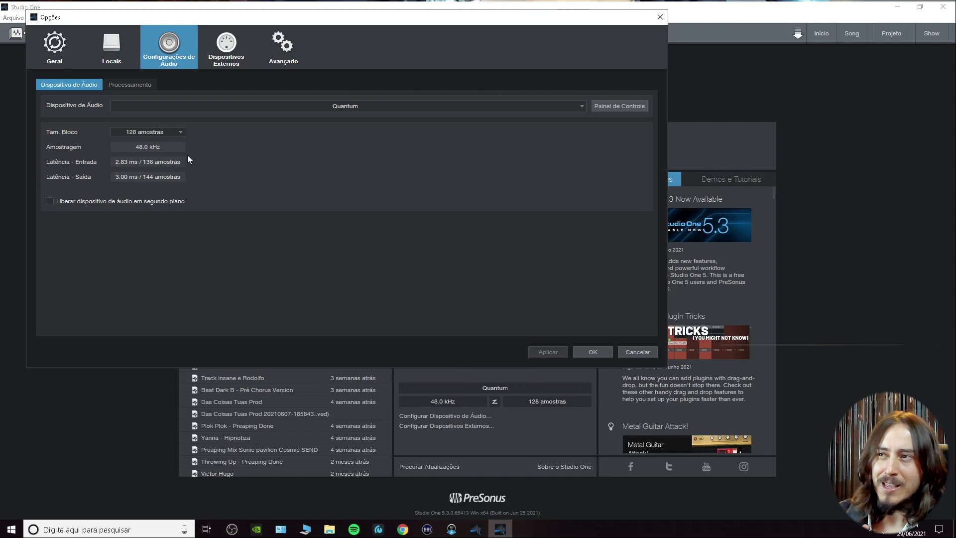
pyautogui.click(128, 85)
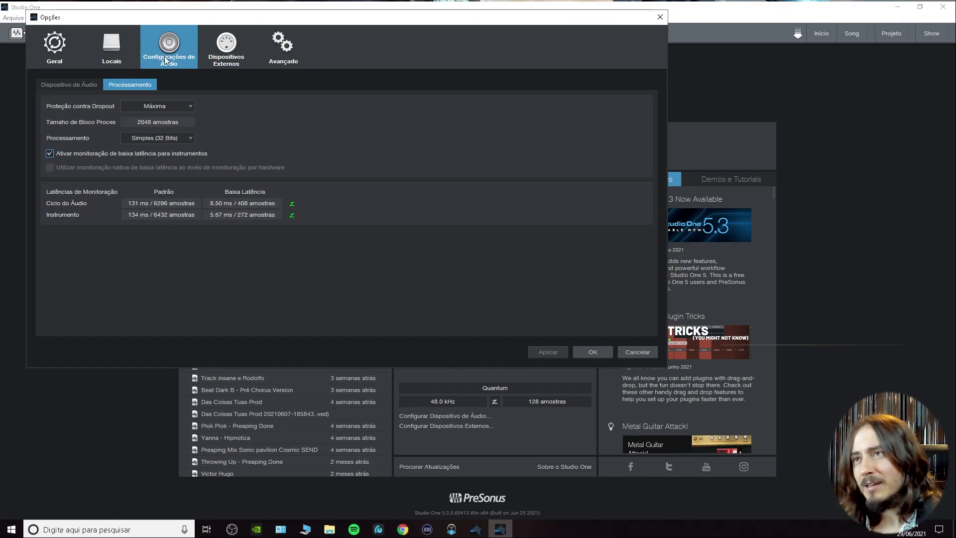
pyautogui.click(75, 84)
pyautogui.click(117, 85)
pyautogui.click(64, 84)
pyautogui.click(118, 84)
pyautogui.click(69, 84)
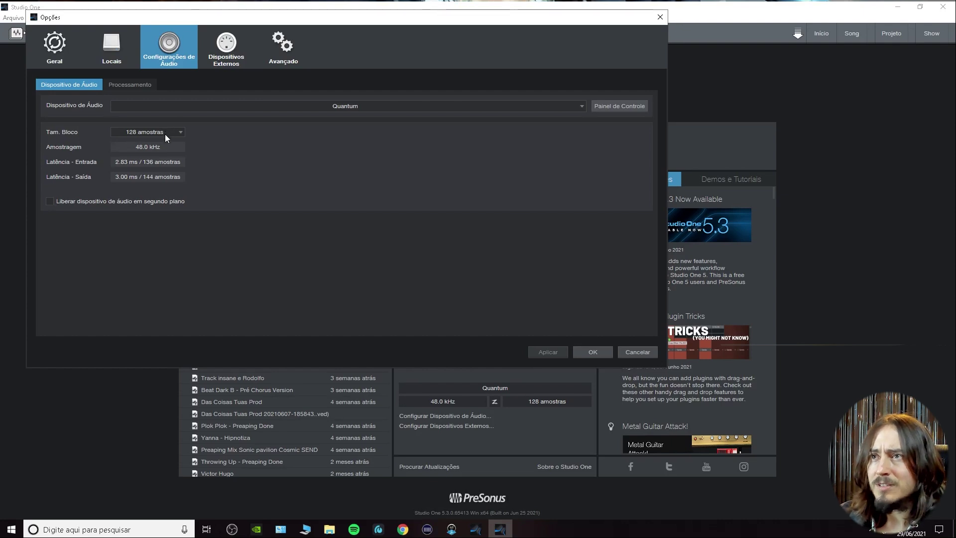
pyautogui.click(134, 86)
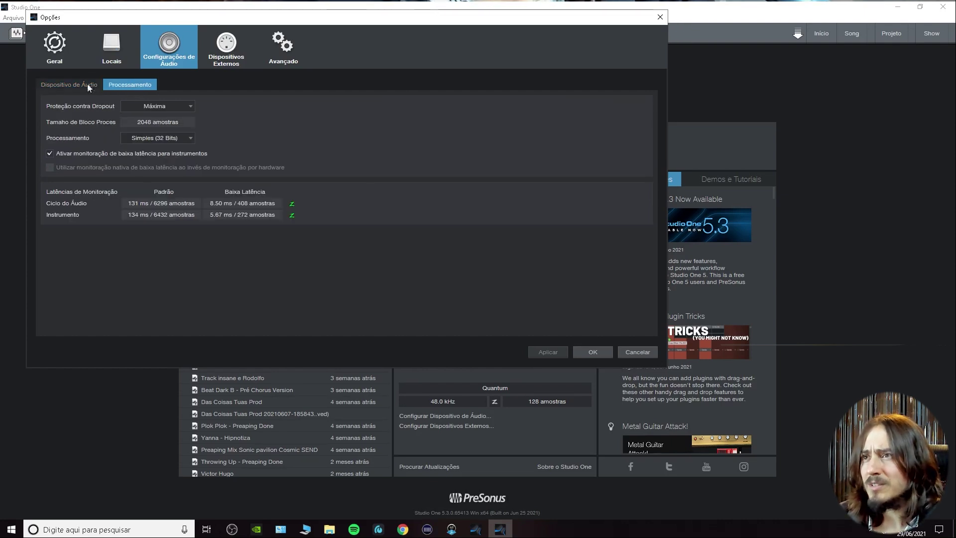
pyautogui.click(58, 86)
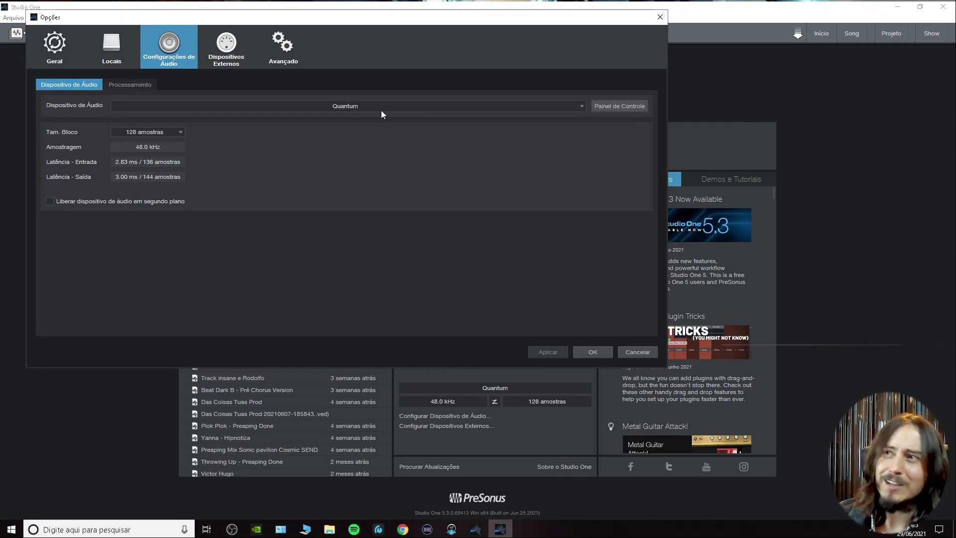
# Step: View the block size choices in the audio device settings and the Quantum's Universal Control panel, and close both windows
pyautogui.click(168, 133)
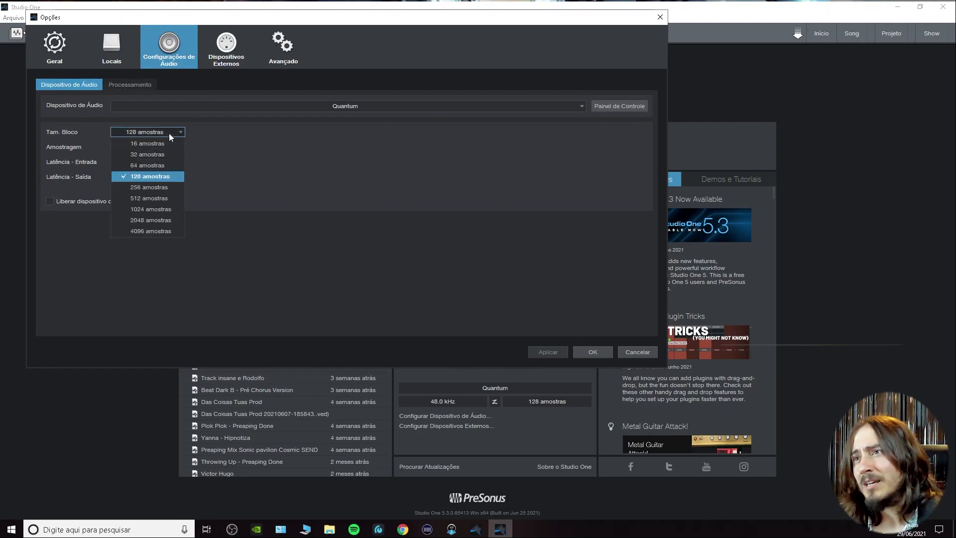
pyautogui.click(281, 143)
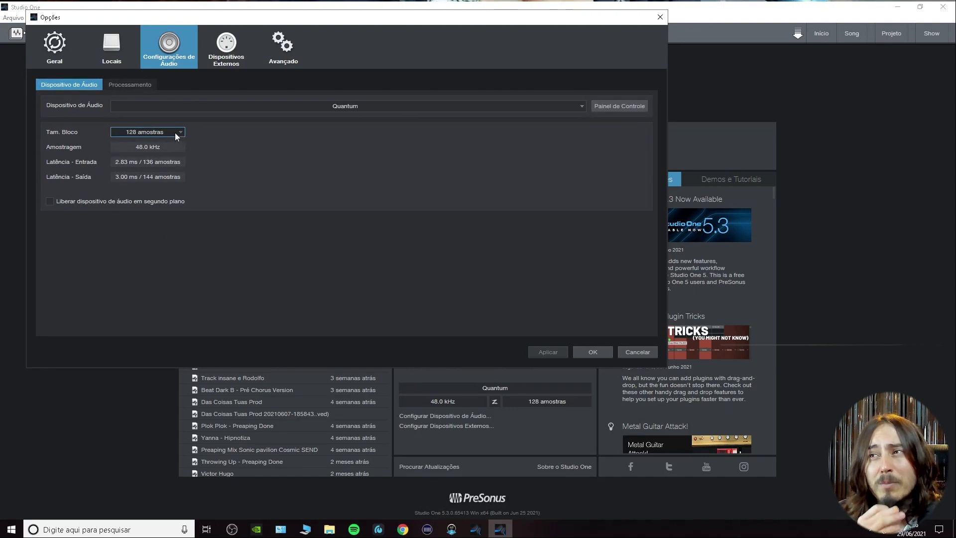
pyautogui.click(624, 106)
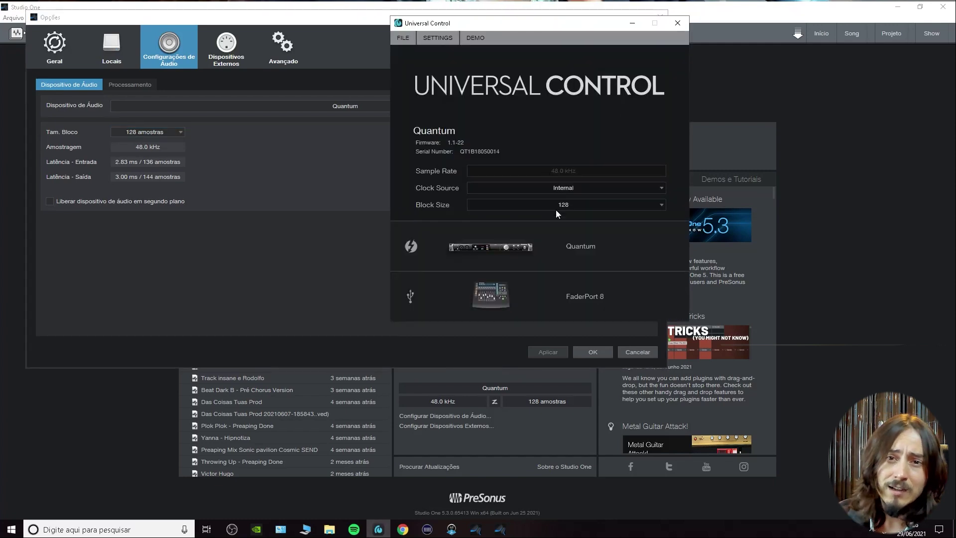
pyautogui.click(566, 204)
pyautogui.click(509, 131)
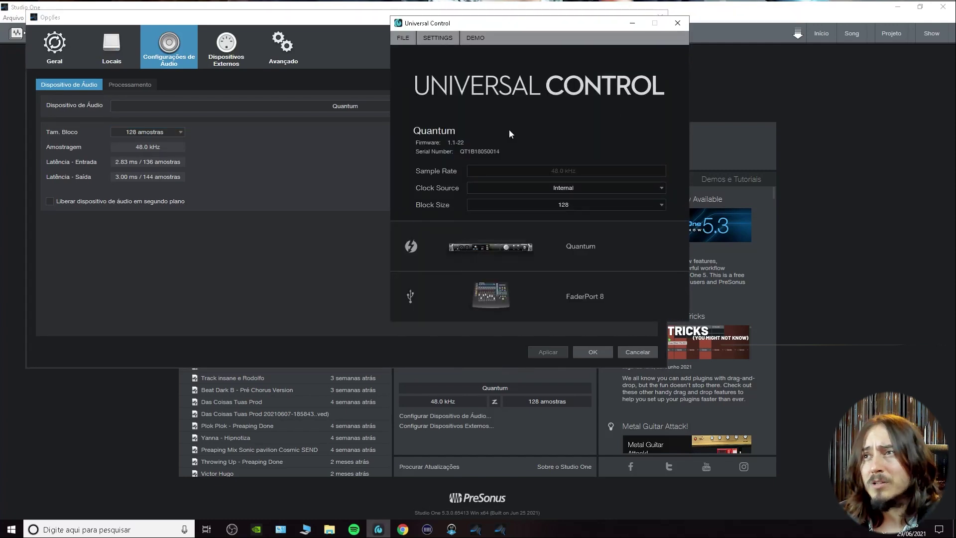
pyautogui.click(678, 22)
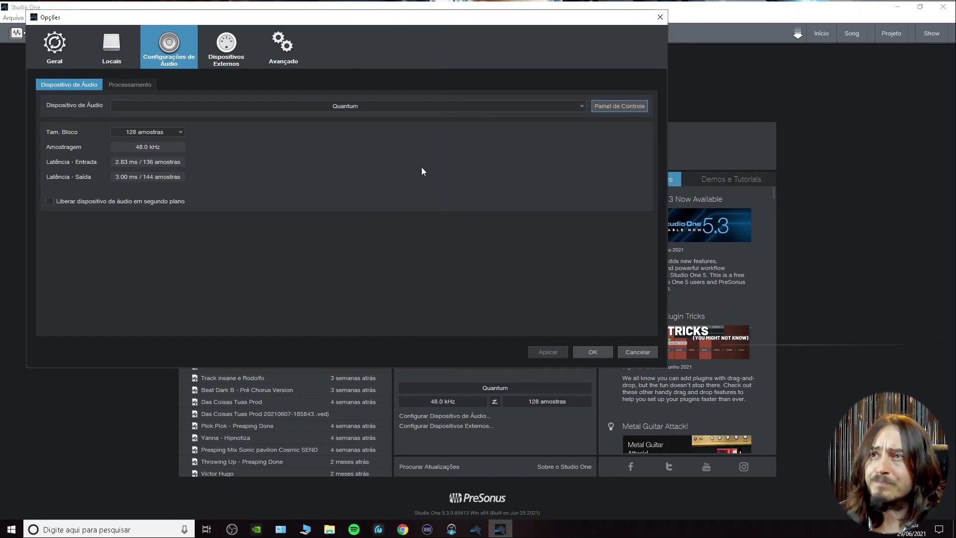
pyautogui.click(659, 18)
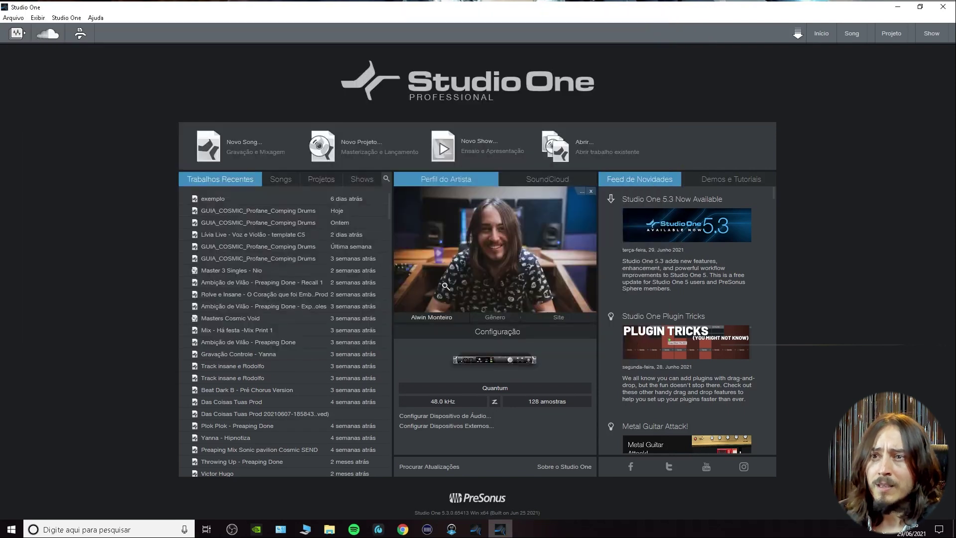
# Step: Open the external devices configuration from the start page and examine the Samson Graphite M25 and FaderPort 8 connections
pyautogui.click(424, 427)
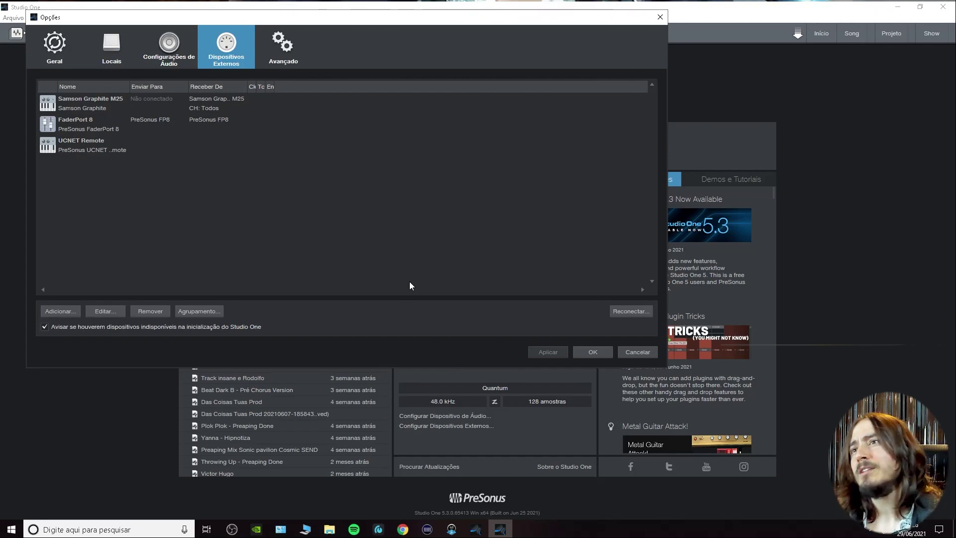
pyautogui.click(97, 104)
pyautogui.click(122, 182)
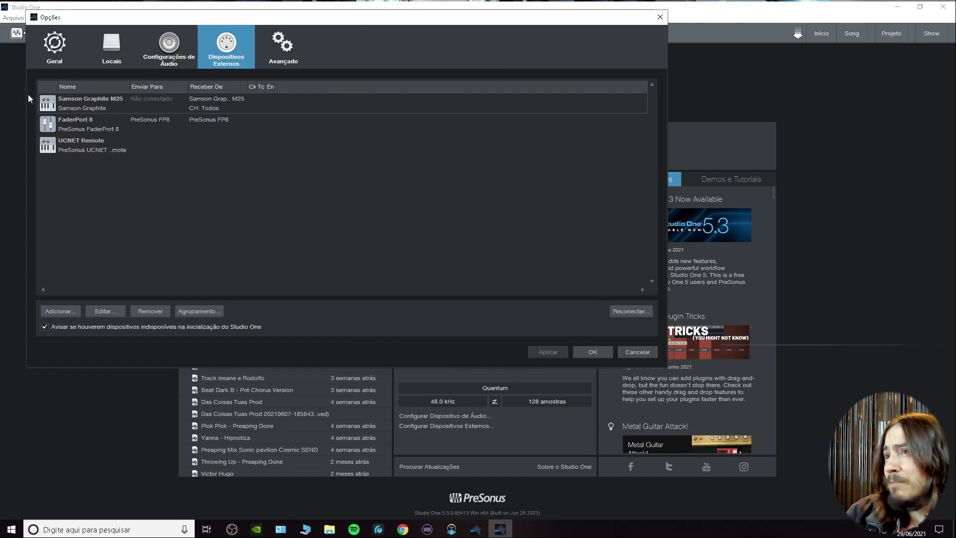
pyautogui.click(84, 127)
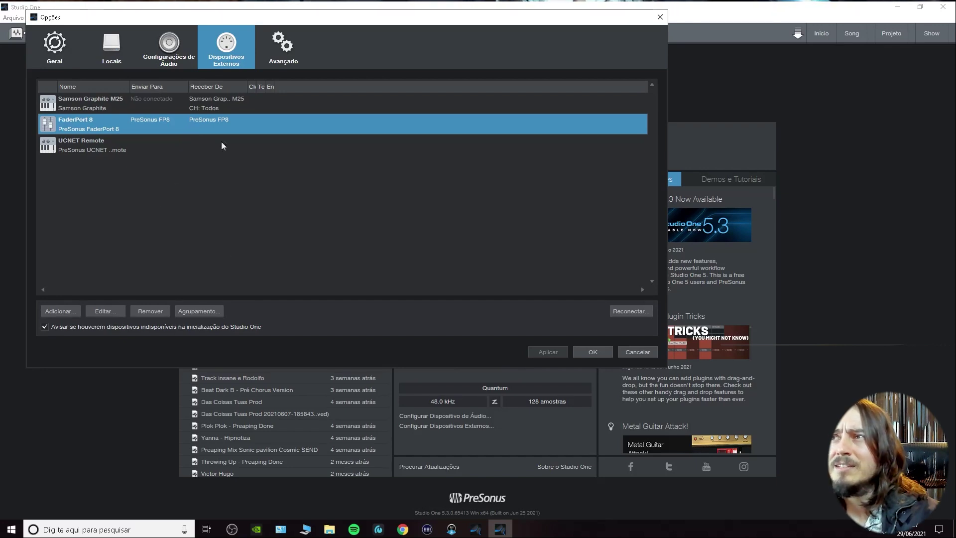
pyautogui.click(207, 106)
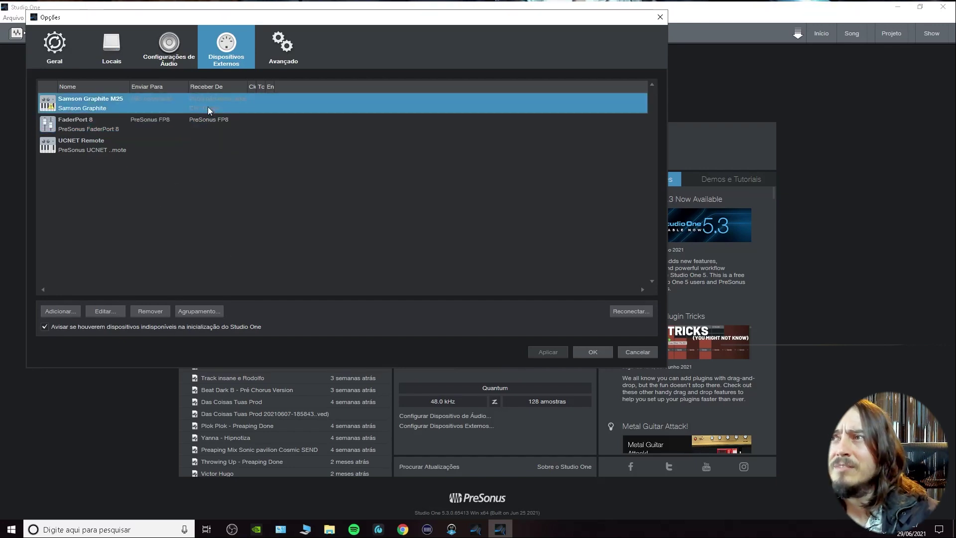
pyautogui.click(171, 100)
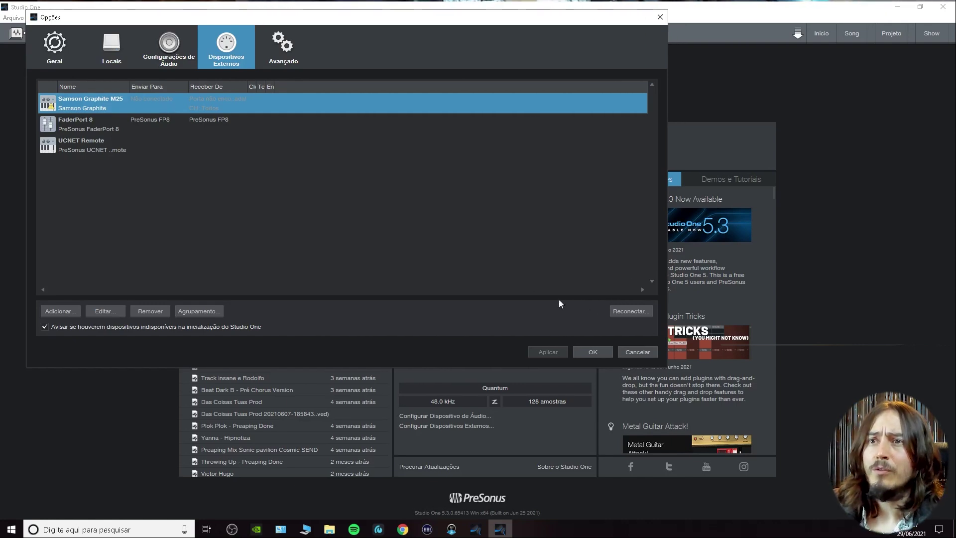
# Step: Reconnect the removable MIDI devices and select the Samson Graphite M25 keyboard
pyautogui.click(626, 312)
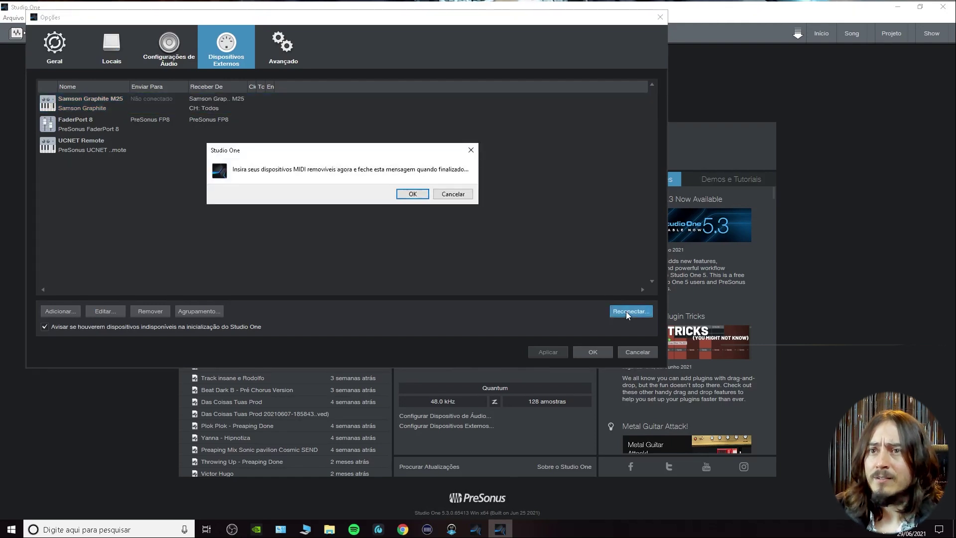
pyautogui.click(419, 196)
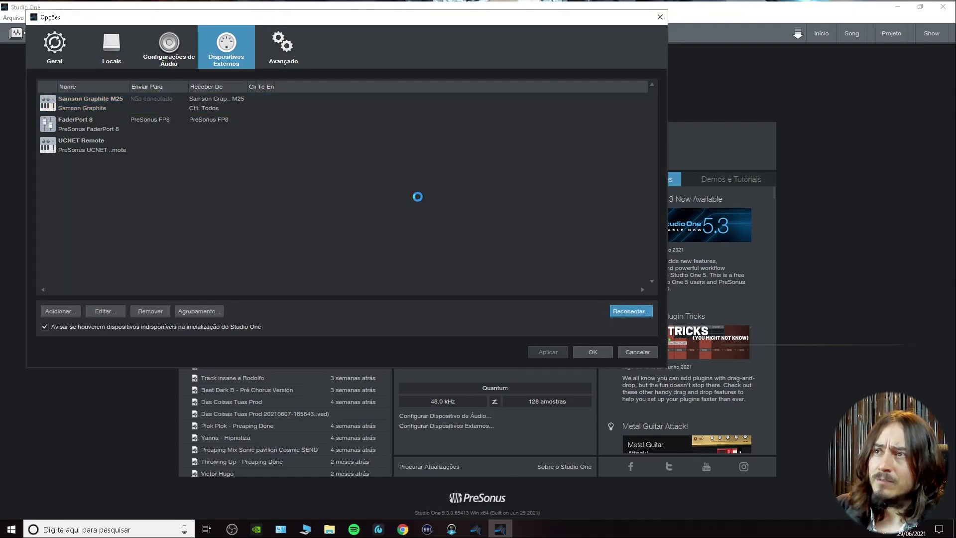
pyautogui.click(219, 108)
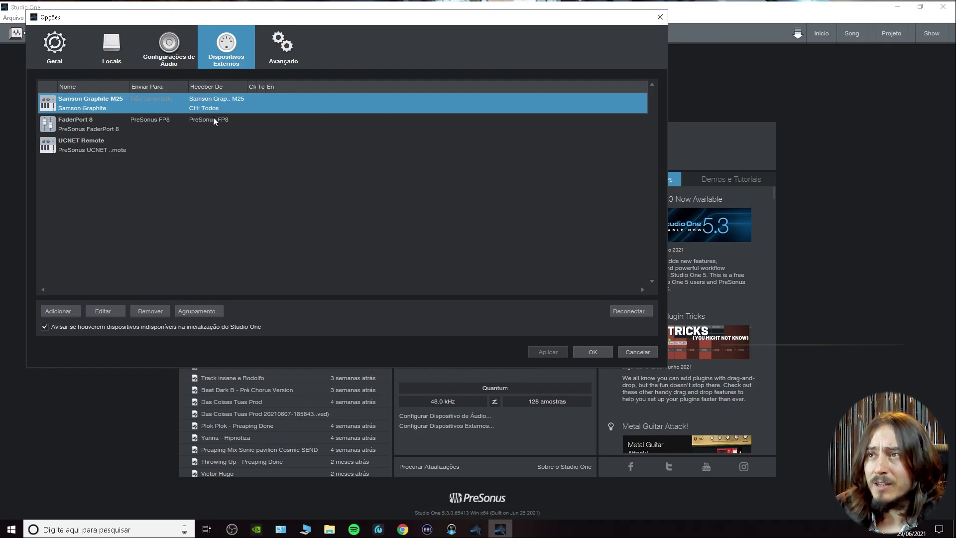
# Step: Set the FaderPort 8's "Enviar Para" port to MIDIOUT2 (PreSonus FP8) and review its entry in the device list
pyautogui.click(209, 124)
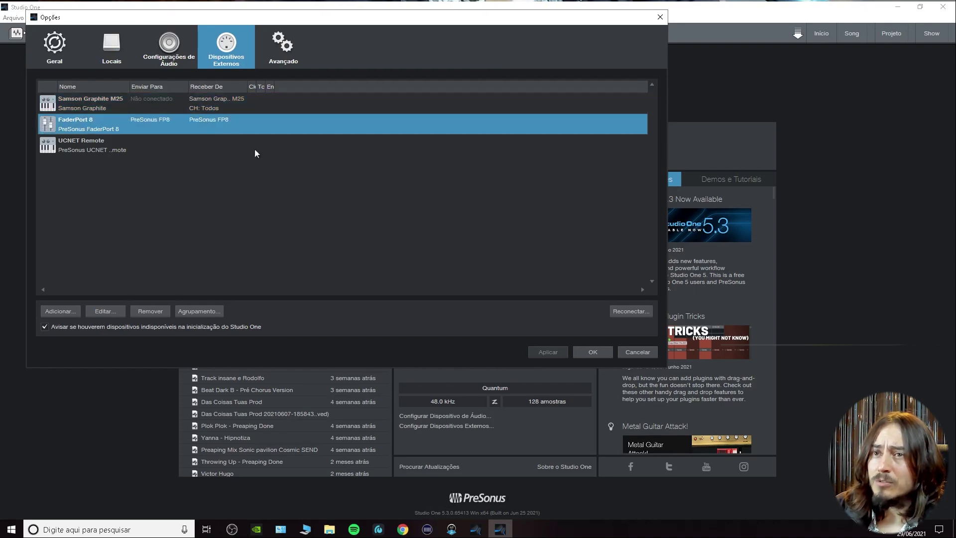
pyautogui.doubleClick(204, 123)
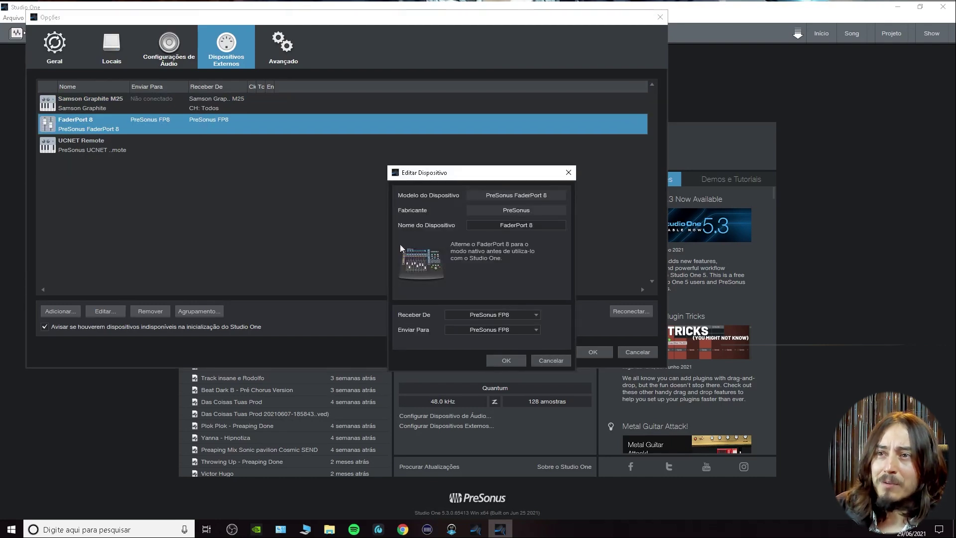
pyautogui.click(484, 330)
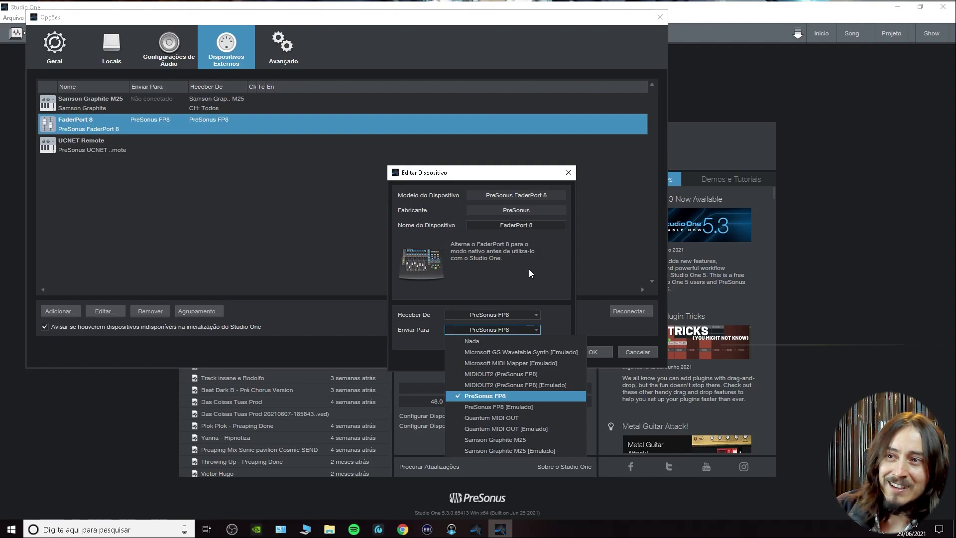
pyautogui.press('Escape')
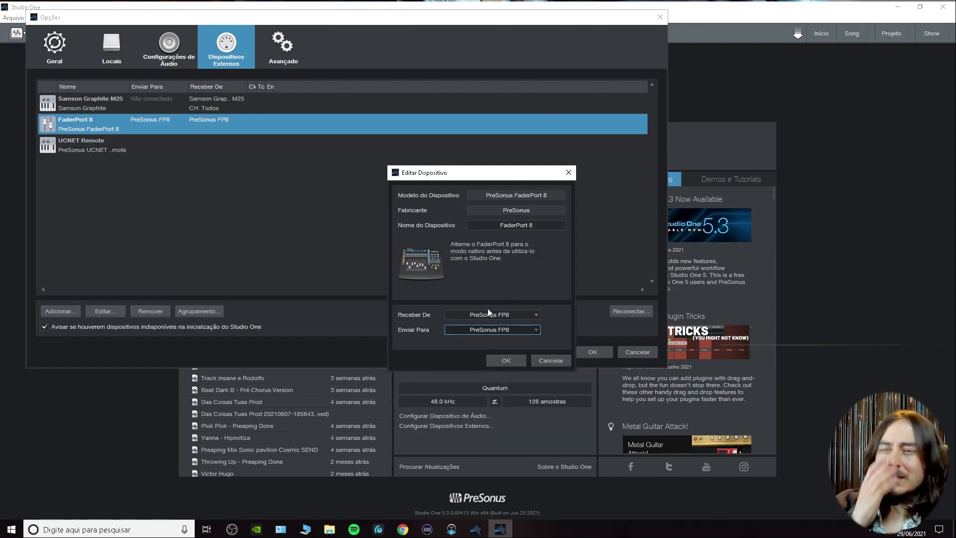
pyautogui.click(486, 334)
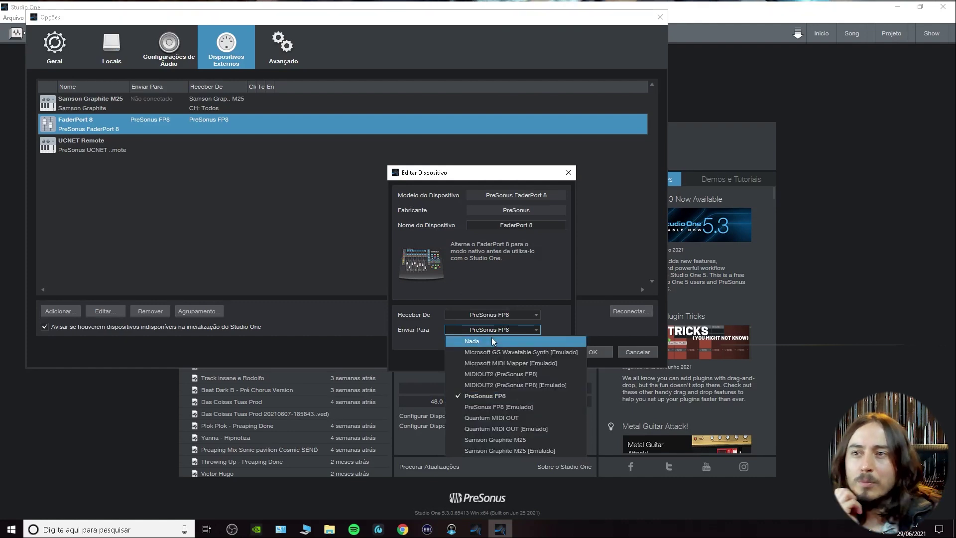
pyautogui.click(546, 378)
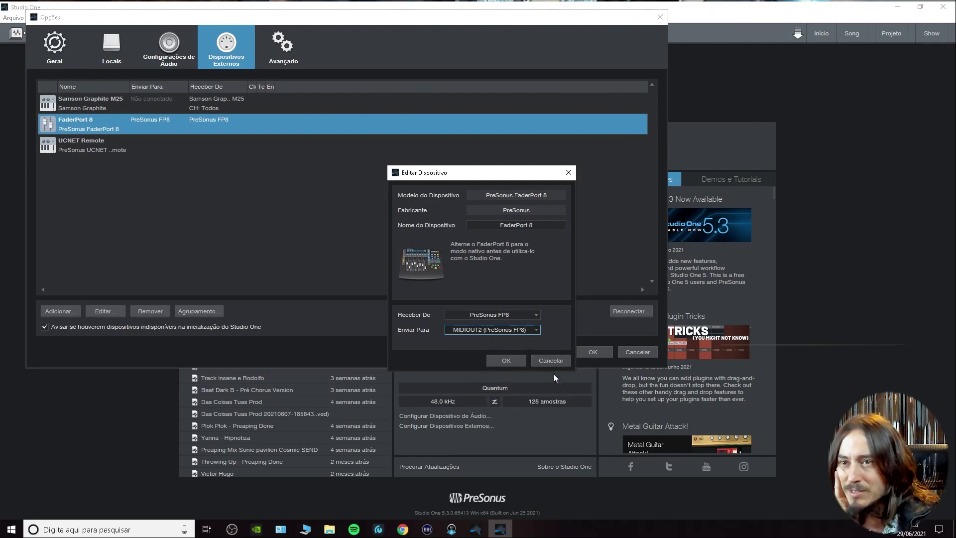
pyautogui.click(508, 363)
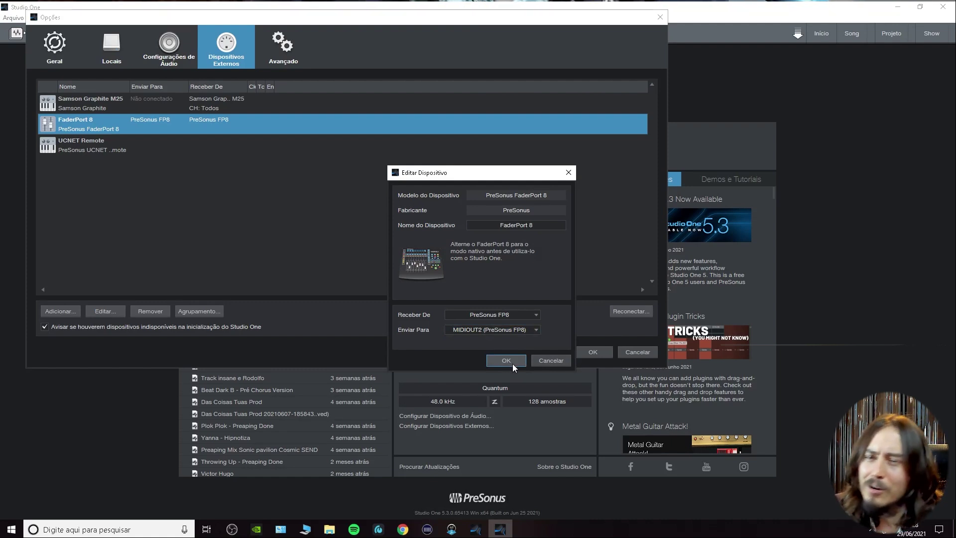
pyautogui.click(512, 363)
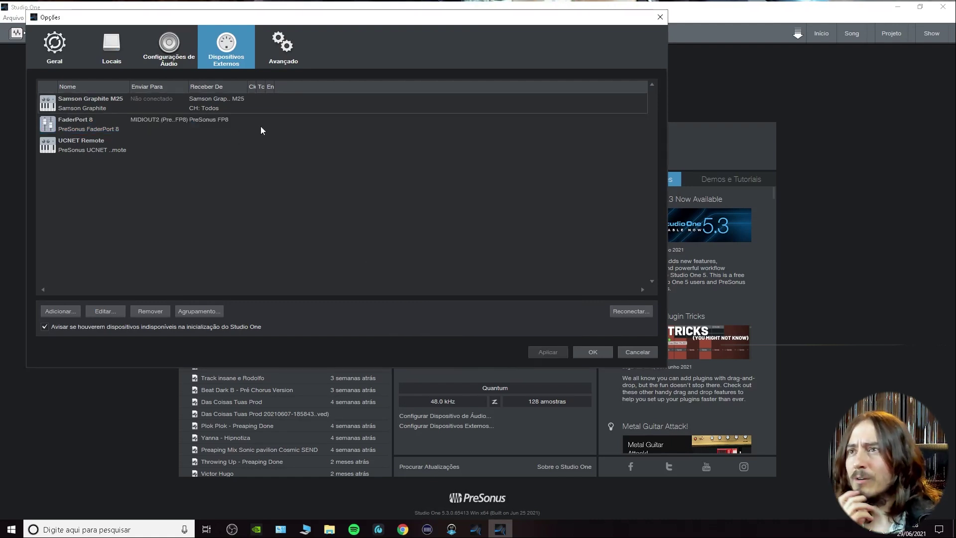
pyautogui.click(224, 108)
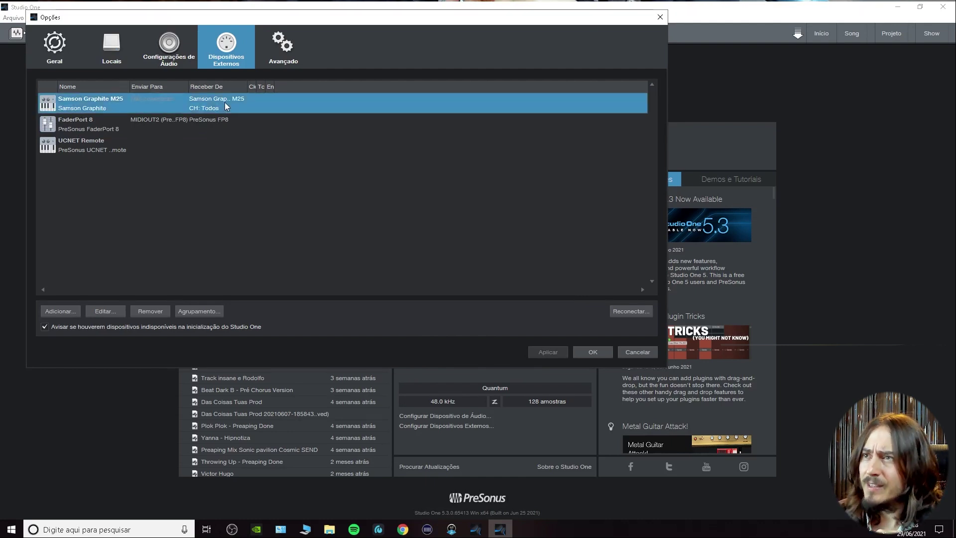
pyautogui.click(183, 129)
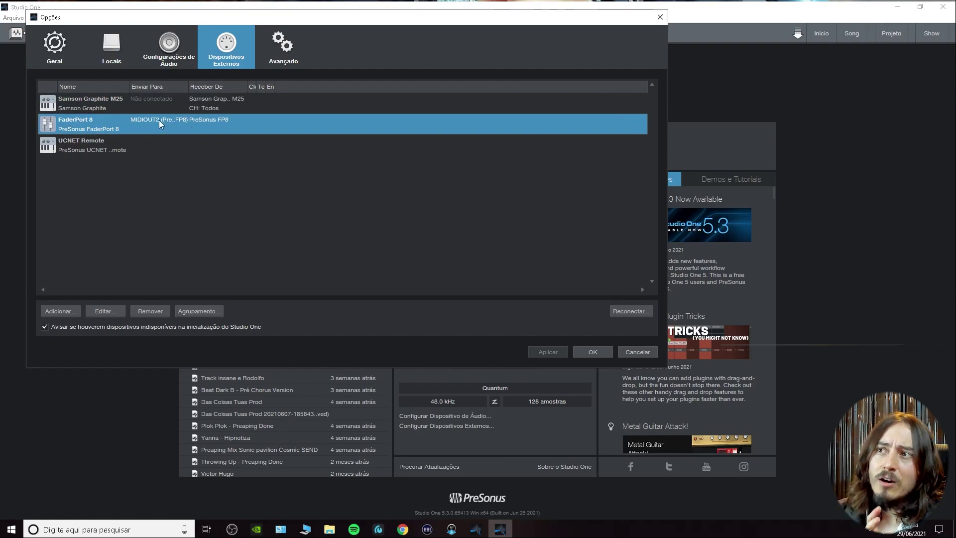
pyautogui.click(225, 106)
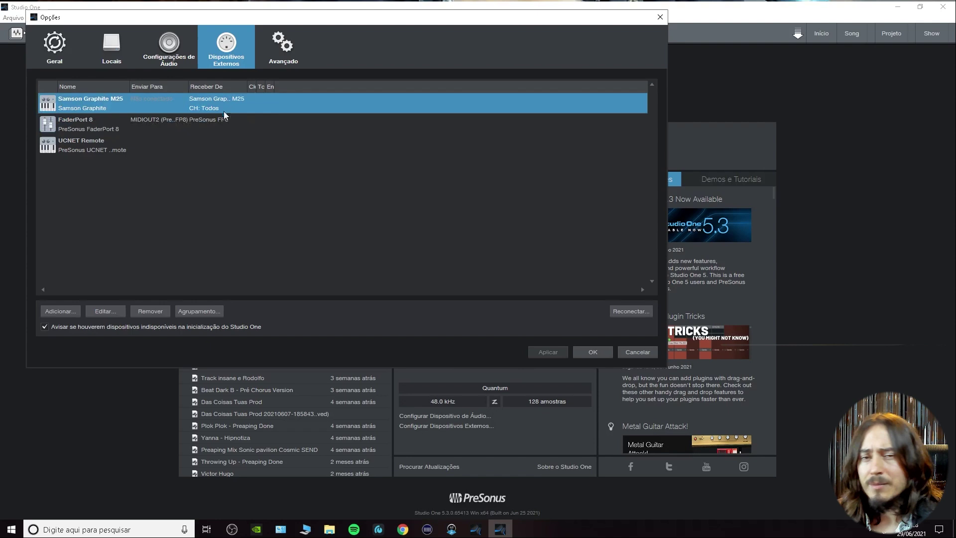
pyautogui.click(199, 131)
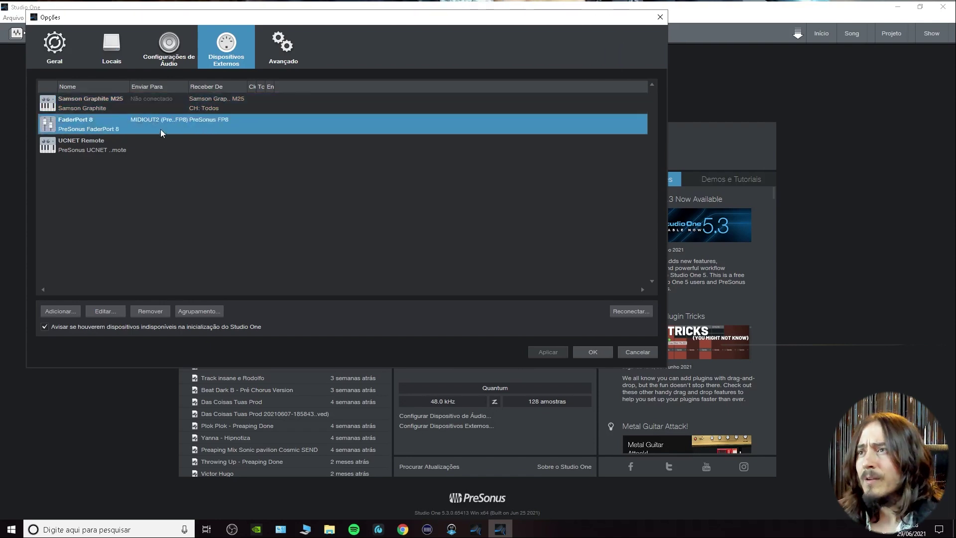
pyautogui.click(150, 143)
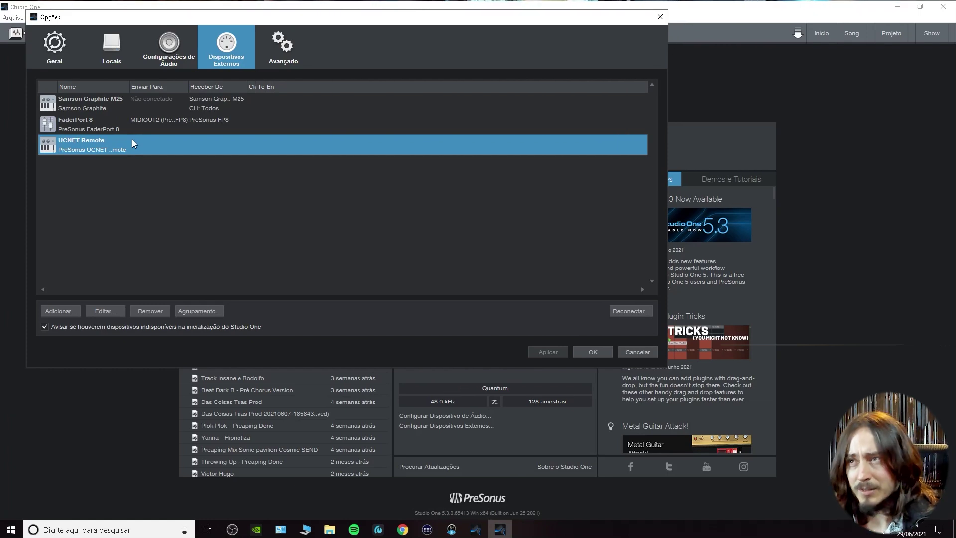
pyautogui.doubleClick(88, 144)
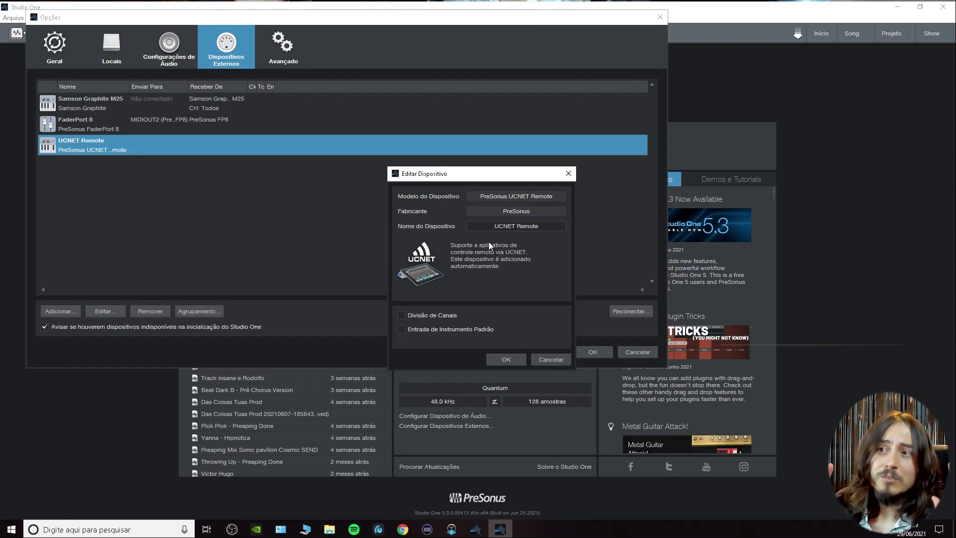
pyautogui.click(513, 356)
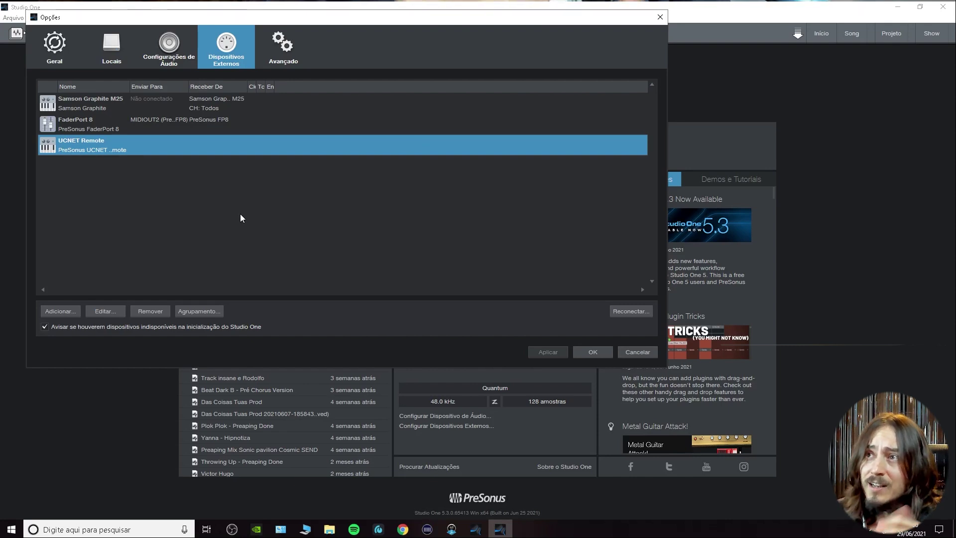
pyautogui.click(660, 18)
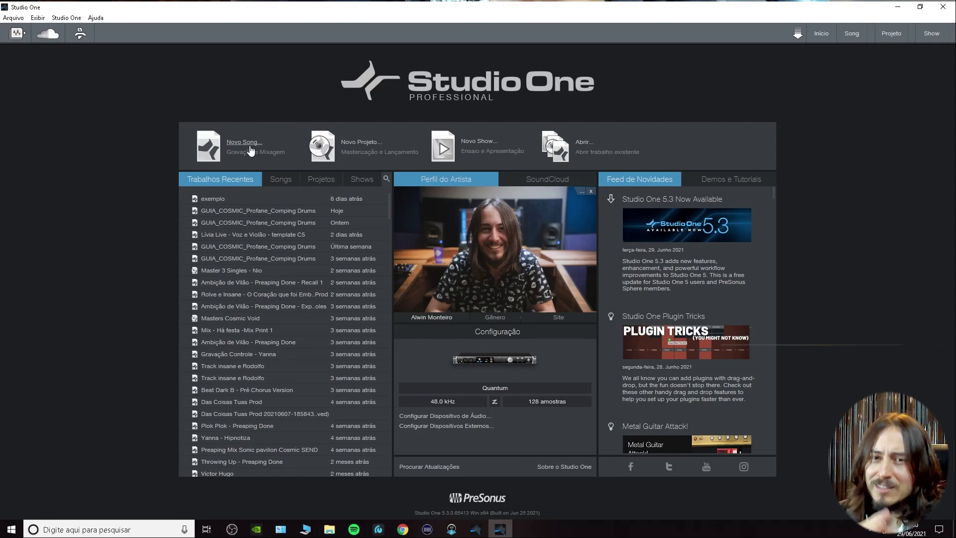
pyautogui.moveTo(443, 534)
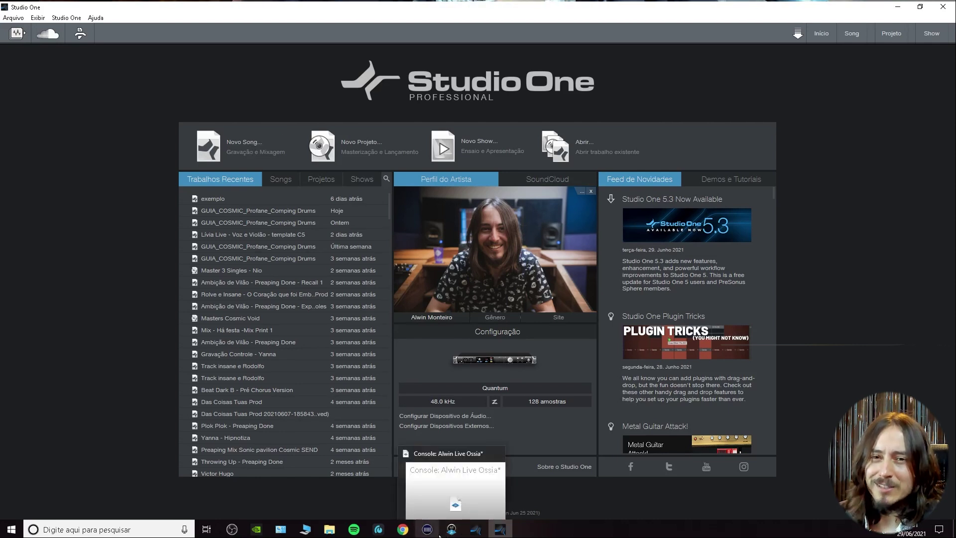